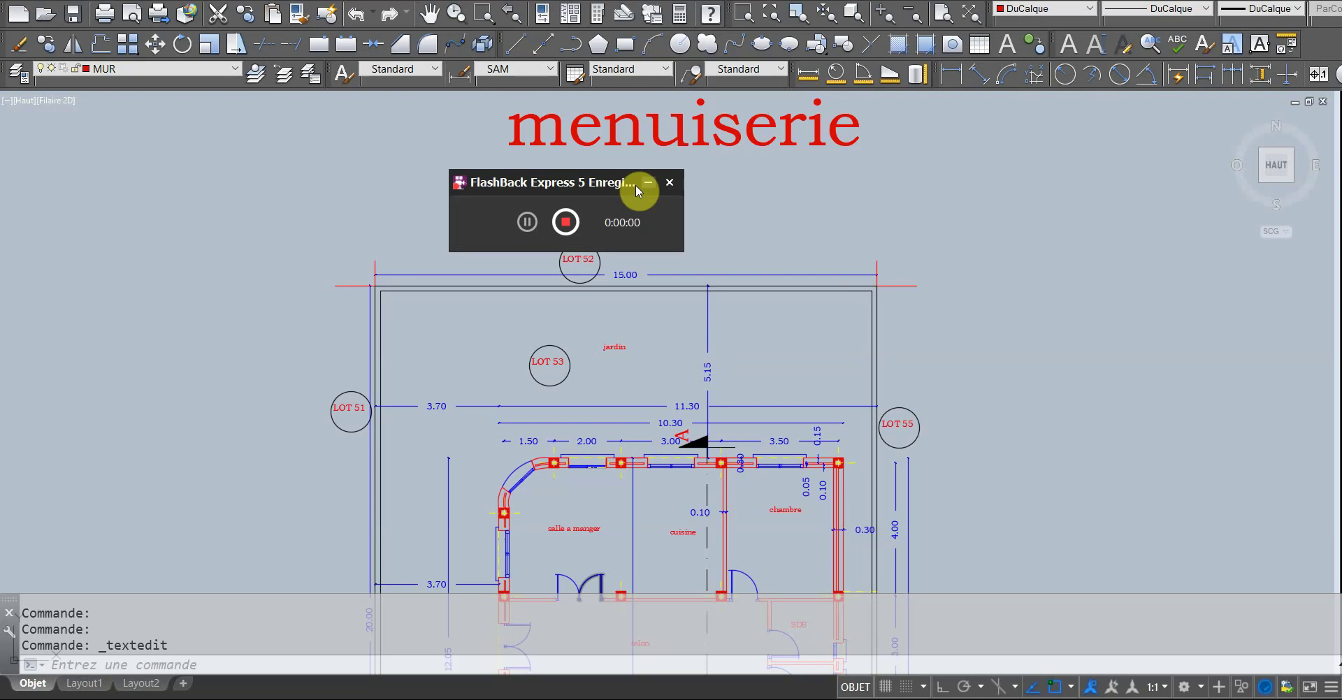
Minimise the screen recorder and zoom in on the salle a manger, cuisine and chambre.
{"action": "left_click", "coordinate": [649, 183]}
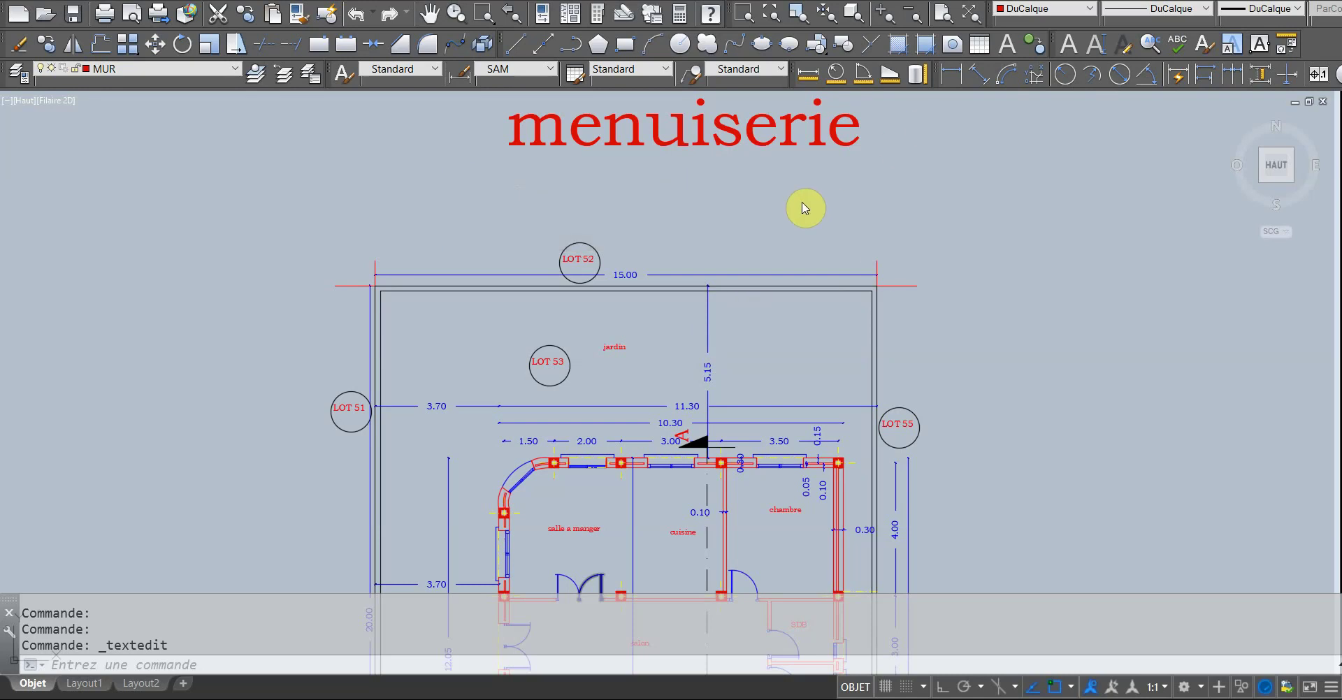
{"action": "scroll", "coordinate": [659, 299], "scroll_direction": "down", "scroll_amount": 2}
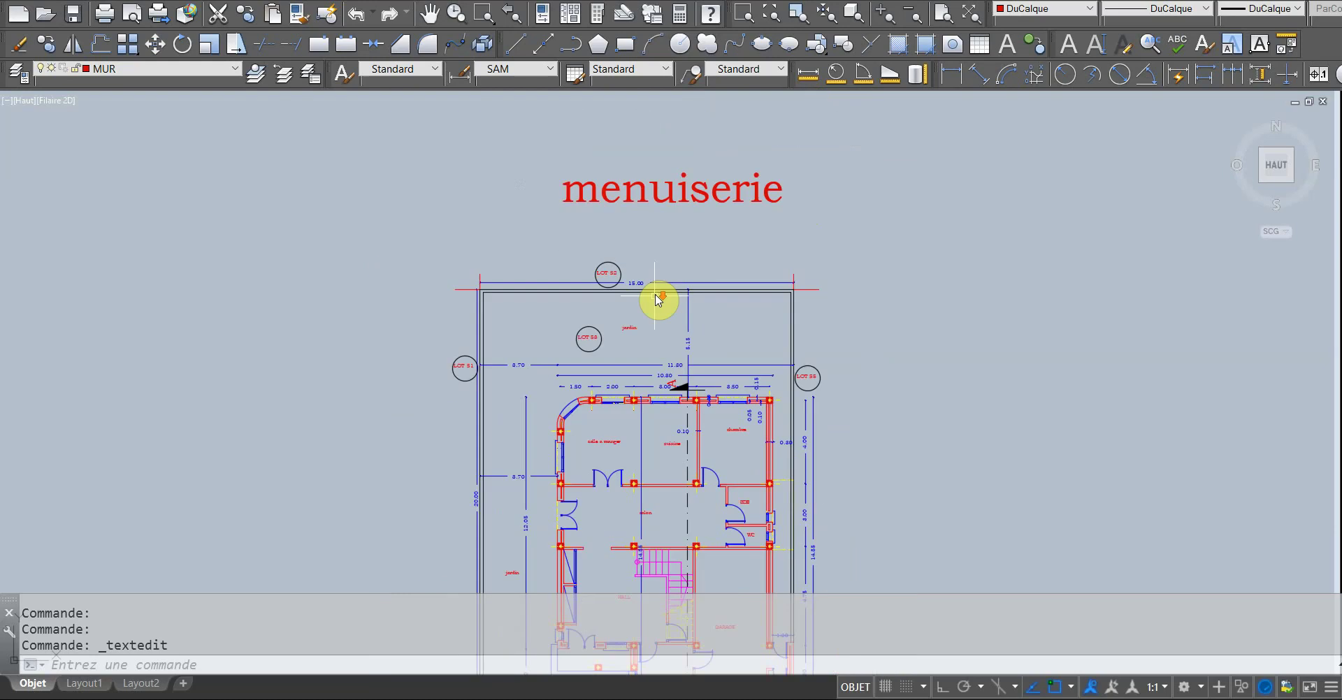
{"action": "scroll", "coordinate": [671, 252], "scroll_direction": "down", "scroll_amount": 2}
{"action": "scroll", "coordinate": [675, 231], "scroll_direction": "up", "scroll_amount": 8}
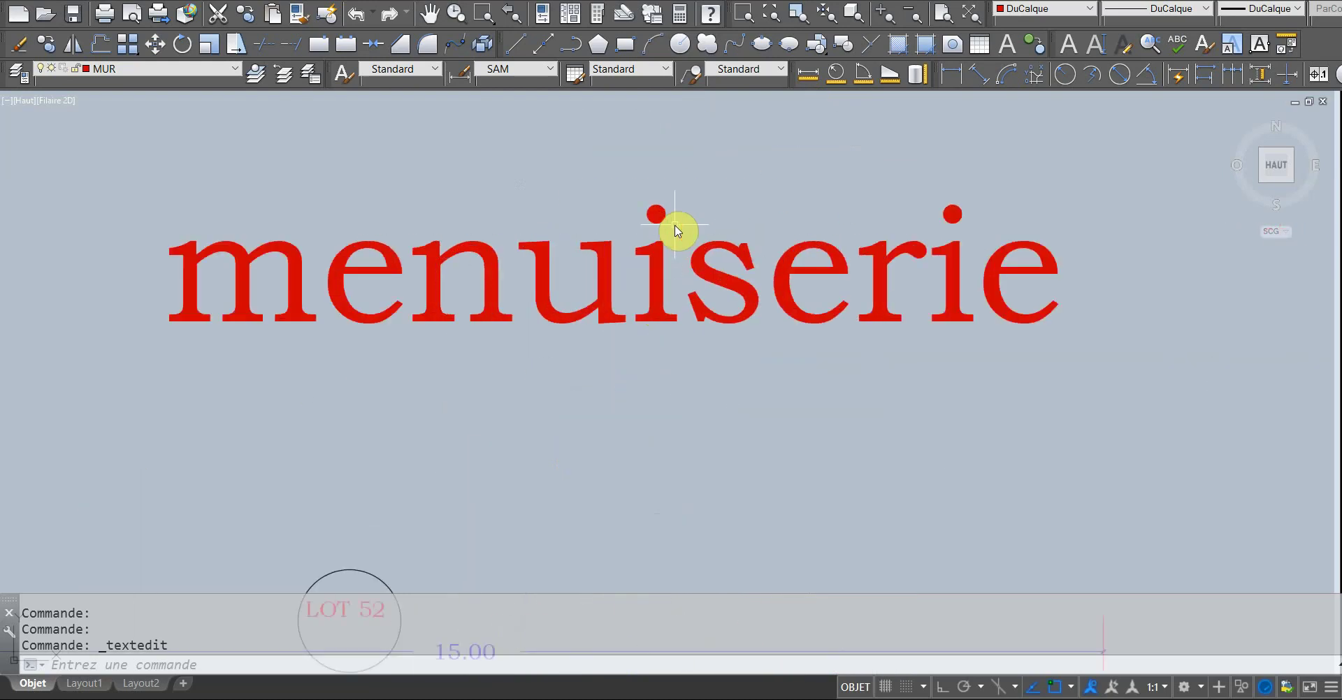
{"action": "scroll", "coordinate": [675, 230], "scroll_direction": "down", "scroll_amount": 4}
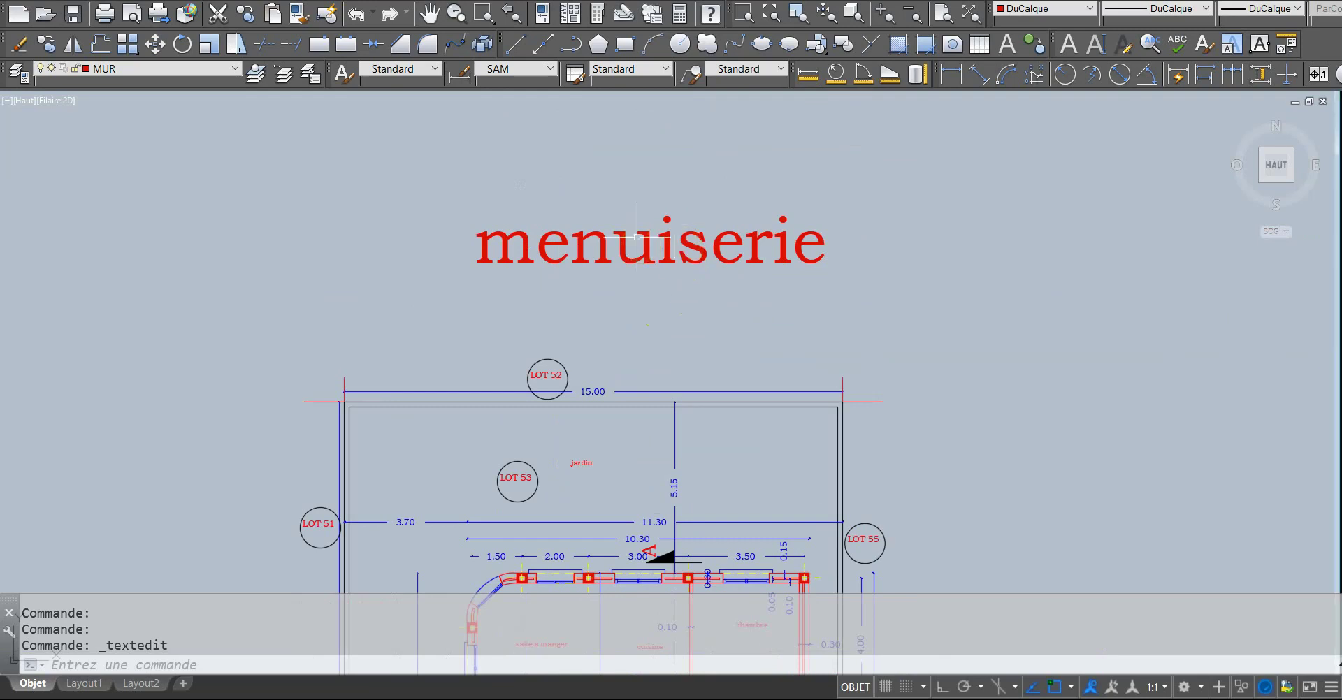
{"action": "scroll", "coordinate": [637, 236], "scroll_direction": "down", "scroll_amount": 4}
{"action": "scroll", "coordinate": [695, 394], "scroll_direction": "up", "scroll_amount": 4}
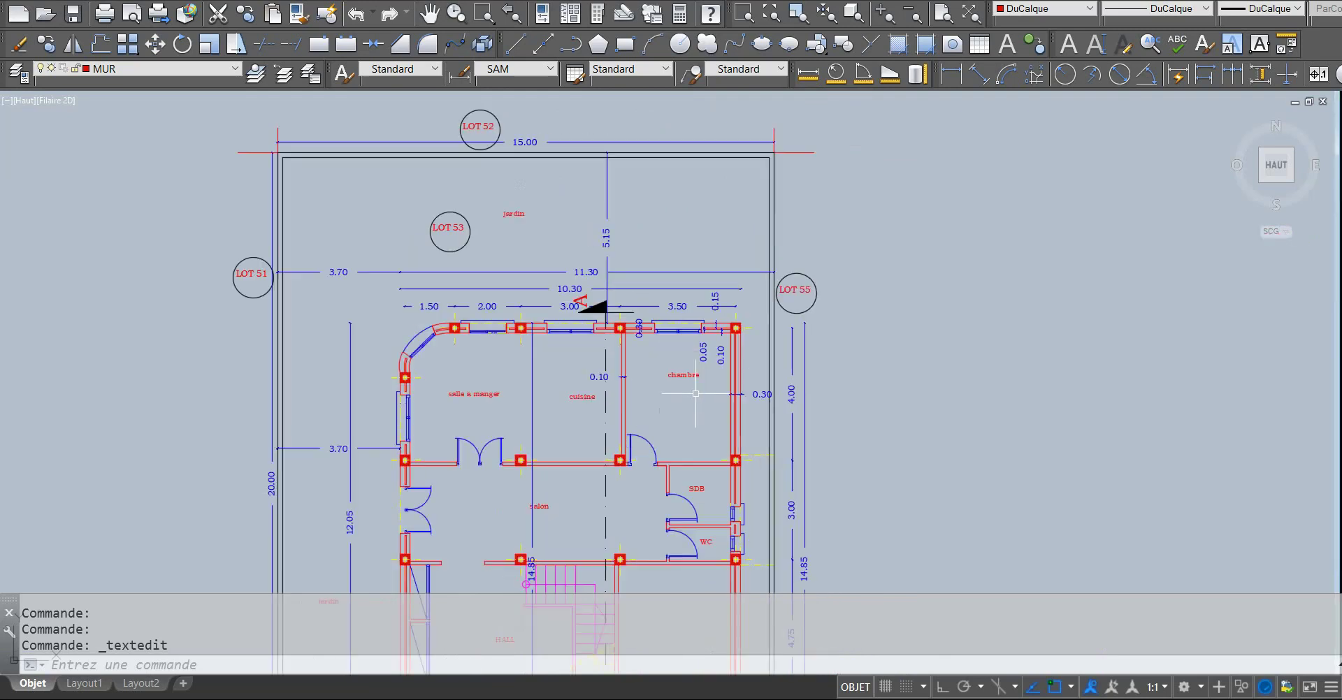
{"action": "scroll", "coordinate": [628, 348], "scroll_direction": "up", "scroll_amount": 2}
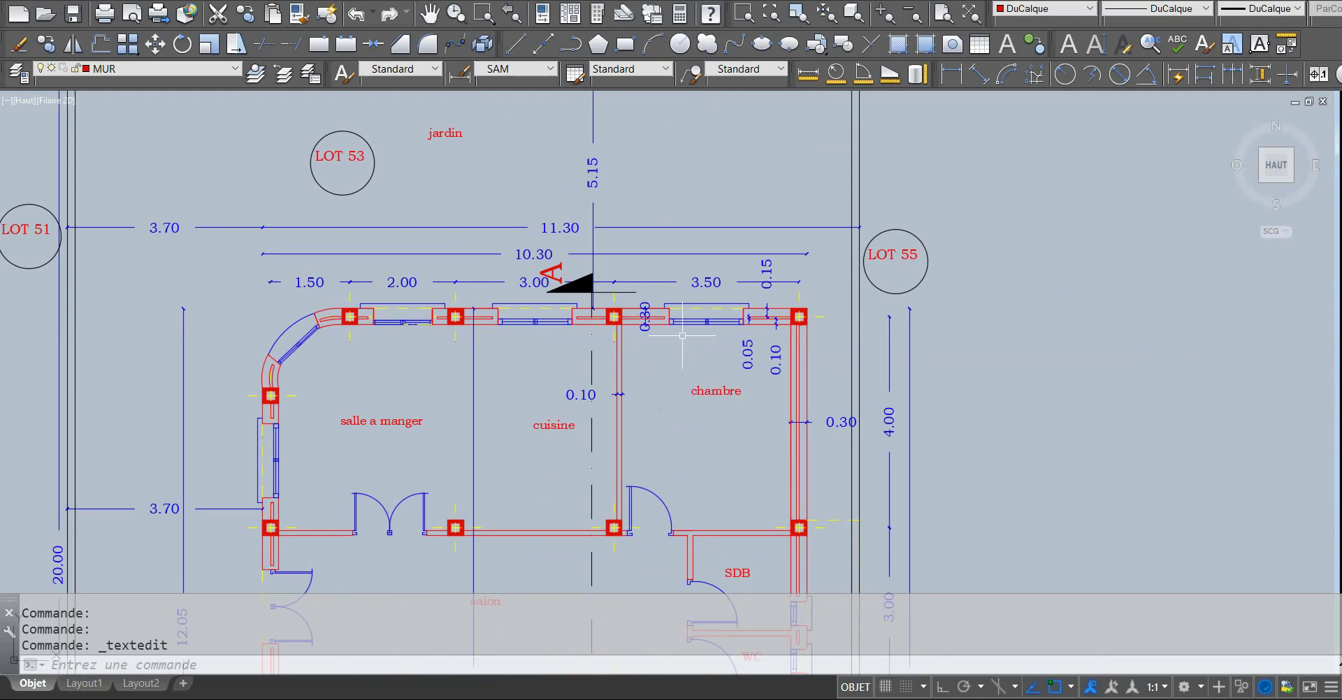
{"action": "scroll", "coordinate": [692, 334], "scroll_direction": "up", "scroll_amount": 2}
{"action": "scroll", "coordinate": [692, 334], "scroll_direction": "up", "scroll_amount": 2}
{"action": "scroll", "coordinate": [690, 330], "scroll_direction": "down", "scroll_amount": 2}
{"action": "scroll", "coordinate": [690, 330], "scroll_direction": "down", "scroll_amount": 2}
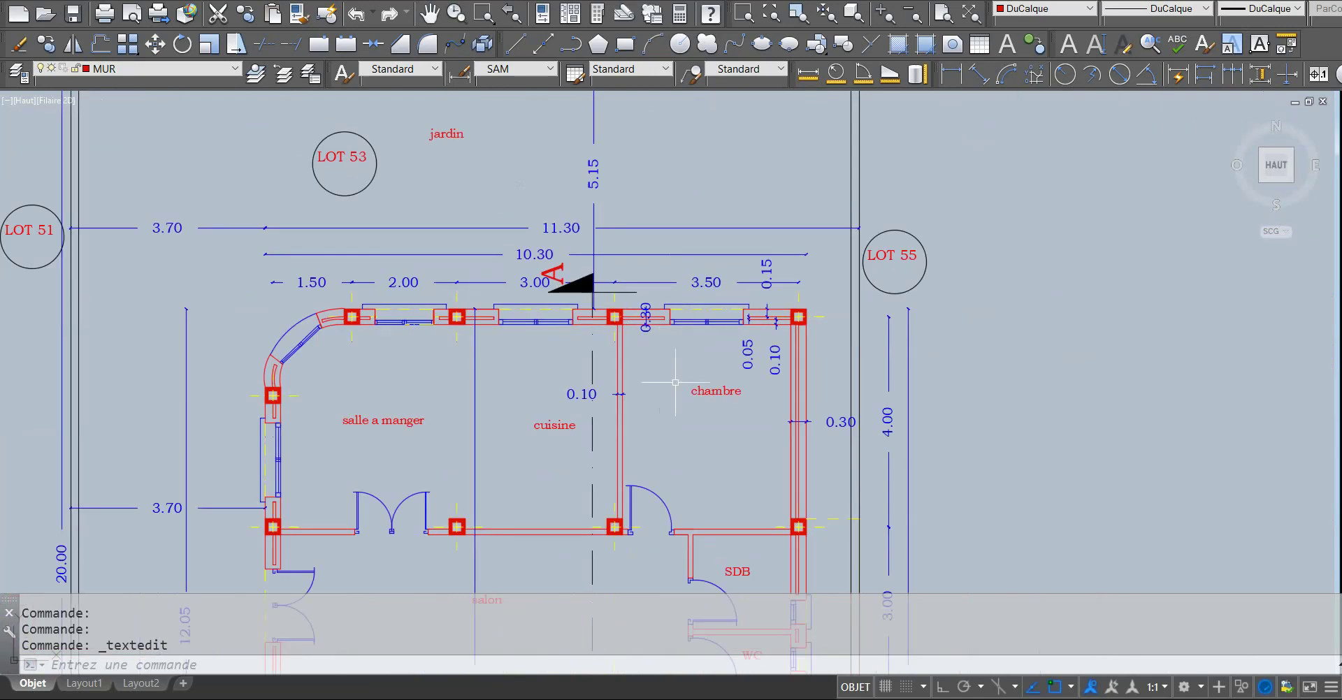
{"action": "left_click", "coordinate": [654, 498]}
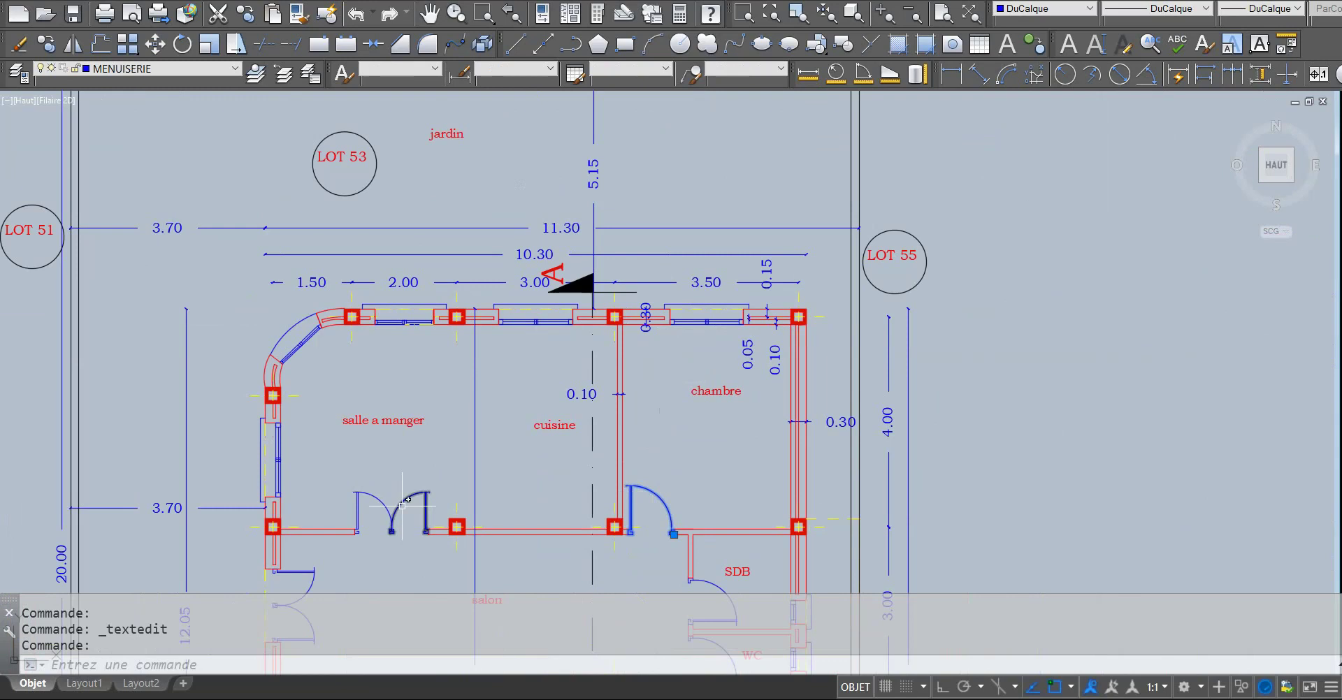
{"action": "scroll", "coordinate": [552, 454], "scroll_direction": "up", "scroll_amount": 1}
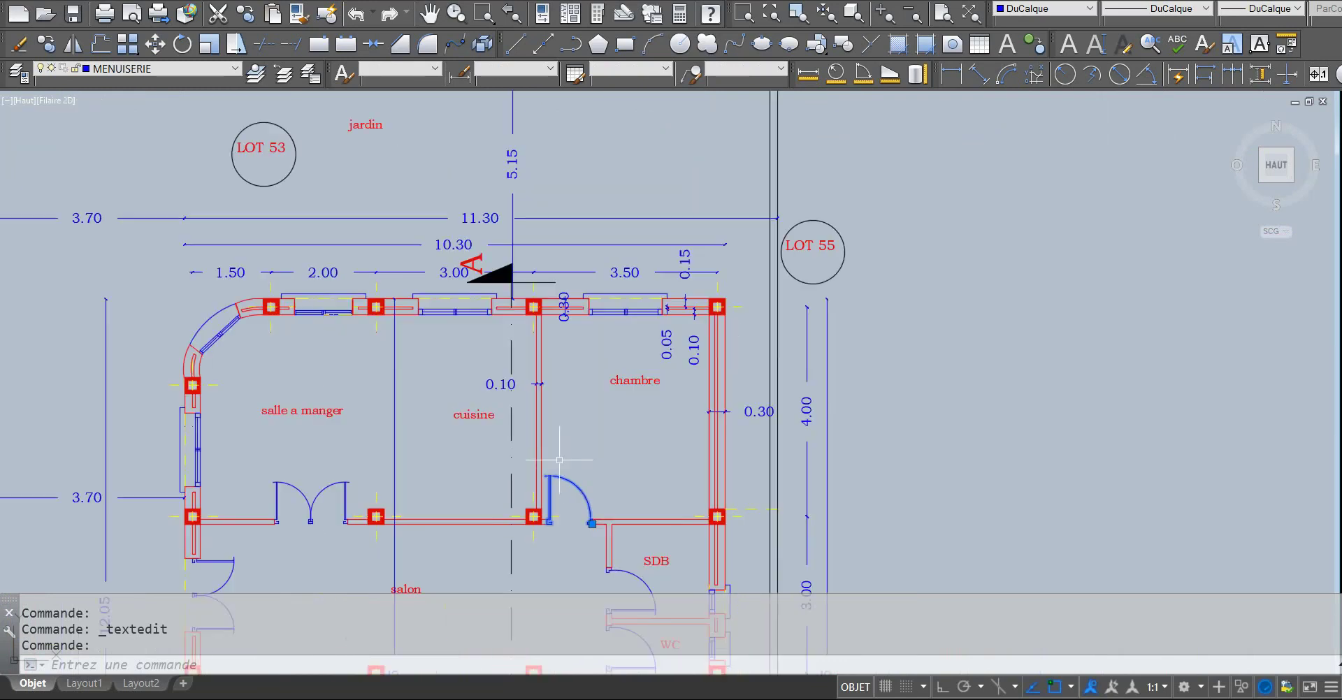
{"action": "scroll", "coordinate": [599, 423], "scroll_direction": "up", "scroll_amount": 1}
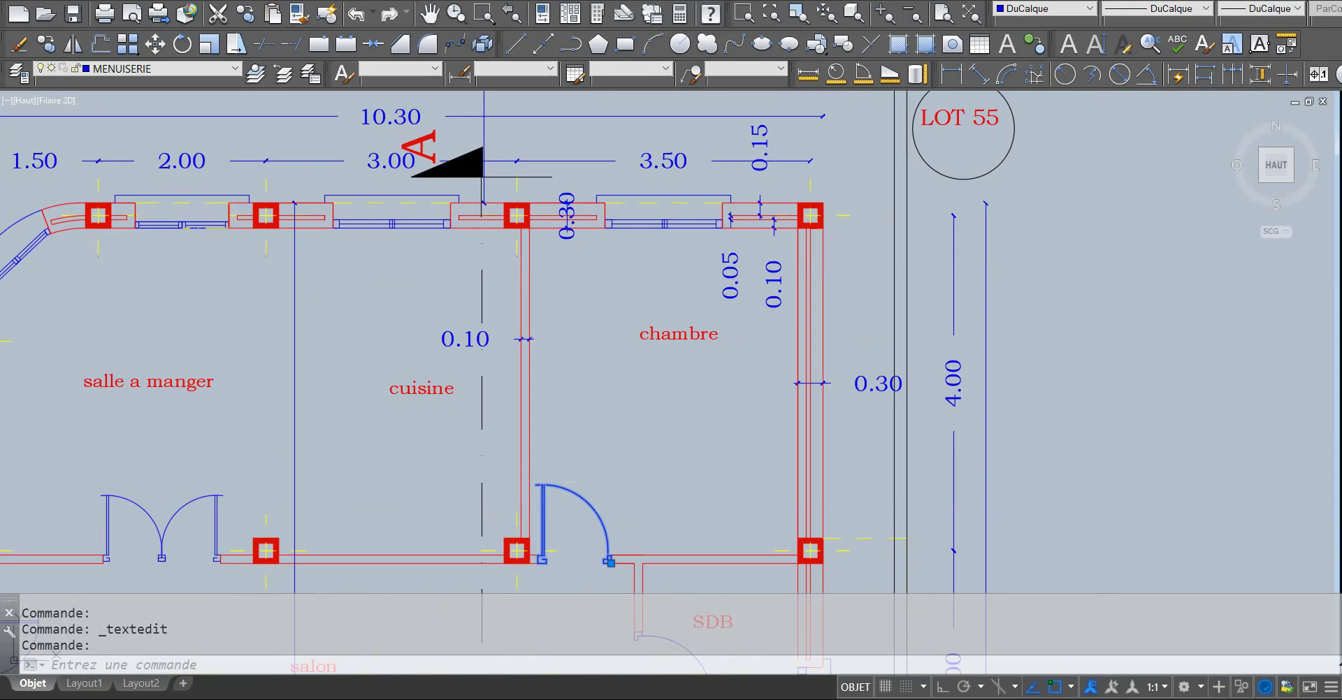
{"action": "key", "text": "Escape"}
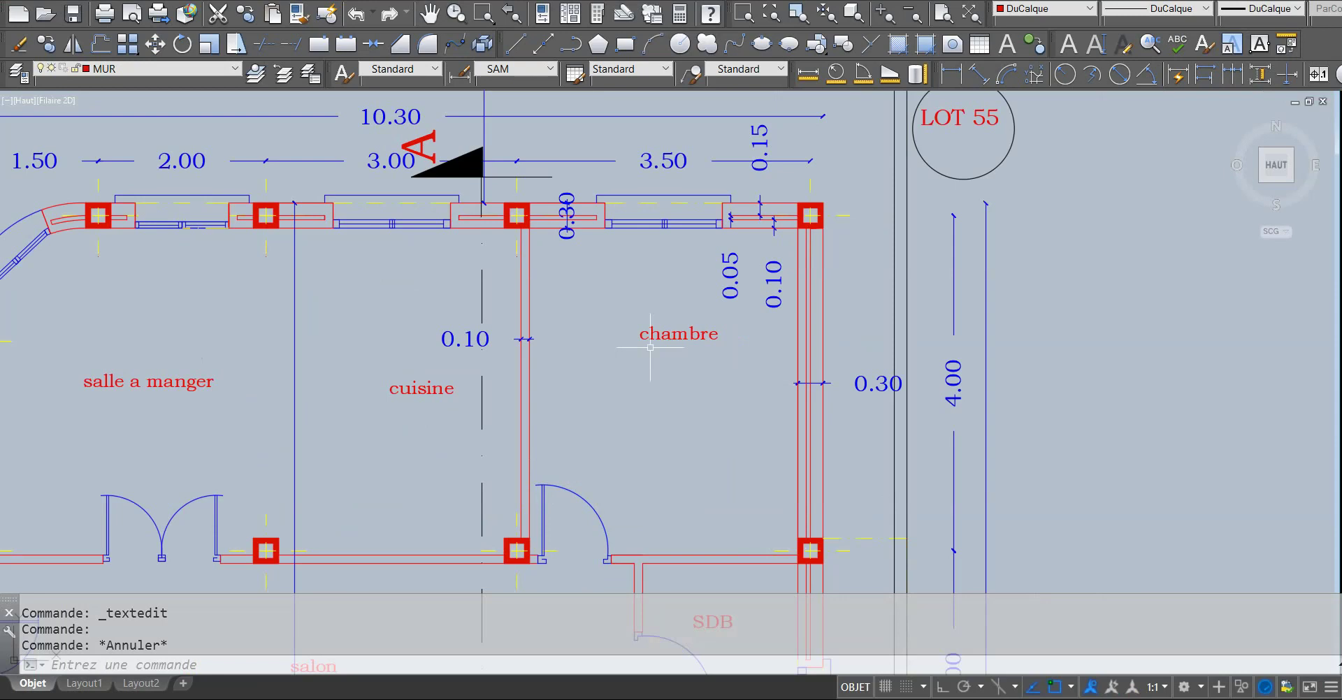
Zoom out over the whole plan, then zoom in on the salle a manger/salon double door.
{"action": "scroll", "coordinate": [650, 348], "scroll_direction": "down", "scroll_amount": 2}
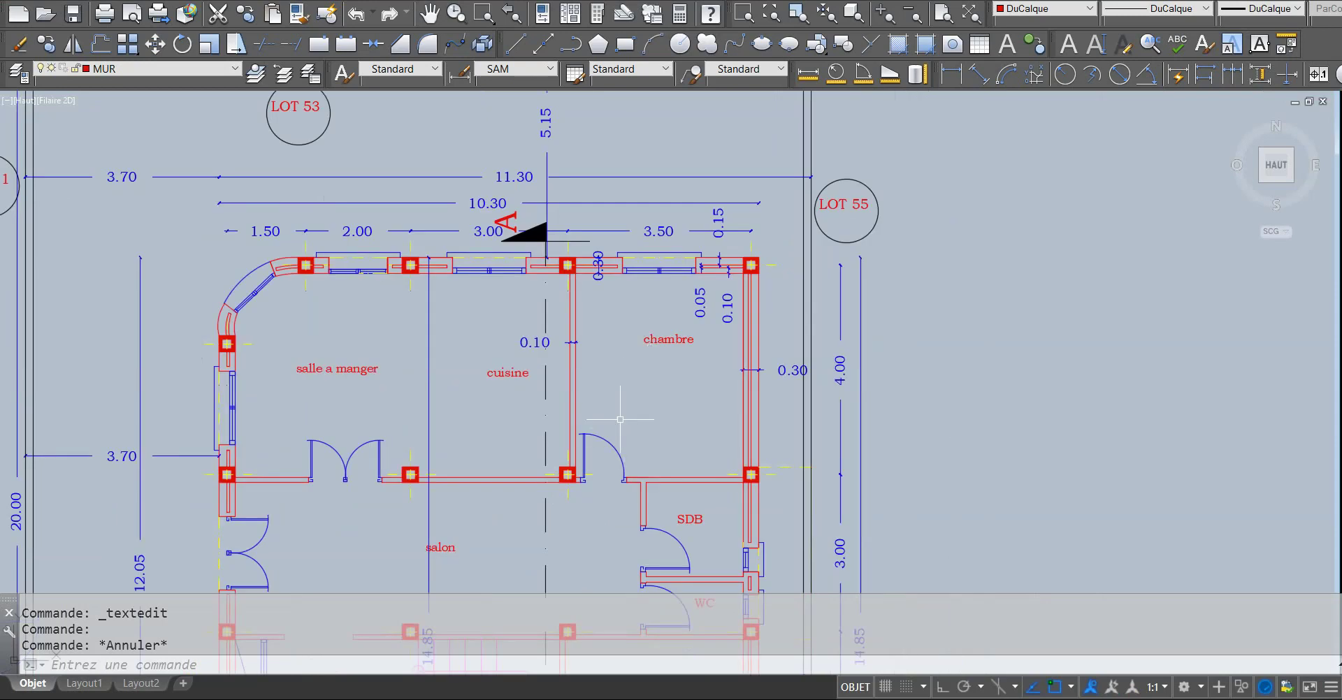
{"action": "scroll", "coordinate": [619, 405], "scroll_direction": "down", "scroll_amount": 1}
{"action": "scroll", "coordinate": [621, 378], "scroll_direction": "up", "scroll_amount": 1}
{"action": "scroll", "coordinate": [636, 343], "scroll_direction": "up", "scroll_amount": 1}
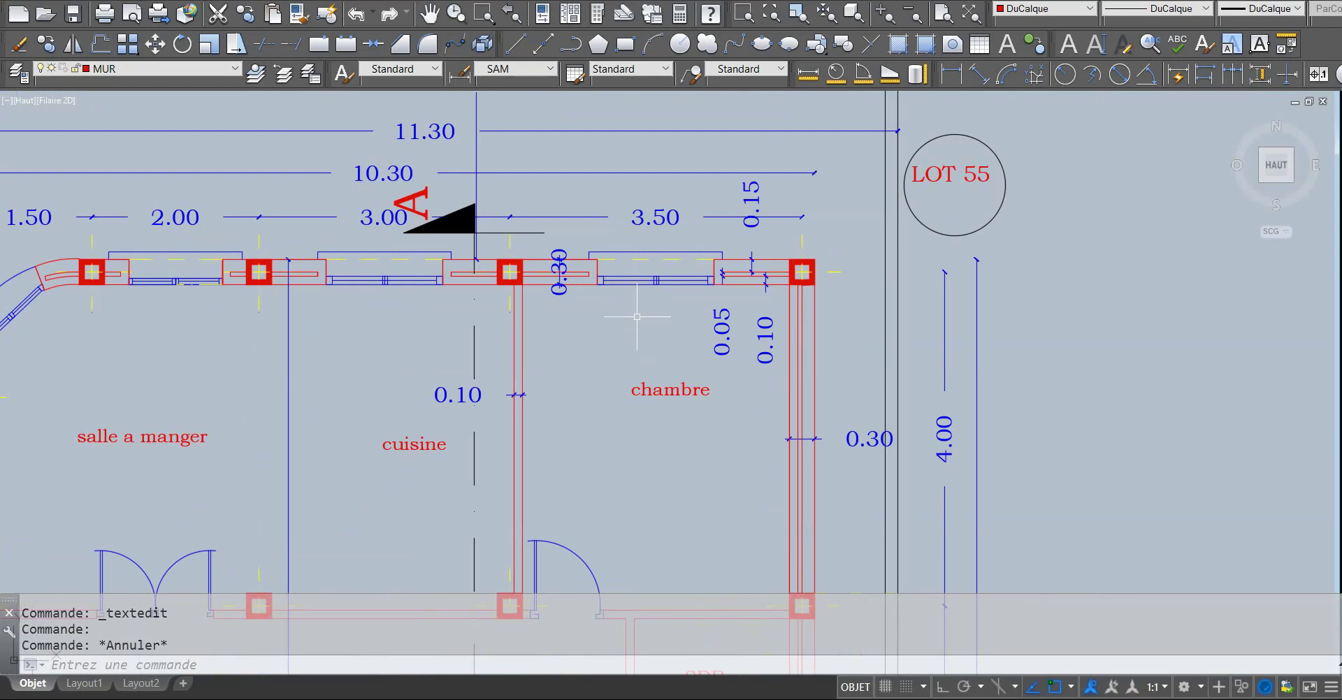
{"action": "scroll", "coordinate": [637, 311], "scroll_direction": "down", "scroll_amount": 2}
{"action": "scroll", "coordinate": [610, 416], "scroll_direction": "down", "scroll_amount": 4}
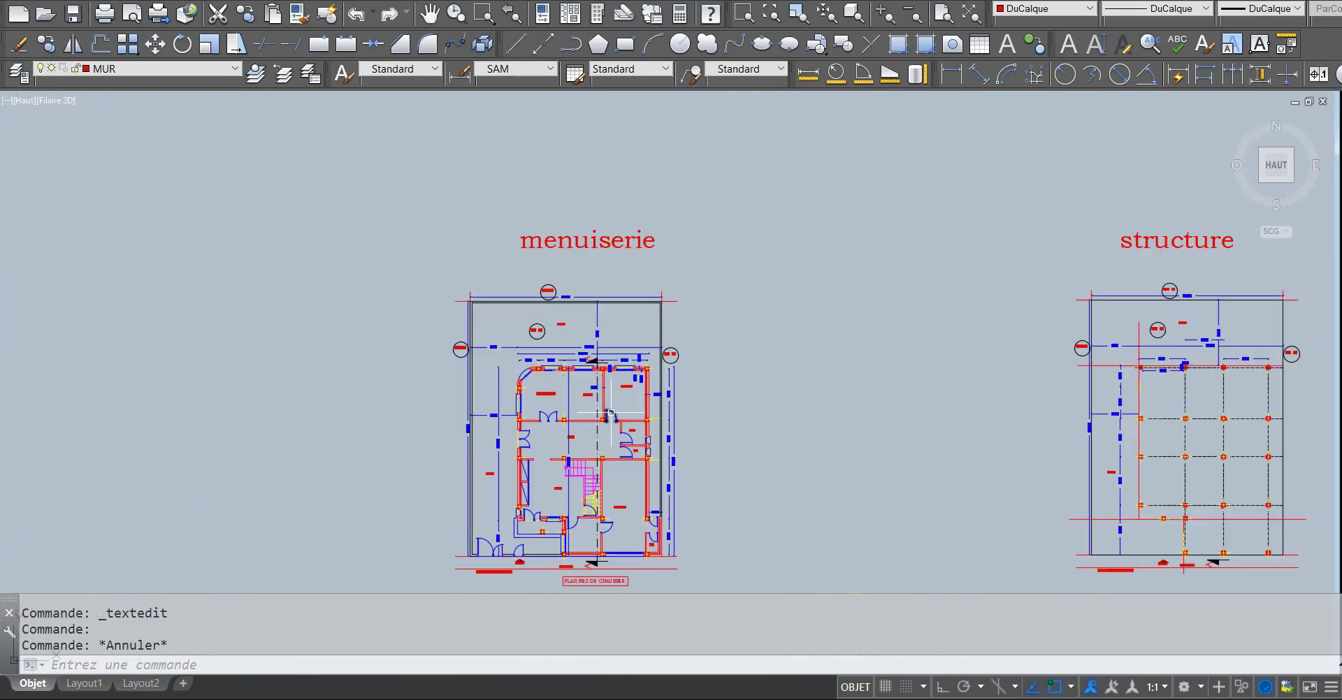
{"action": "scroll", "coordinate": [535, 482], "scroll_direction": "up", "scroll_amount": 6}
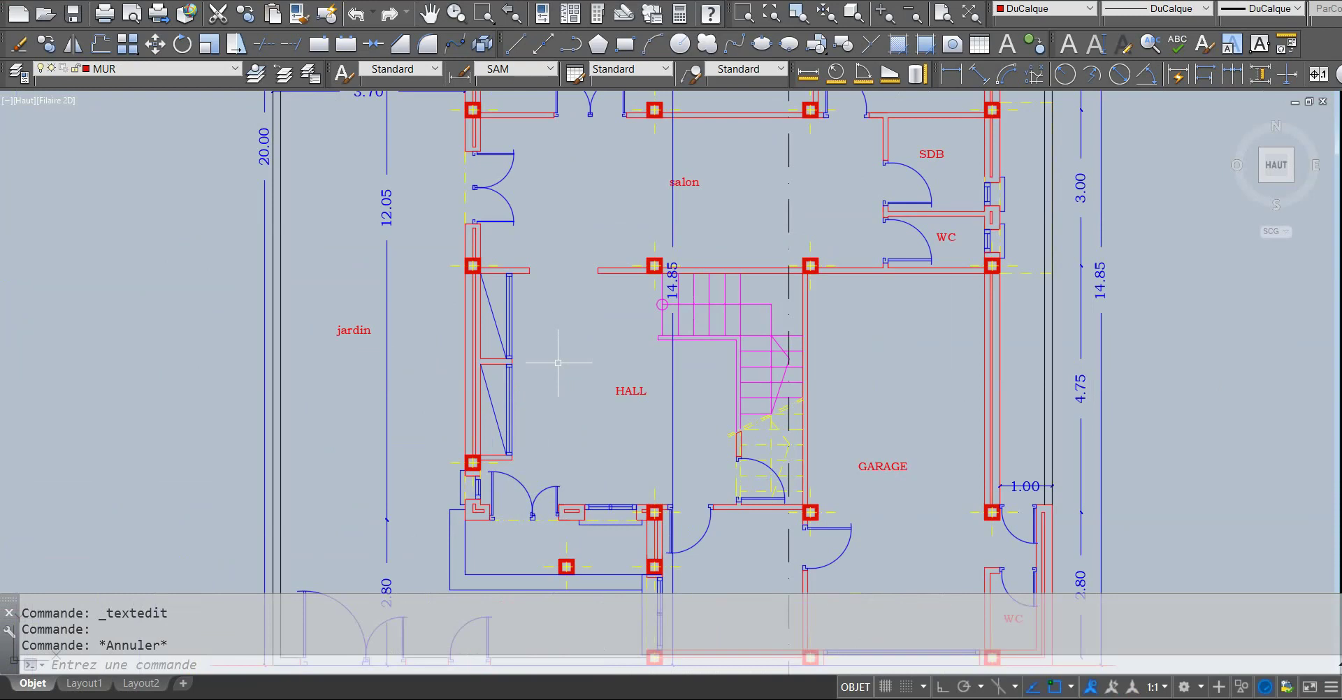
{"action": "scroll", "coordinate": [557, 362], "scroll_direction": "down", "scroll_amount": 2}
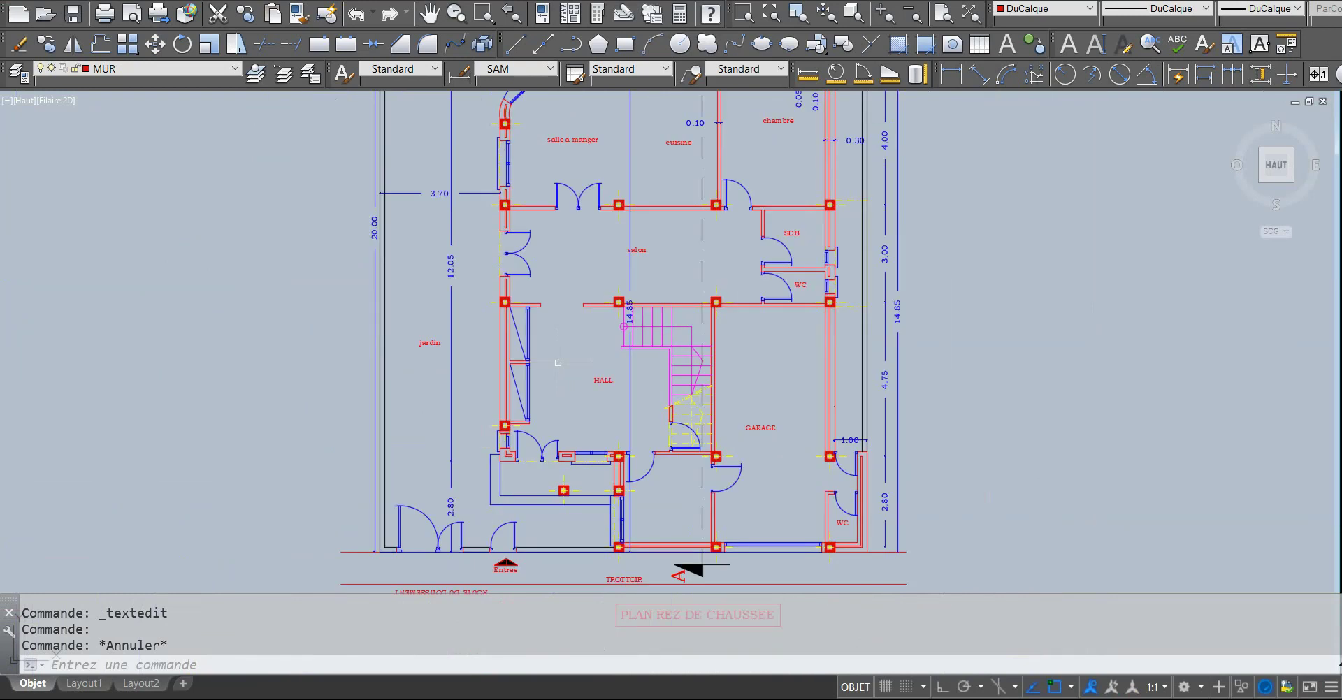
{"action": "scroll", "coordinate": [631, 447], "scroll_direction": "down", "scroll_amount": 2}
{"action": "scroll", "coordinate": [677, 280], "scroll_direction": "up", "scroll_amount": 4}
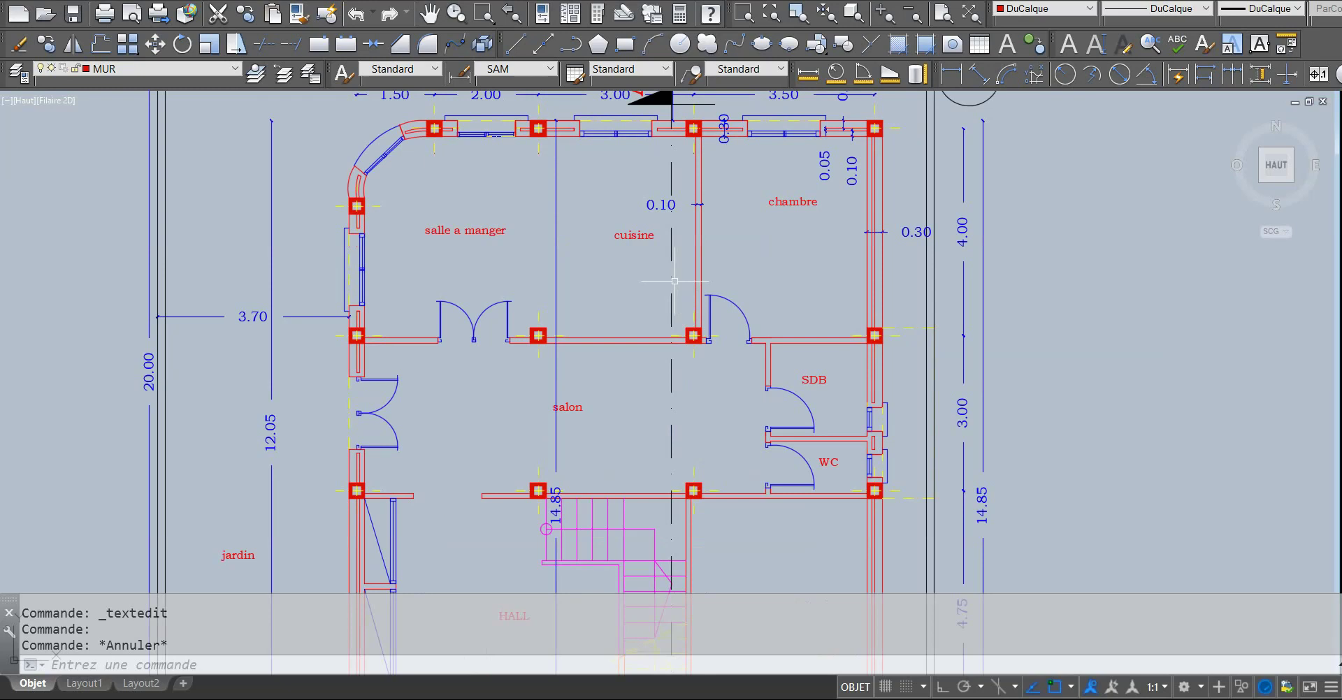
{"action": "scroll", "coordinate": [466, 303], "scroll_direction": "up", "scroll_amount": 1}
Window-select the double door and move it right onto the wall near the cuisine.
{"action": "left_click", "coordinate": [390, 283]}
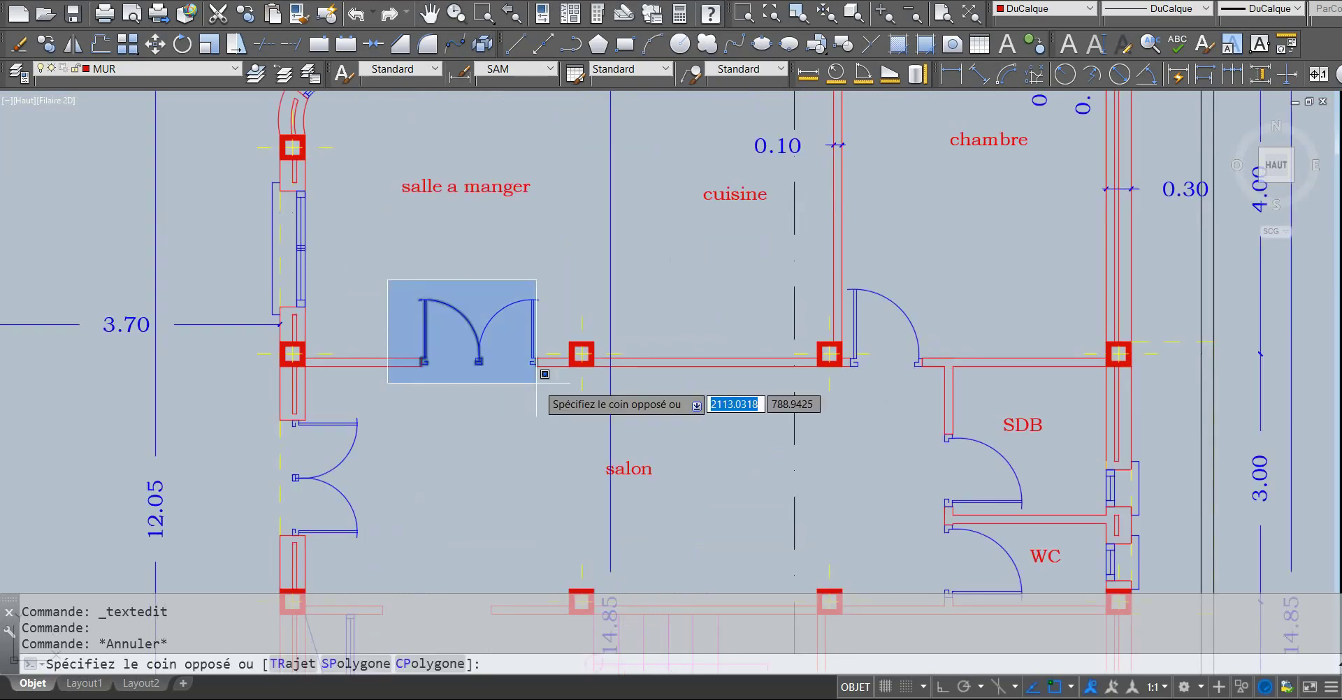
{"action": "left_click", "coordinate": [542, 383]}
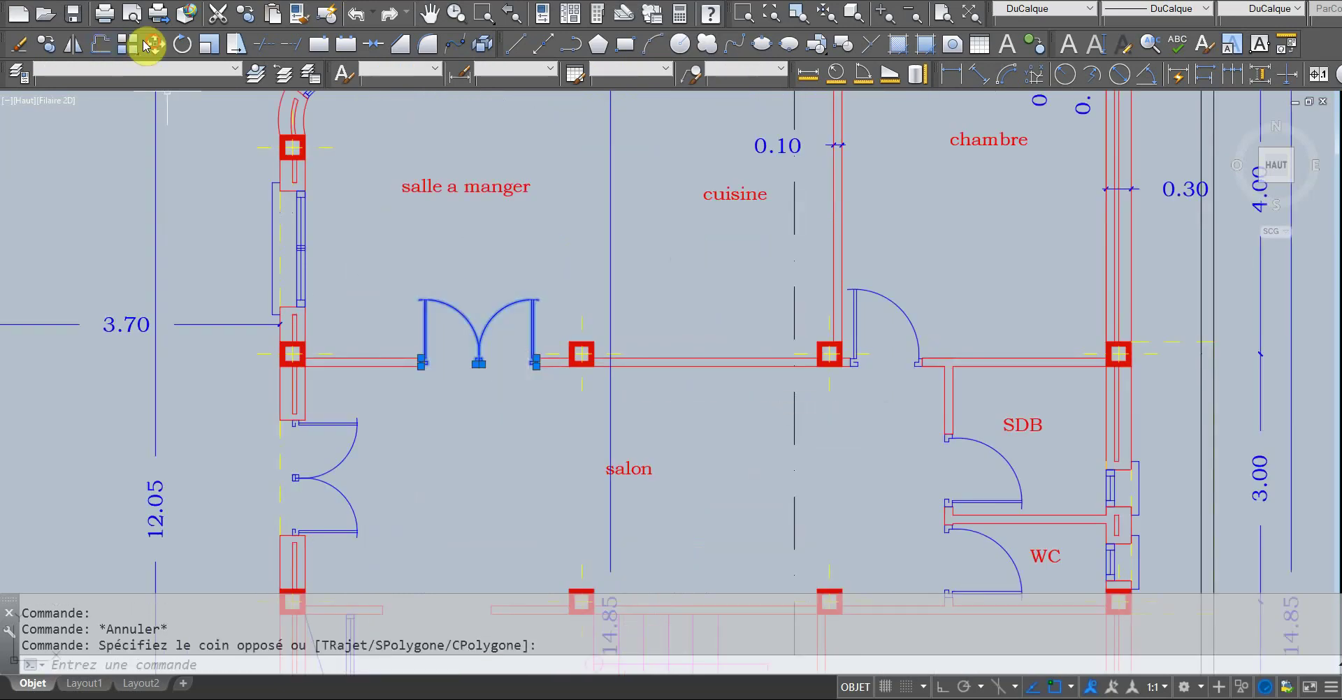
{"action": "left_click", "coordinate": [154, 44]}
{"action": "left_click", "coordinate": [464, 399]}
{"action": "left_click", "coordinate": [680, 397]}
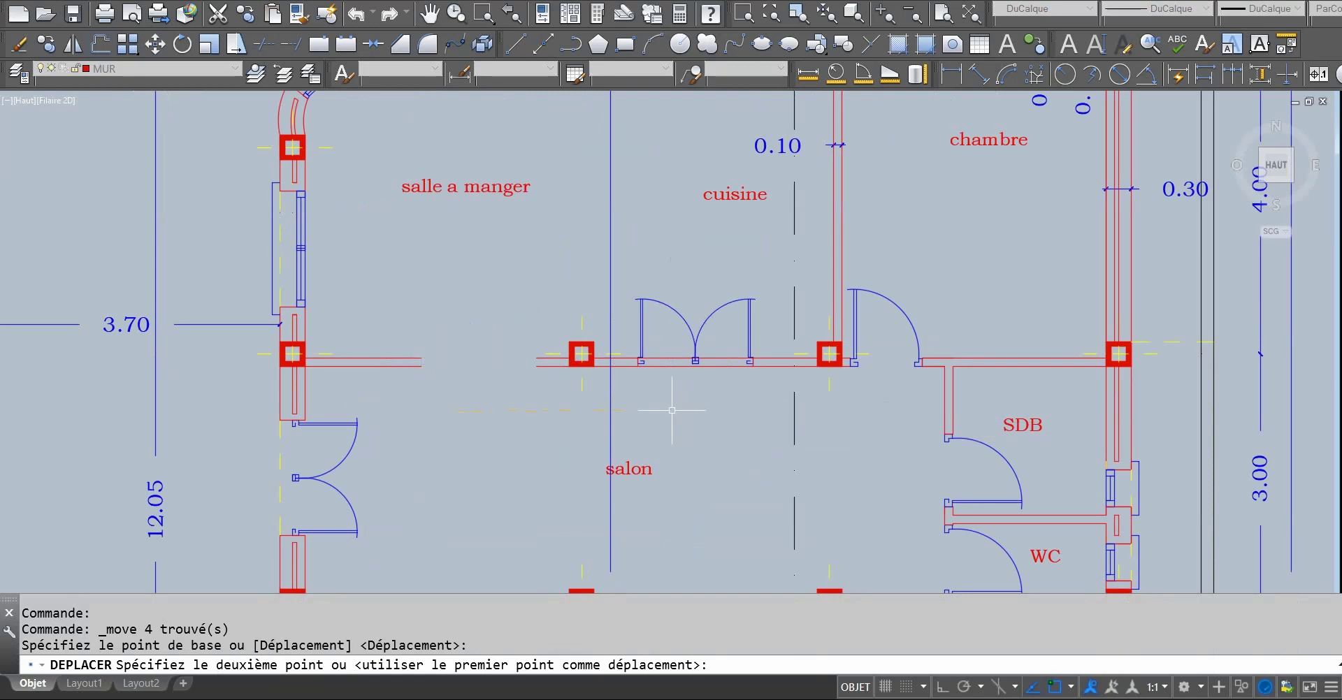
{"action": "scroll", "coordinate": [533, 364], "scroll_direction": "up", "scroll_amount": 2}
Stretch both short wall lines left to close the door's old opening.
{"action": "left_click", "coordinate": [546, 355]}
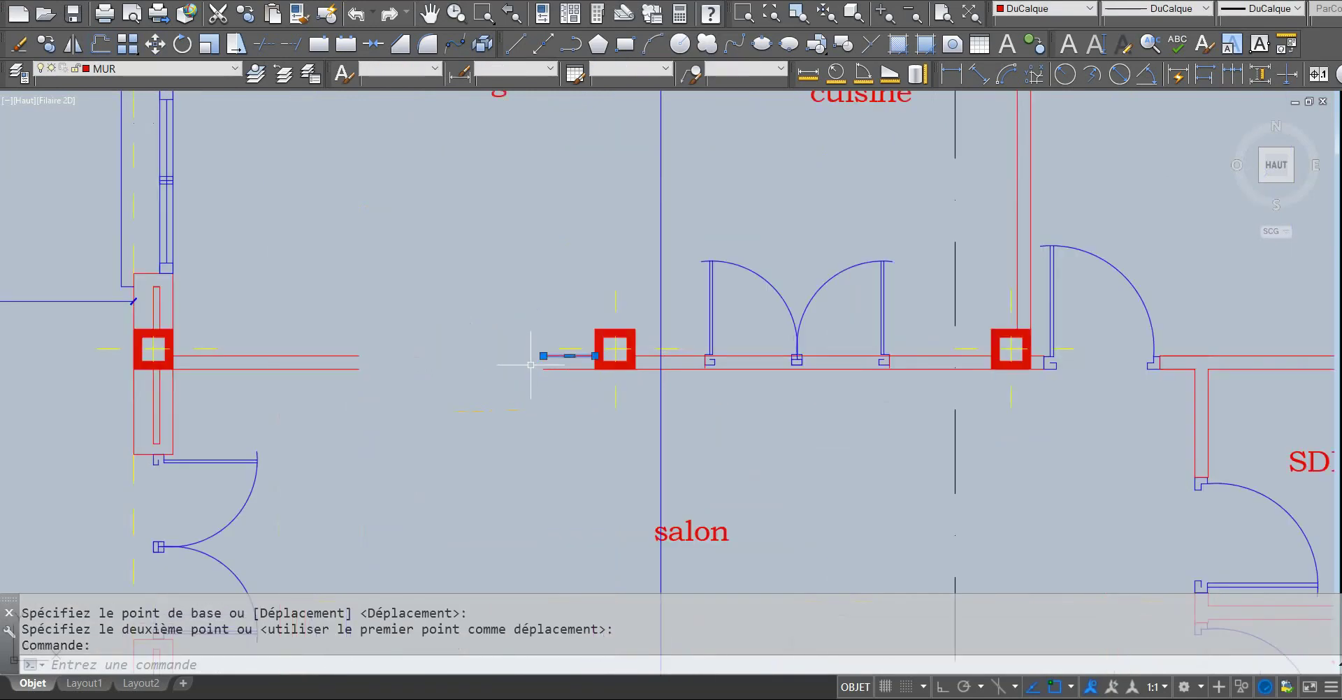
{"action": "left_click", "coordinate": [543, 356]}
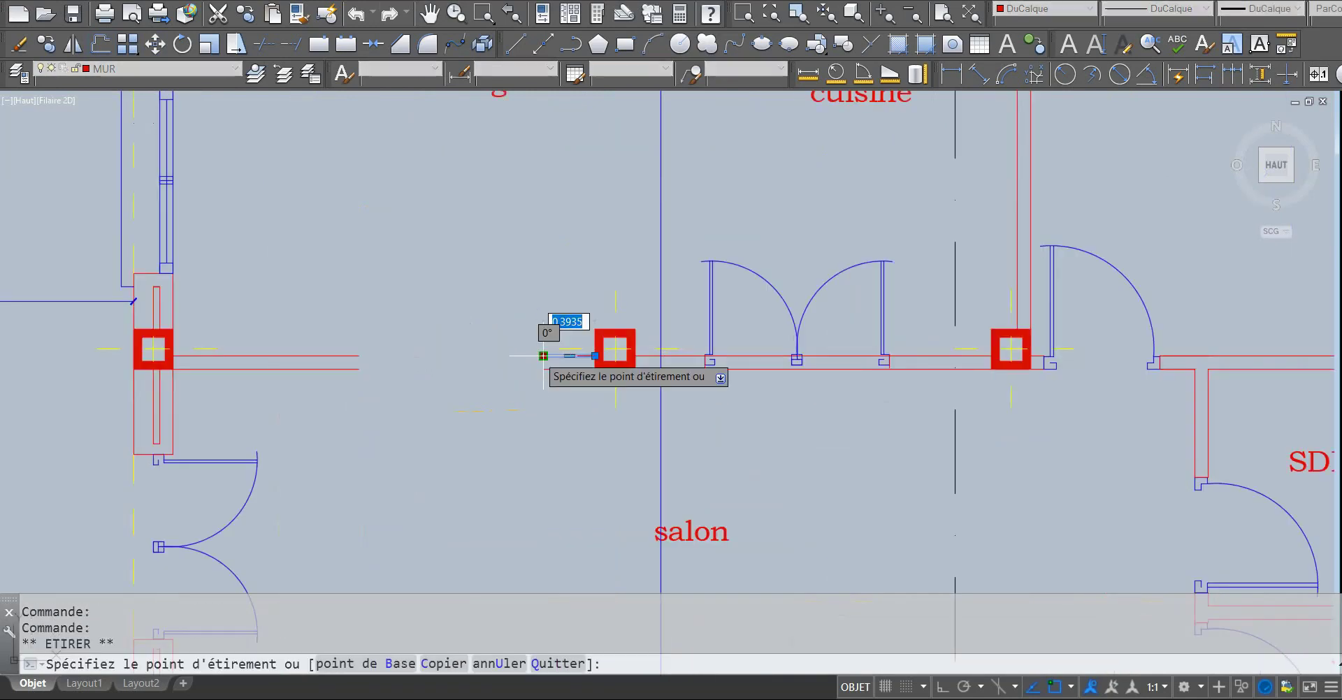
{"action": "left_click", "coordinate": [359, 356]}
{"action": "left_click", "coordinate": [543, 369]}
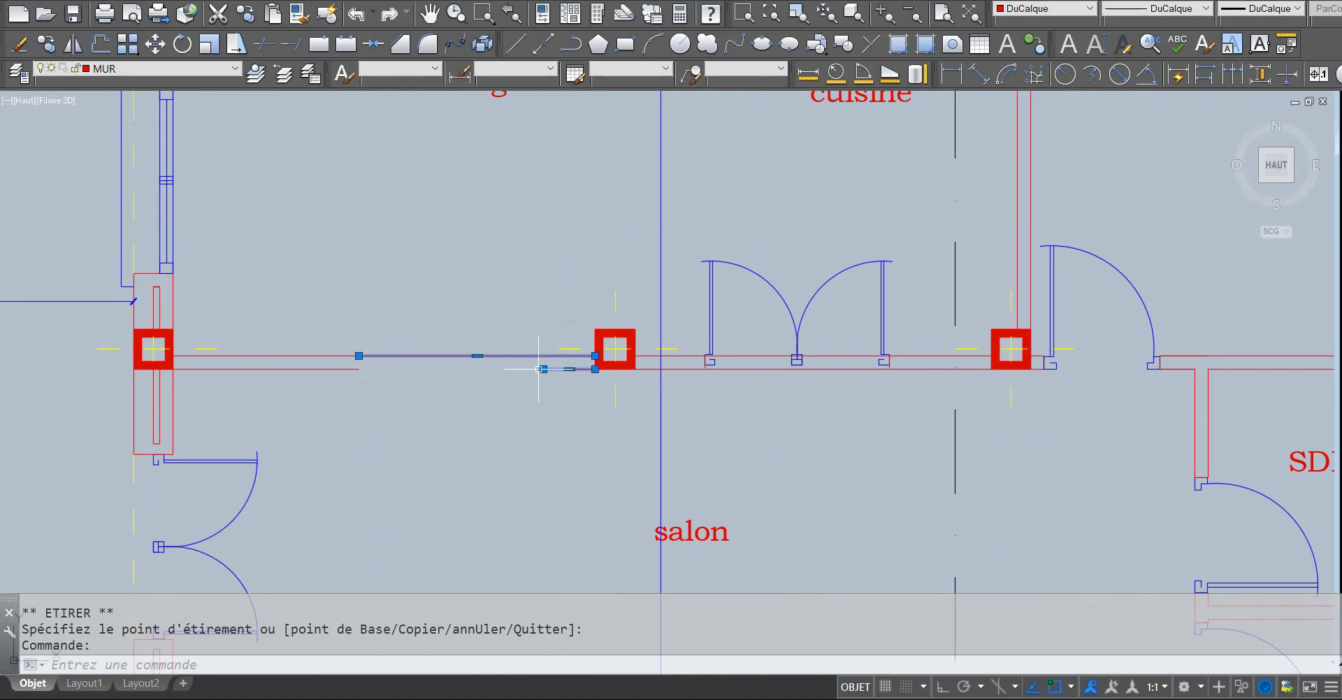
{"action": "left_click", "coordinate": [358, 369]}
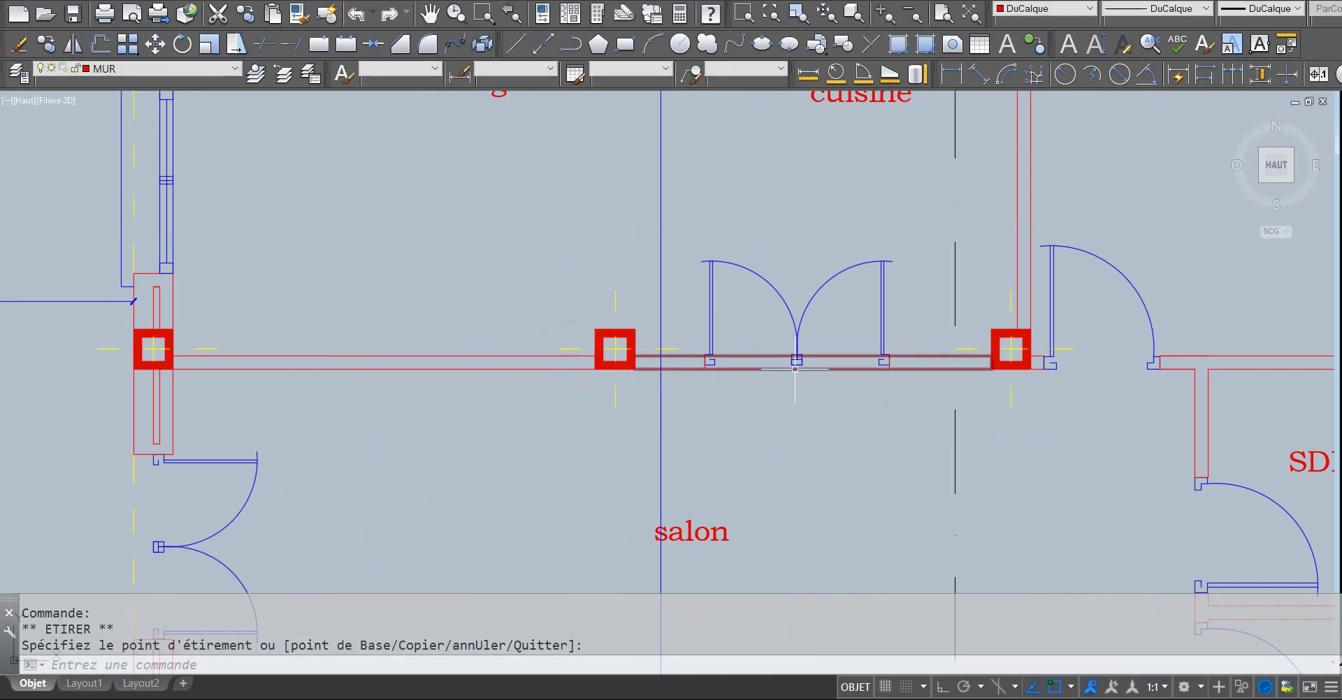
{"action": "key", "text": "Escape"}
Select the wall segment through the new door and start shortening it, then cancel.
{"action": "left_click_drag", "start_coordinate": [761, 395], "coordinate": [733, 299]}
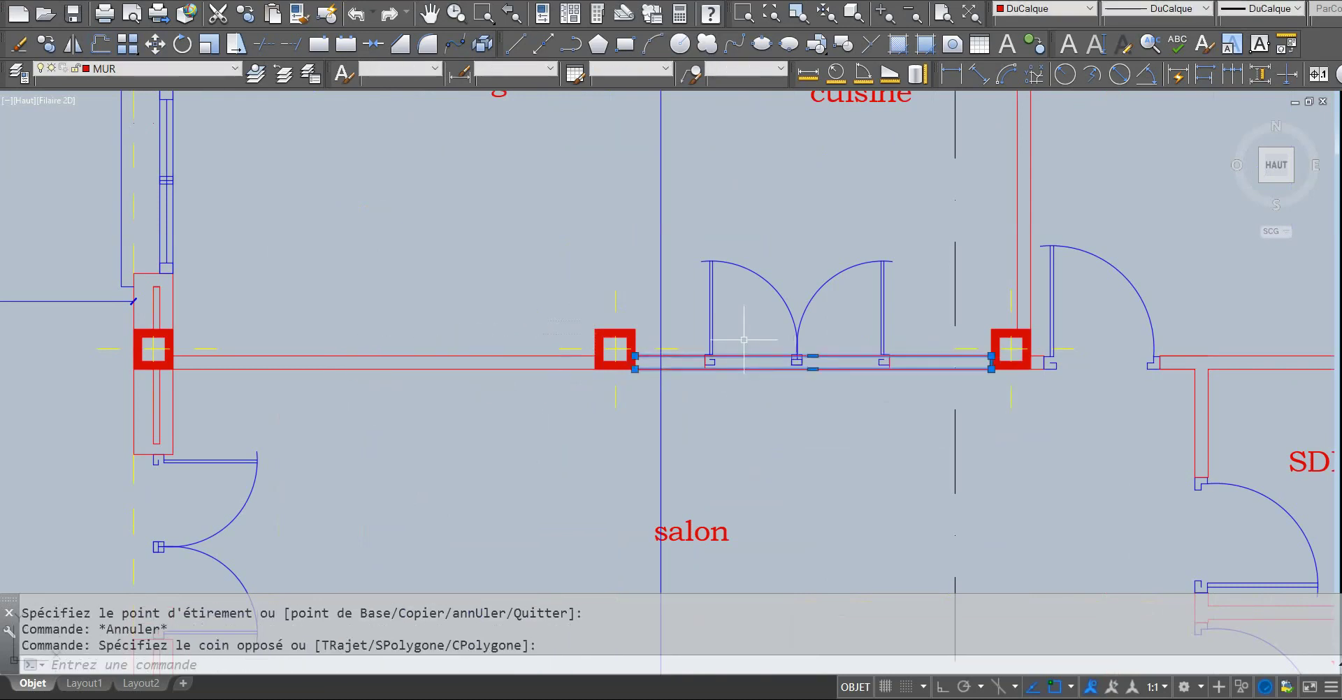
{"action": "left_click", "coordinate": [990, 362]}
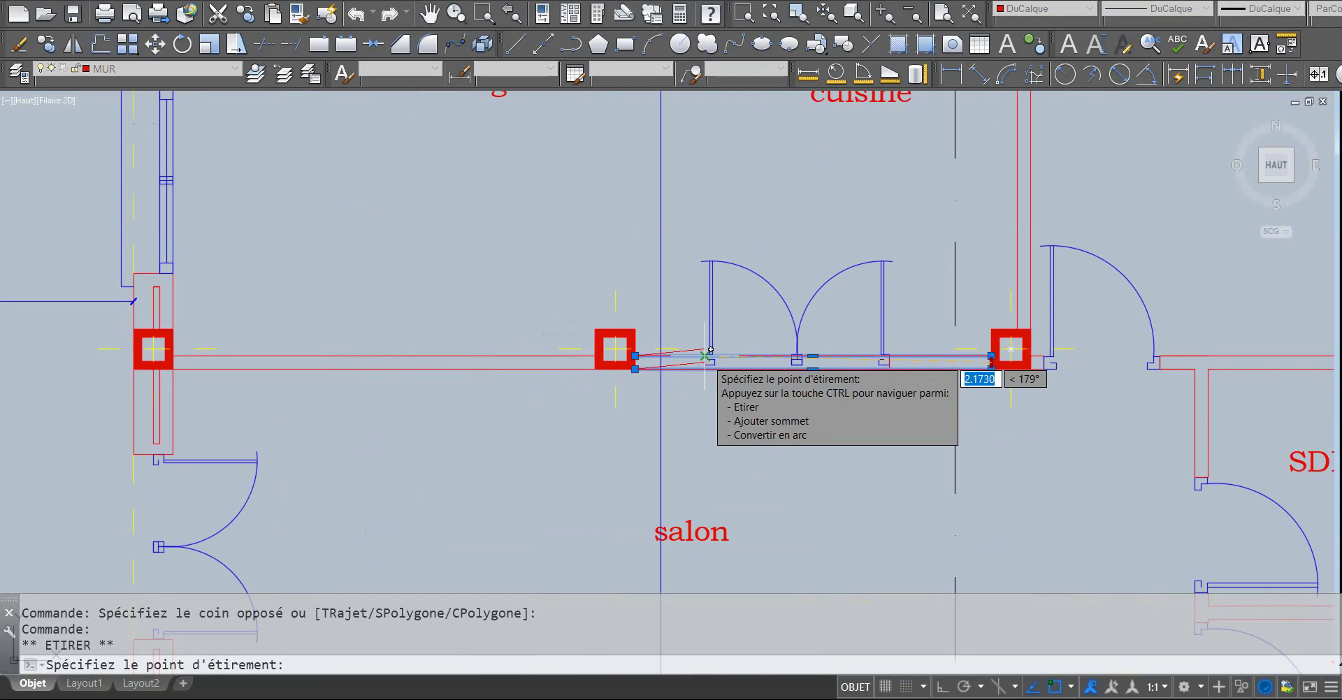
{"action": "key", "text": "Escape"}
{"action": "scroll", "coordinate": [704, 362], "scroll_direction": "down", "scroll_amount": 3}
{"action": "scroll", "coordinate": [500, 391], "scroll_direction": "down", "scroll_amount": 2}
Pick the axis line in the garden-side door opening, then drop the selection.
{"action": "scroll", "coordinate": [590, 401], "scroll_direction": "up", "scroll_amount": 3}
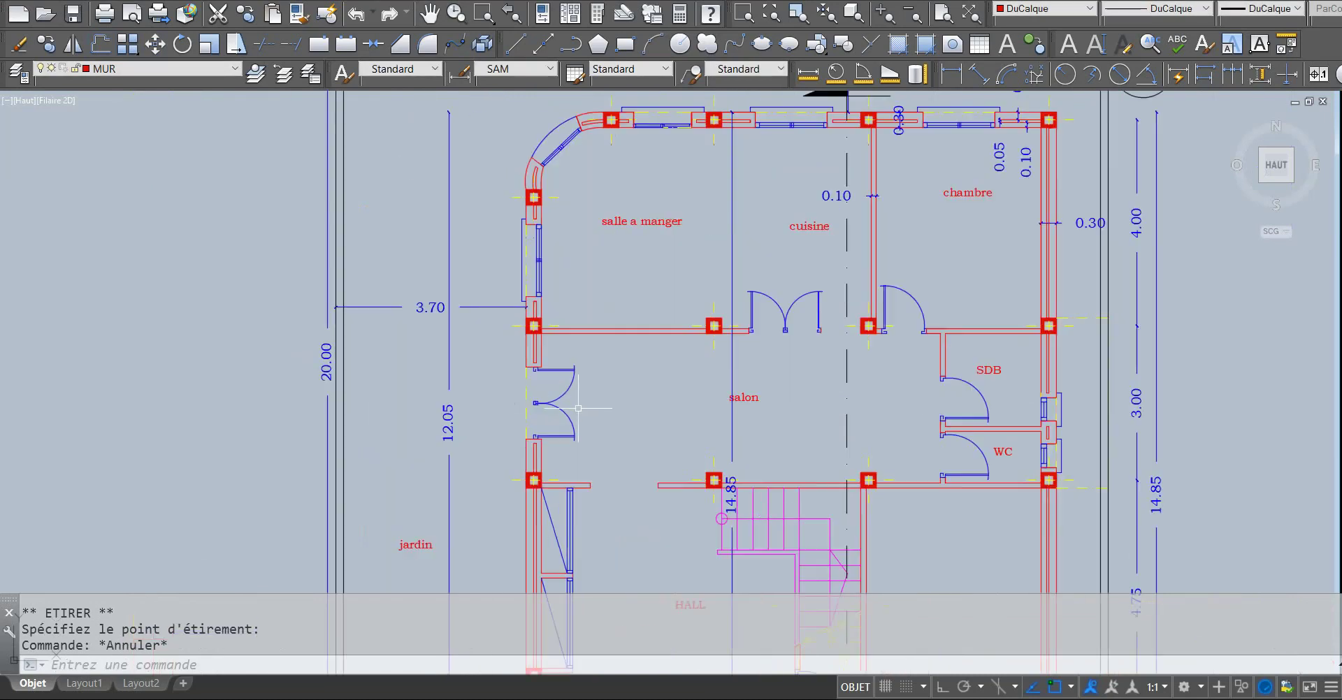
{"action": "scroll", "coordinate": [559, 408], "scroll_direction": "up", "scroll_amount": 2}
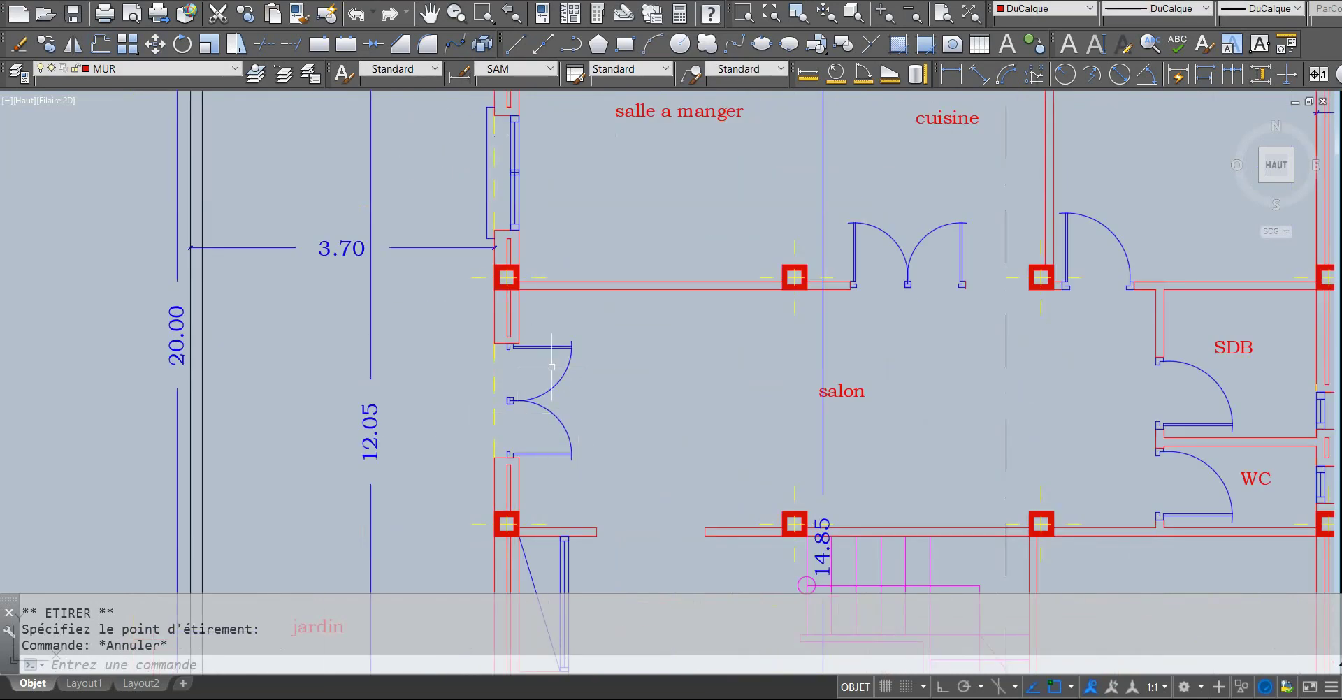
{"action": "left_click", "coordinate": [496, 402]}
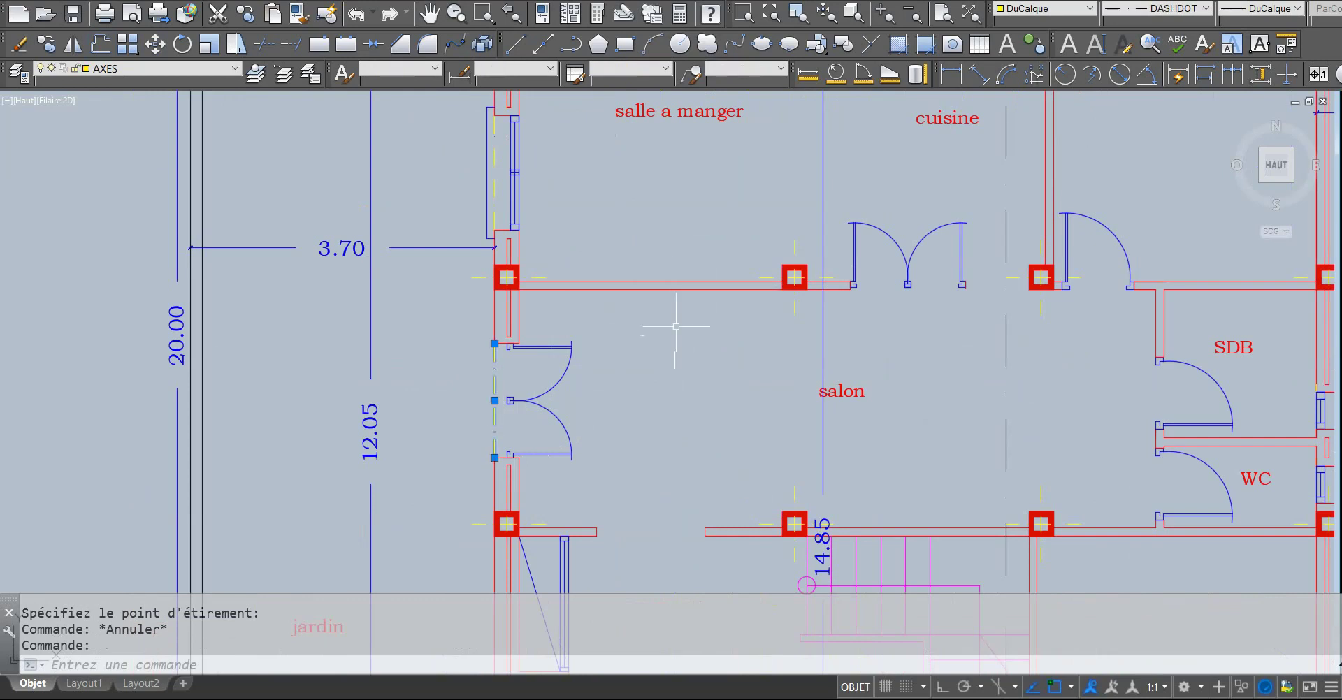
{"action": "key", "text": "Escape"}
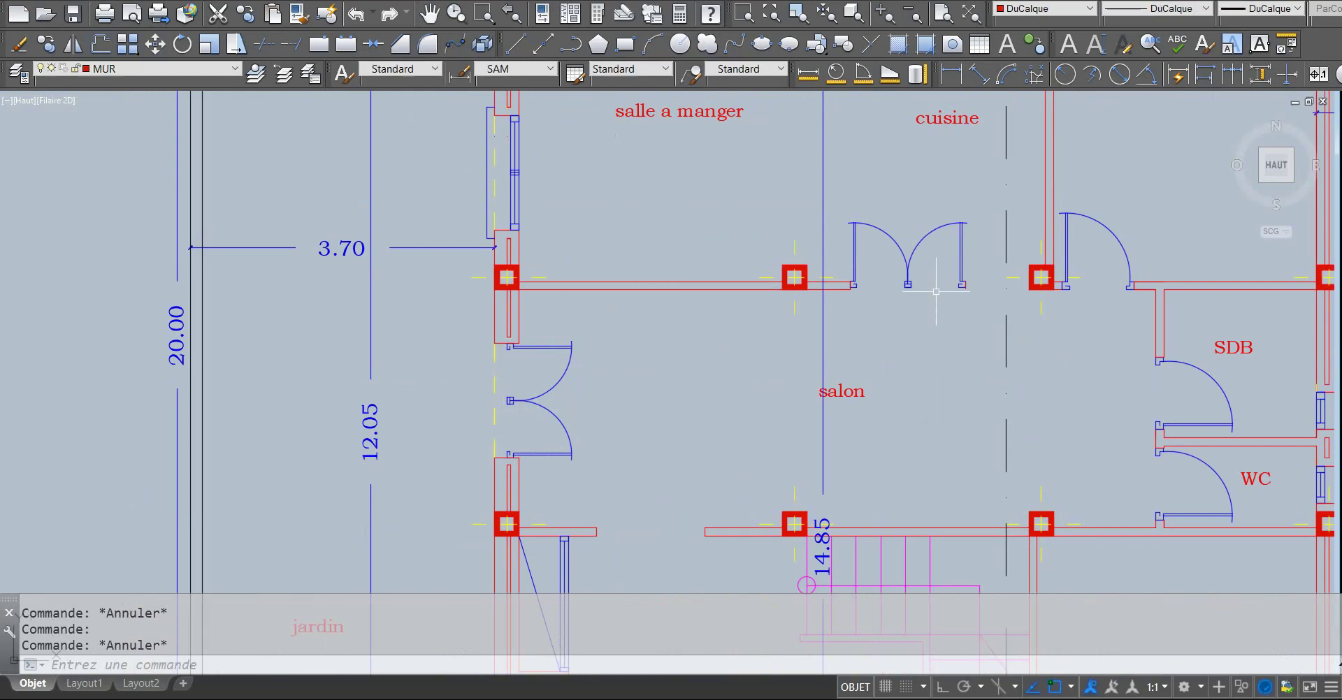
Draw a rectangle from the double door's jamb to the cuisine column to fill the wall gap.
{"action": "scroll", "coordinate": [927, 361], "scroll_direction": "down", "scroll_amount": 2}
{"action": "scroll", "coordinate": [927, 361], "scroll_direction": "up", "scroll_amount": 2}
{"action": "scroll", "coordinate": [927, 361], "scroll_direction": "up", "scroll_amount": 2}
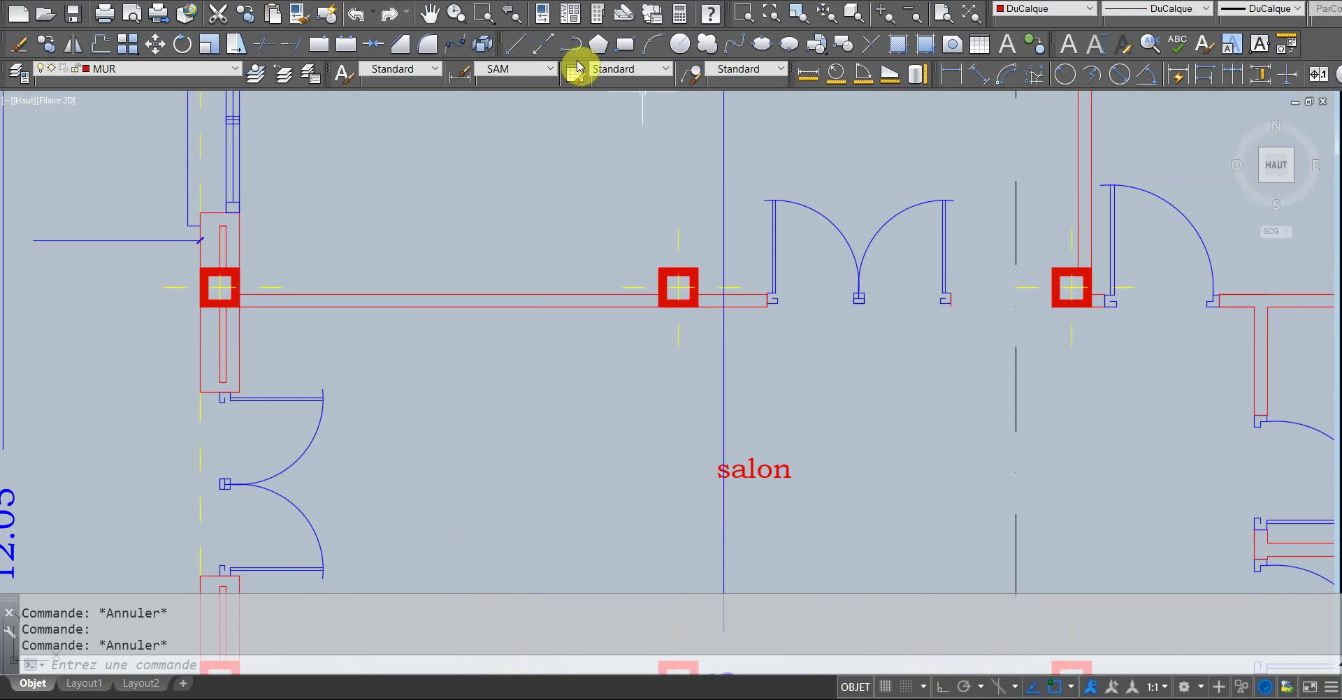
{"action": "left_click", "coordinate": [622, 46]}
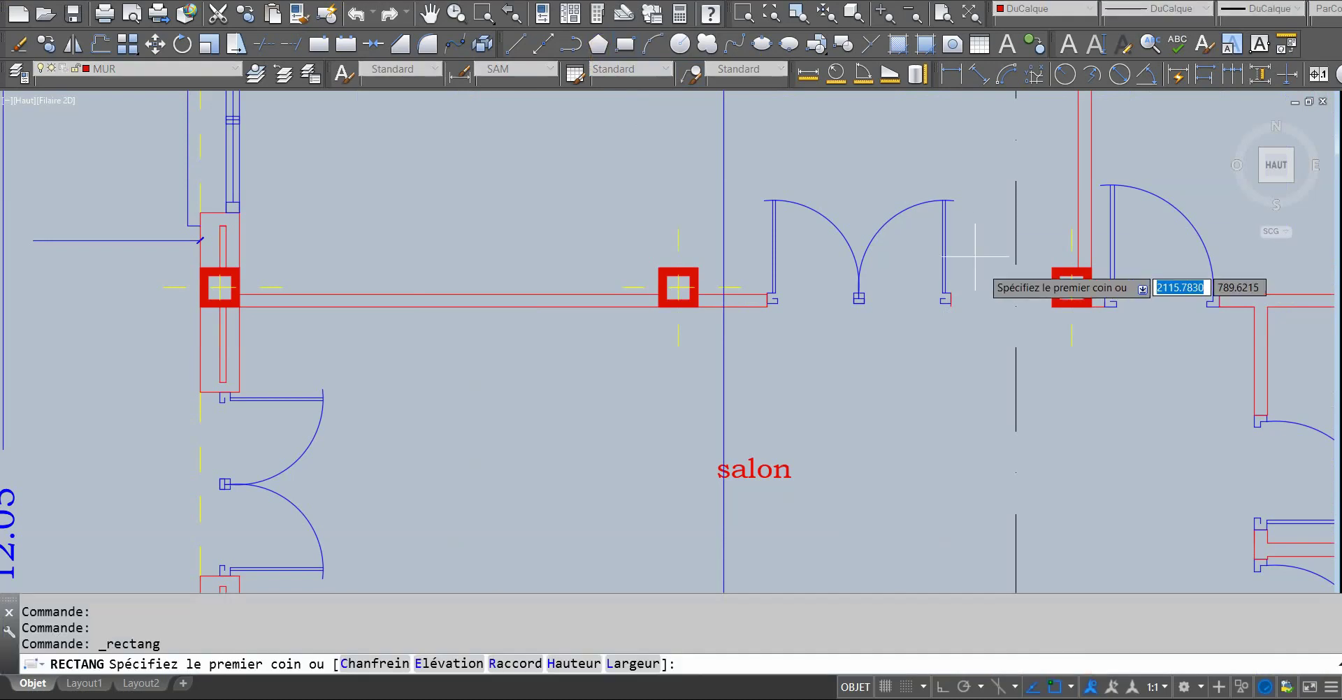
{"action": "left_click", "coordinate": [948, 294]}
{"action": "left_click", "coordinate": [1000, 342]}
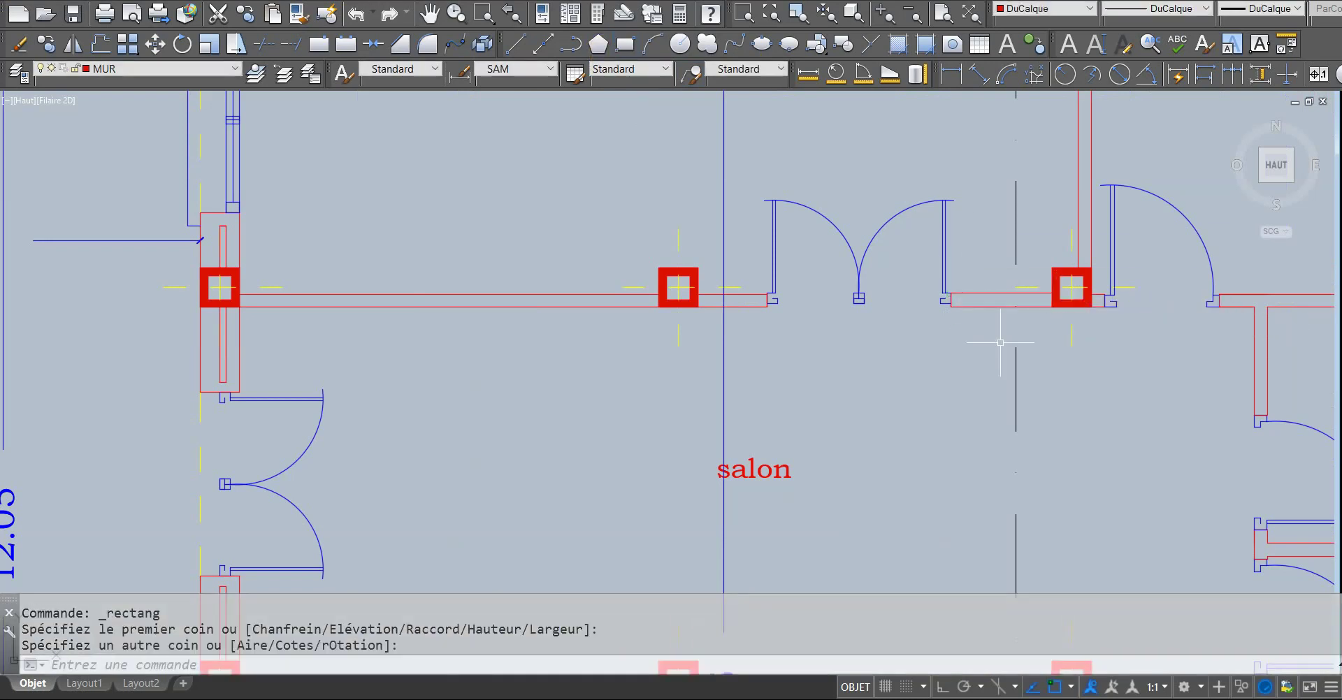
Select the cuisine and salle a manger room labels, then deselect them.
{"action": "scroll", "coordinate": [775, 397], "scroll_direction": "down", "scroll_amount": 4}
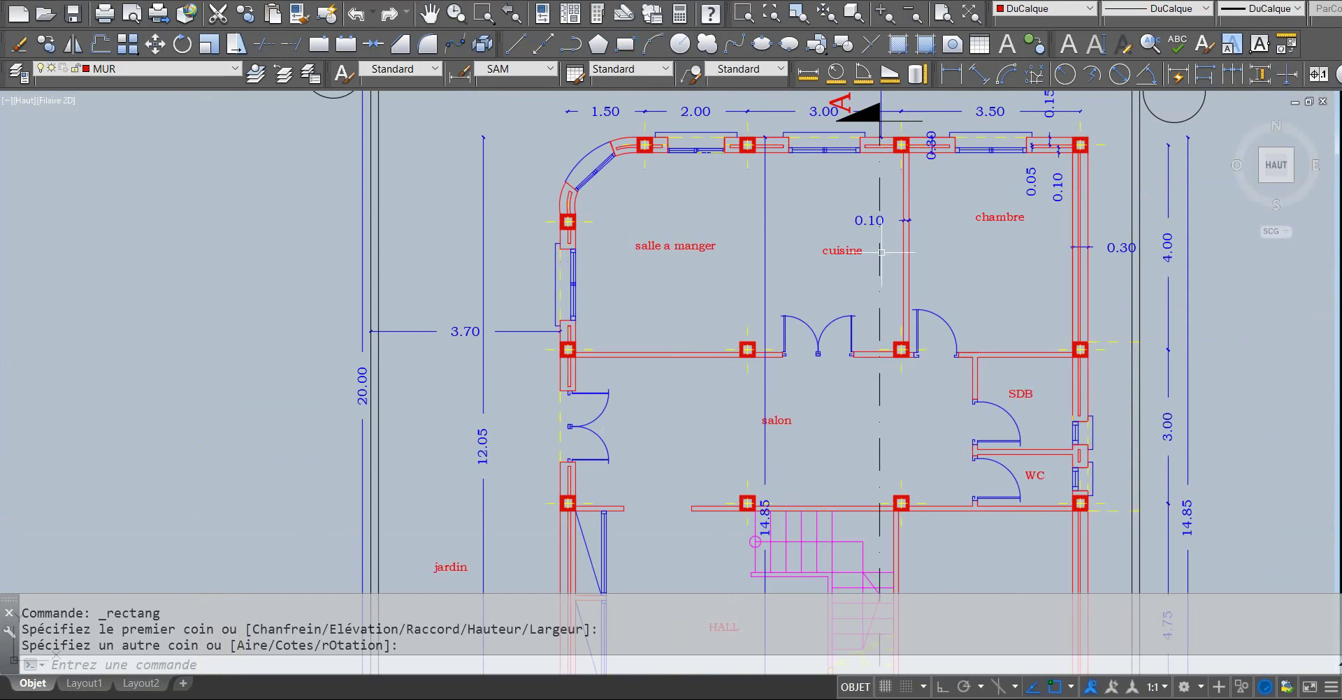
{"action": "left_click", "coordinate": [832, 252]}
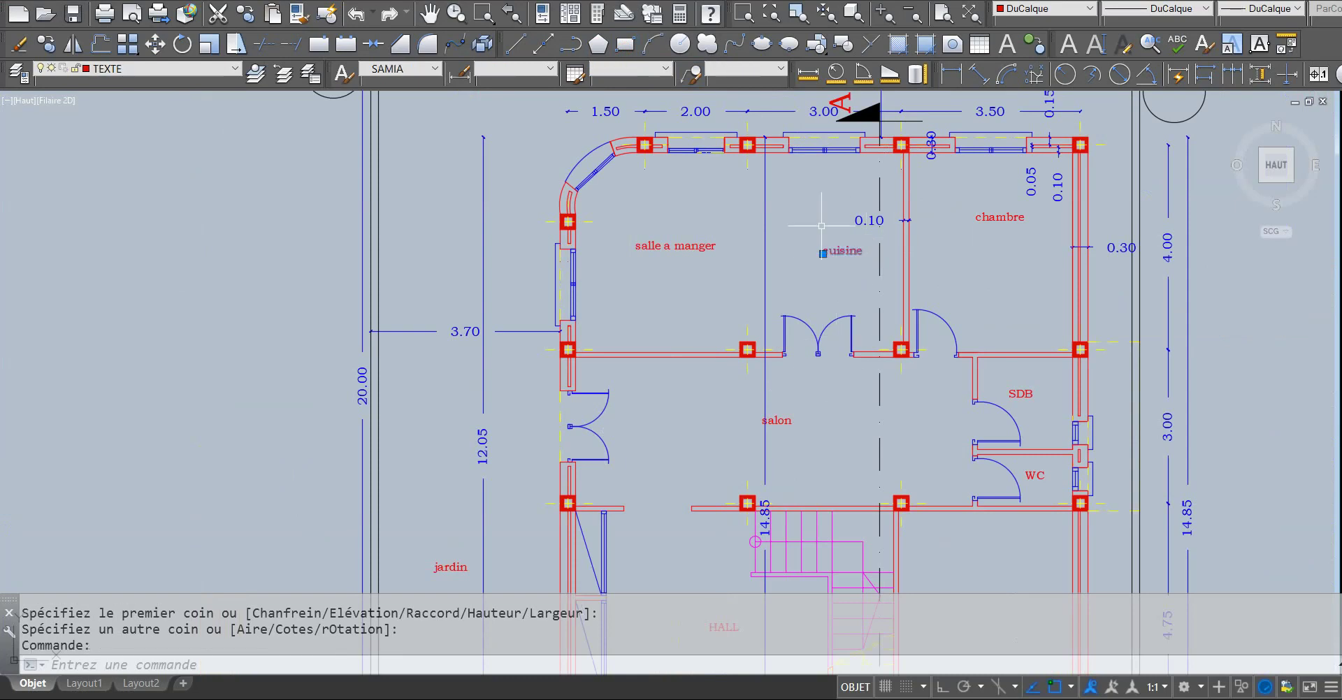
{"action": "left_click", "coordinate": [688, 242]}
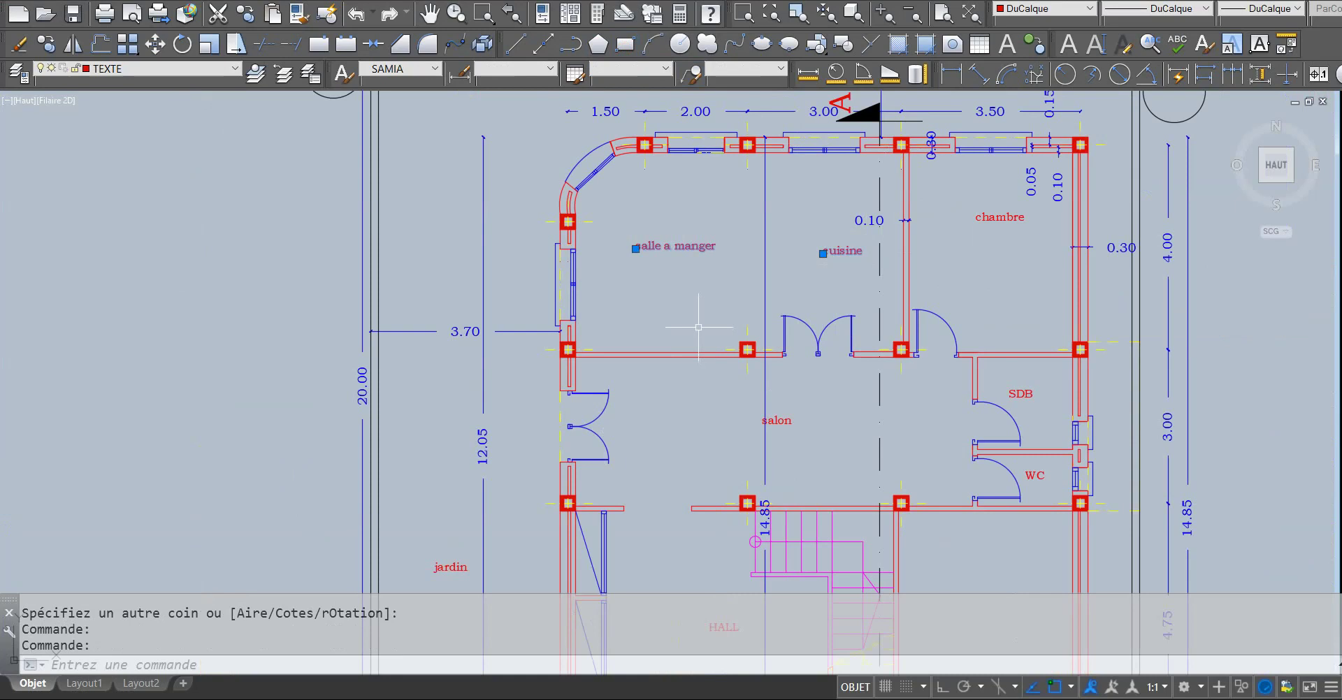
{"action": "key", "text": "Escape"}
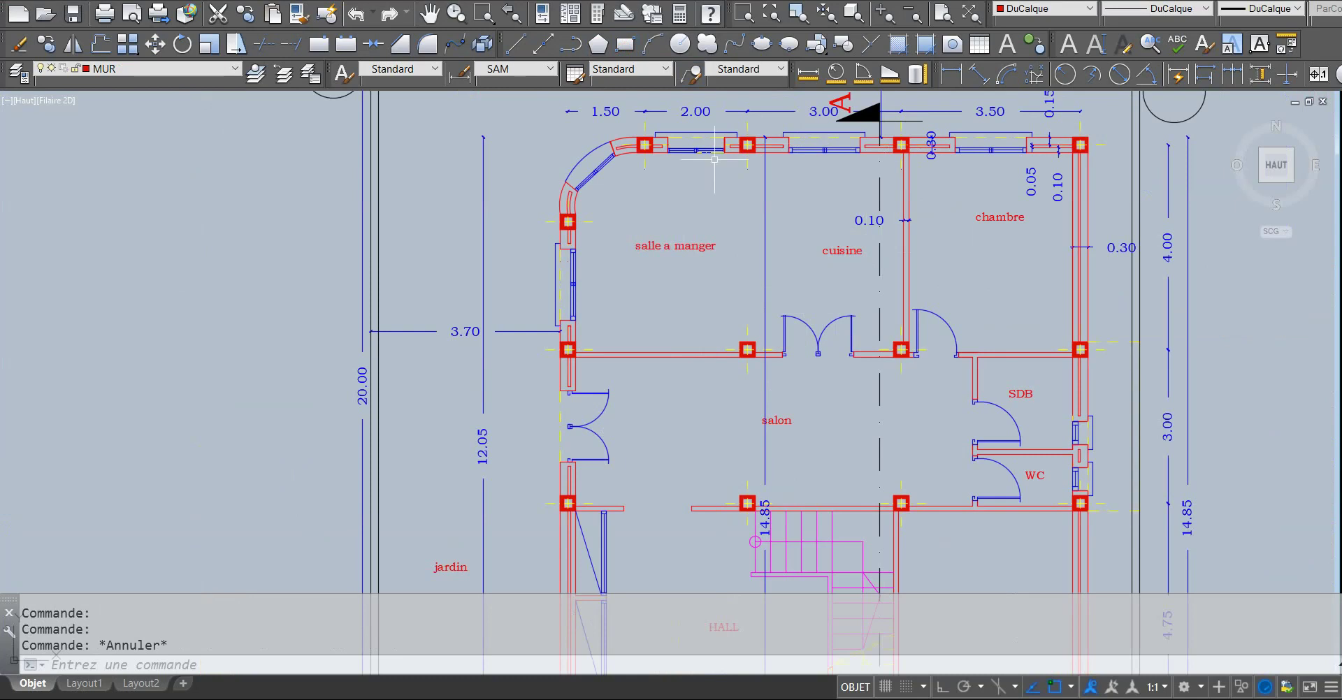
{"action": "scroll", "coordinate": [685, 161], "scroll_direction": "up", "scroll_amount": 2}
{"action": "scroll", "coordinate": [685, 160], "scroll_direction": "up", "scroll_amount": 2}
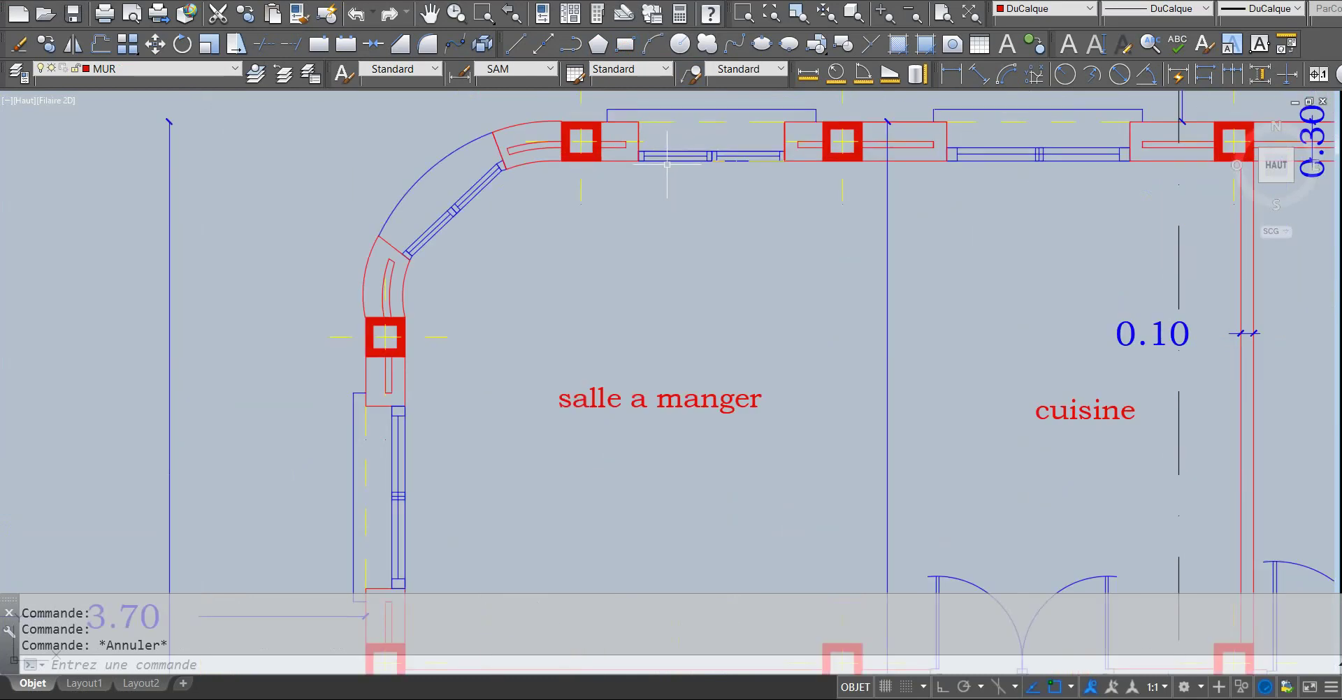
{"action": "scroll", "coordinate": [681, 203], "scroll_direction": "down", "scroll_amount": 4}
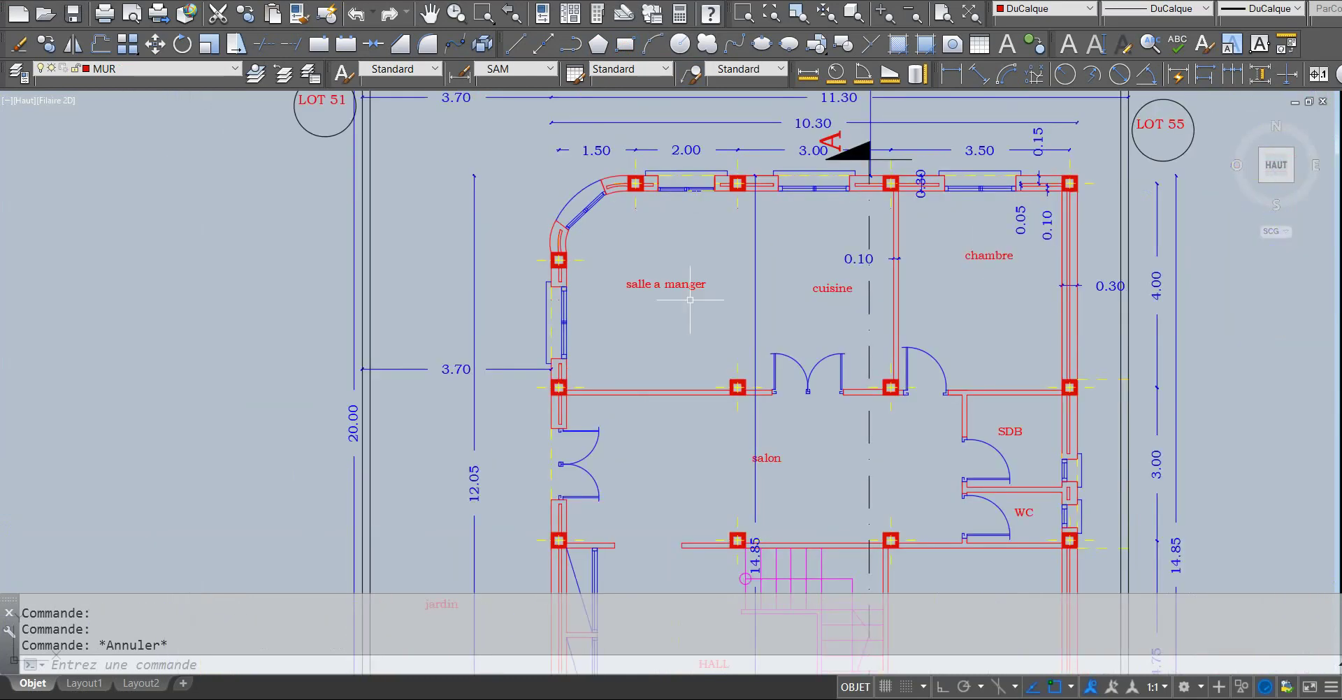
{"action": "scroll", "coordinate": [723, 327], "scroll_direction": "down", "scroll_amount": 2}
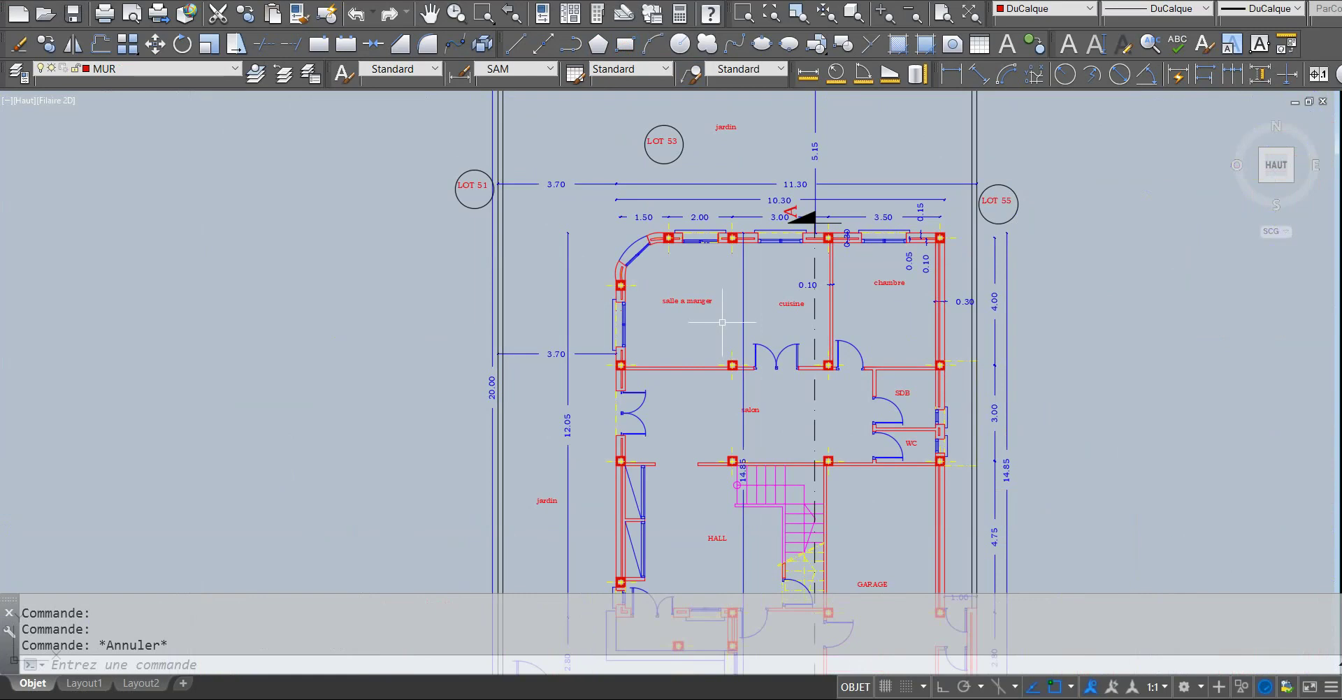
{"action": "scroll", "coordinate": [721, 313], "scroll_direction": "down", "scroll_amount": 2}
{"action": "scroll", "coordinate": [716, 268], "scroll_direction": "up", "scroll_amount": 4}
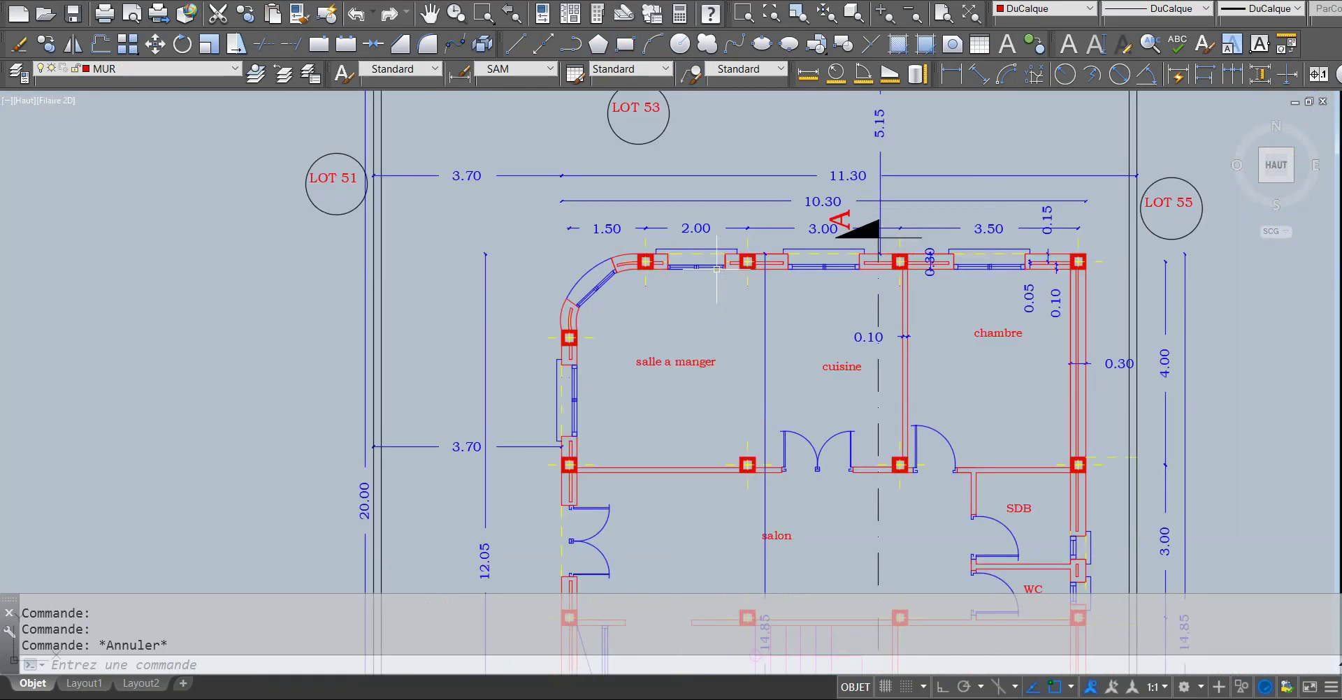
{"action": "scroll", "coordinate": [698, 301], "scroll_direction": "up", "scroll_amount": 2}
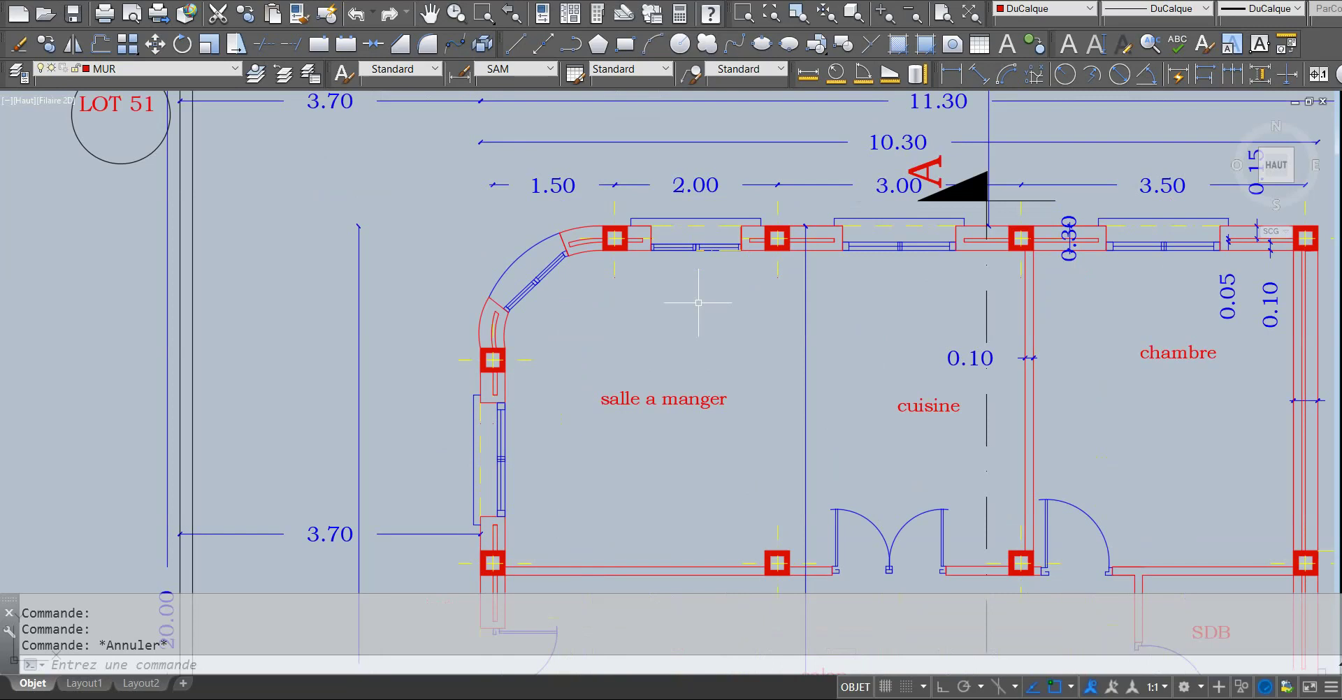
{"action": "scroll", "coordinate": [682, 260], "scroll_direction": "down", "scroll_amount": 2}
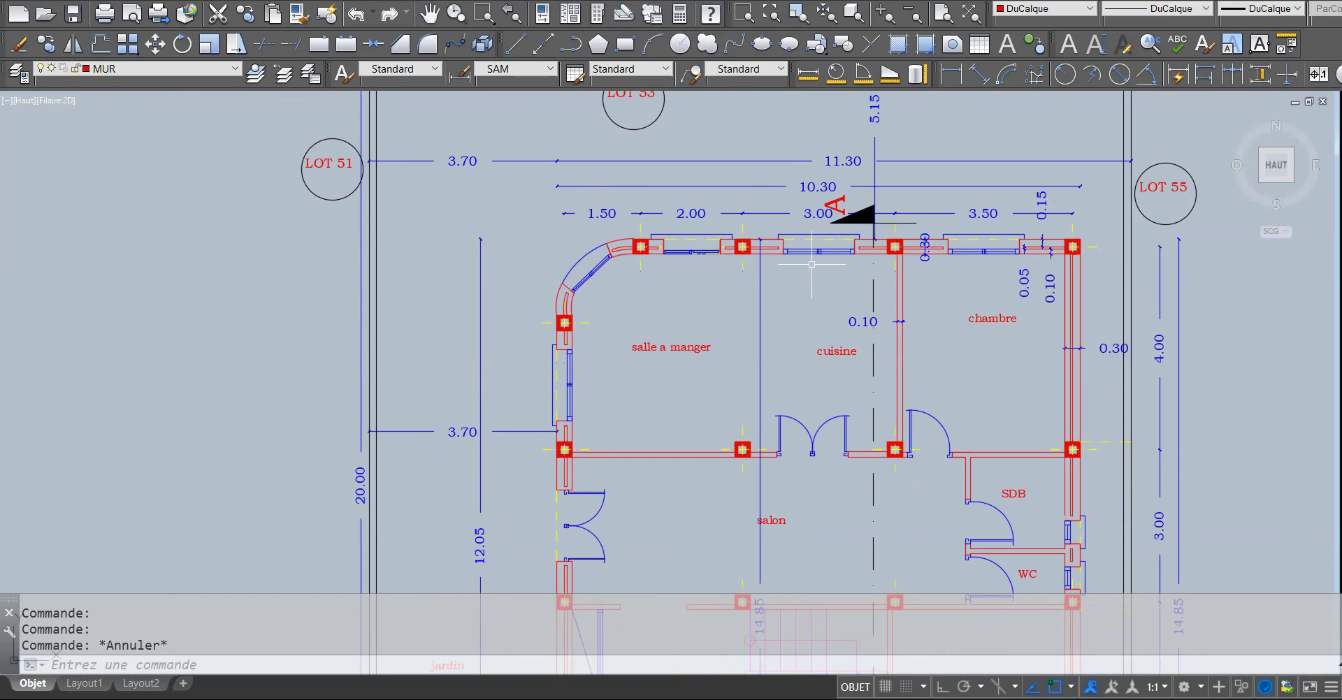
{"action": "scroll", "coordinate": [811, 264], "scroll_direction": "up", "scroll_amount": 2}
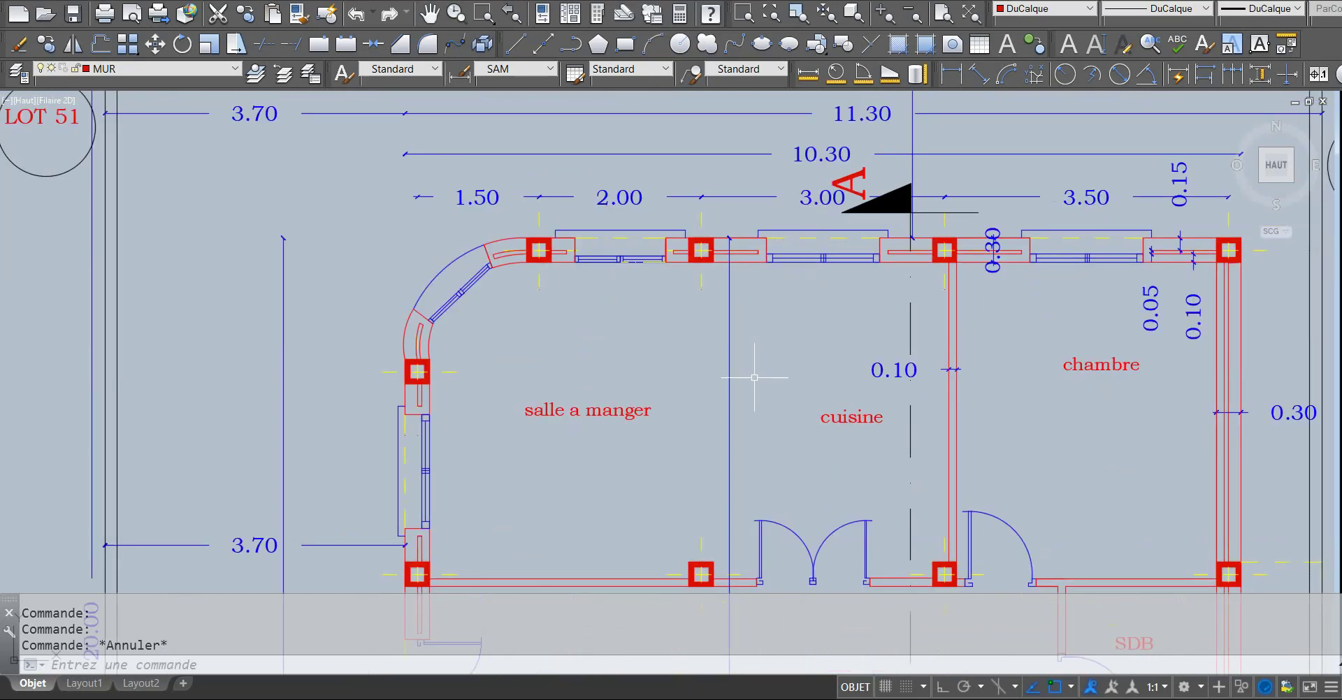
{"action": "scroll", "coordinate": [754, 378], "scroll_direction": "down", "scroll_amount": 2}
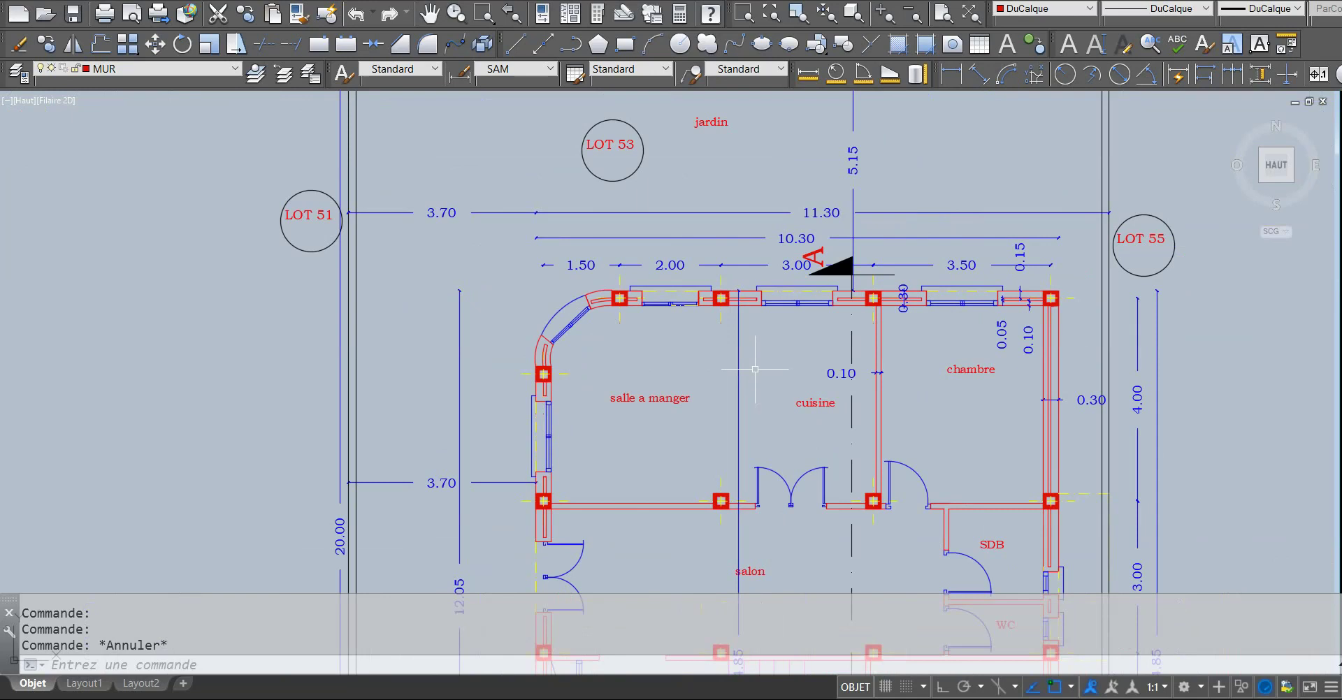
{"action": "scroll", "coordinate": [754, 369], "scroll_direction": "down", "scroll_amount": 2}
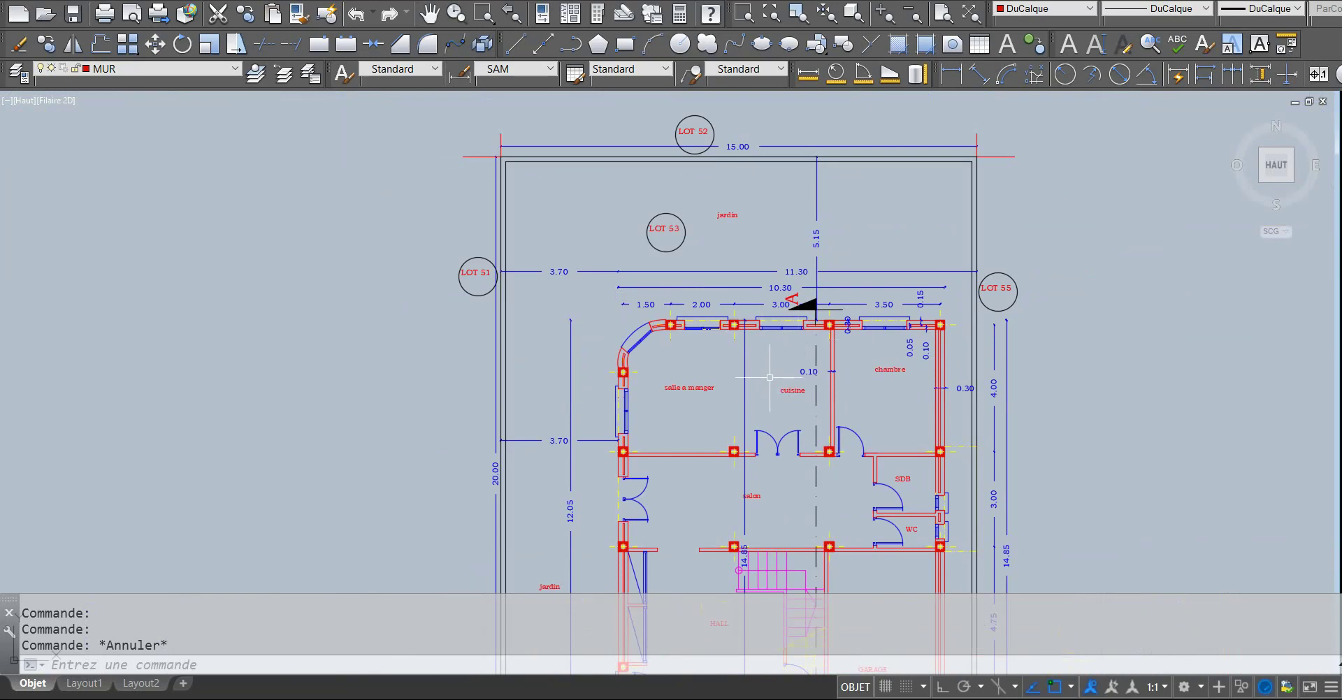
{"action": "scroll", "coordinate": [769, 377], "scroll_direction": "up", "scroll_amount": 2}
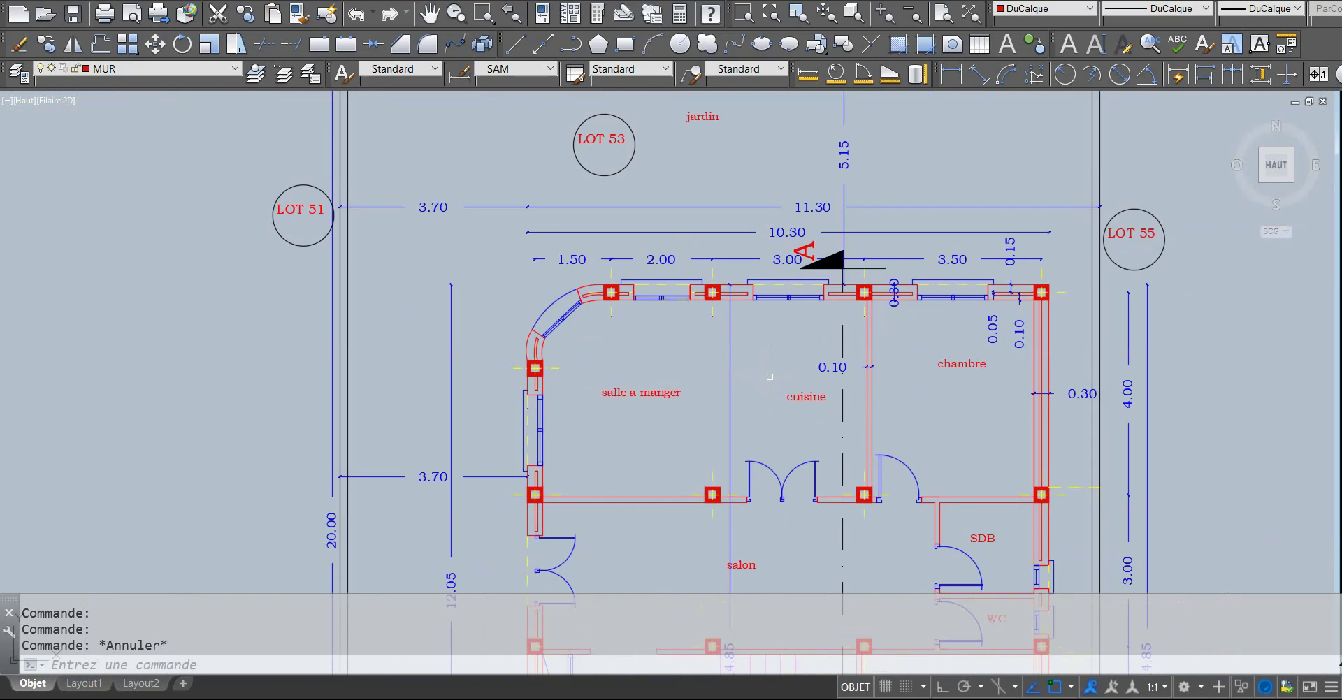
{"action": "scroll", "coordinate": [770, 378], "scroll_direction": "down", "scroll_amount": 2}
{"action": "scroll", "coordinate": [767, 379], "scroll_direction": "down", "scroll_amount": 2}
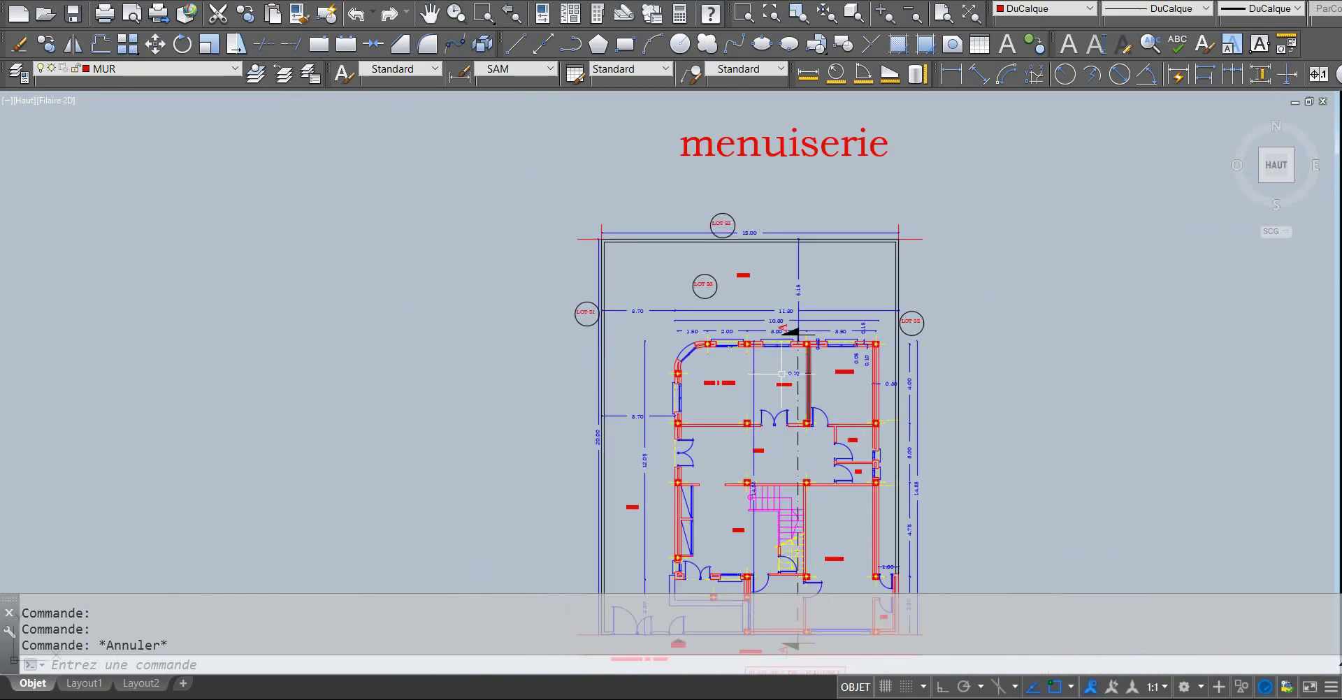
{"action": "scroll", "coordinate": [679, 407], "scroll_direction": "down", "scroll_amount": 8}
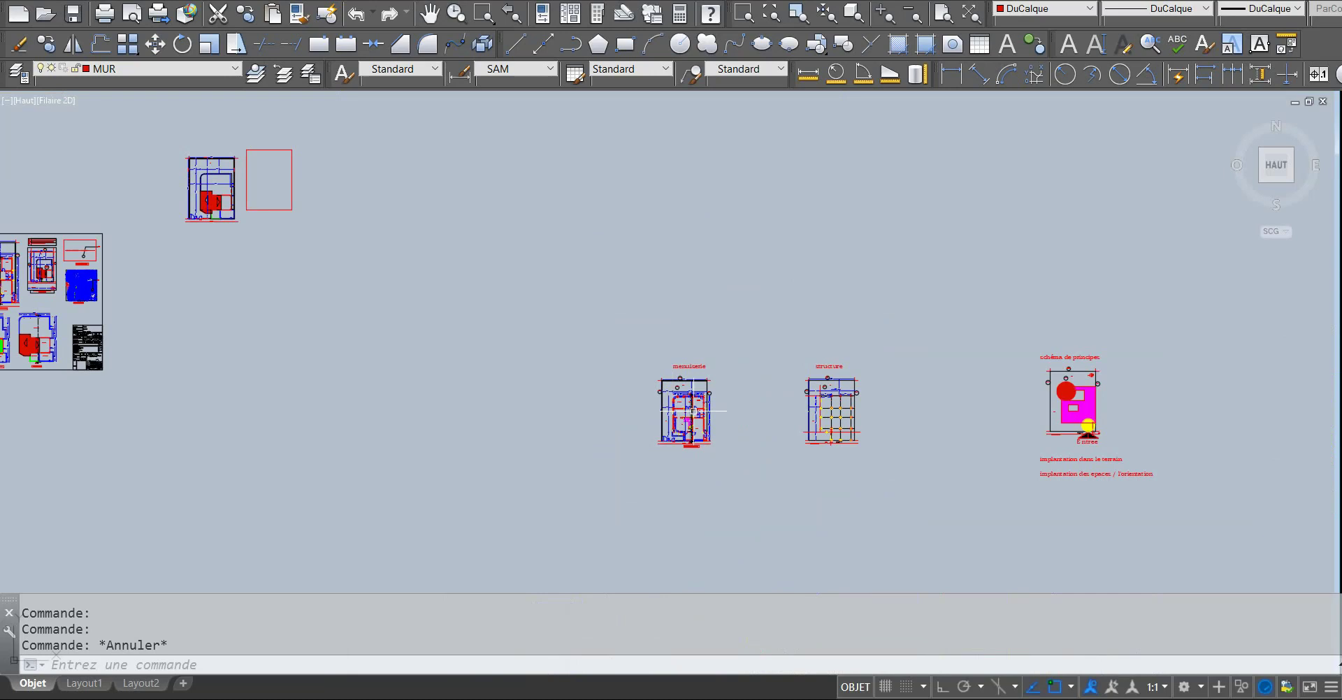
{"action": "scroll", "coordinate": [678, 406], "scroll_direction": "down", "scroll_amount": 2}
{"action": "scroll", "coordinate": [688, 410], "scroll_direction": "up", "scroll_amount": 4}
{"action": "scroll", "coordinate": [693, 411], "scroll_direction": "up", "scroll_amount": 4}
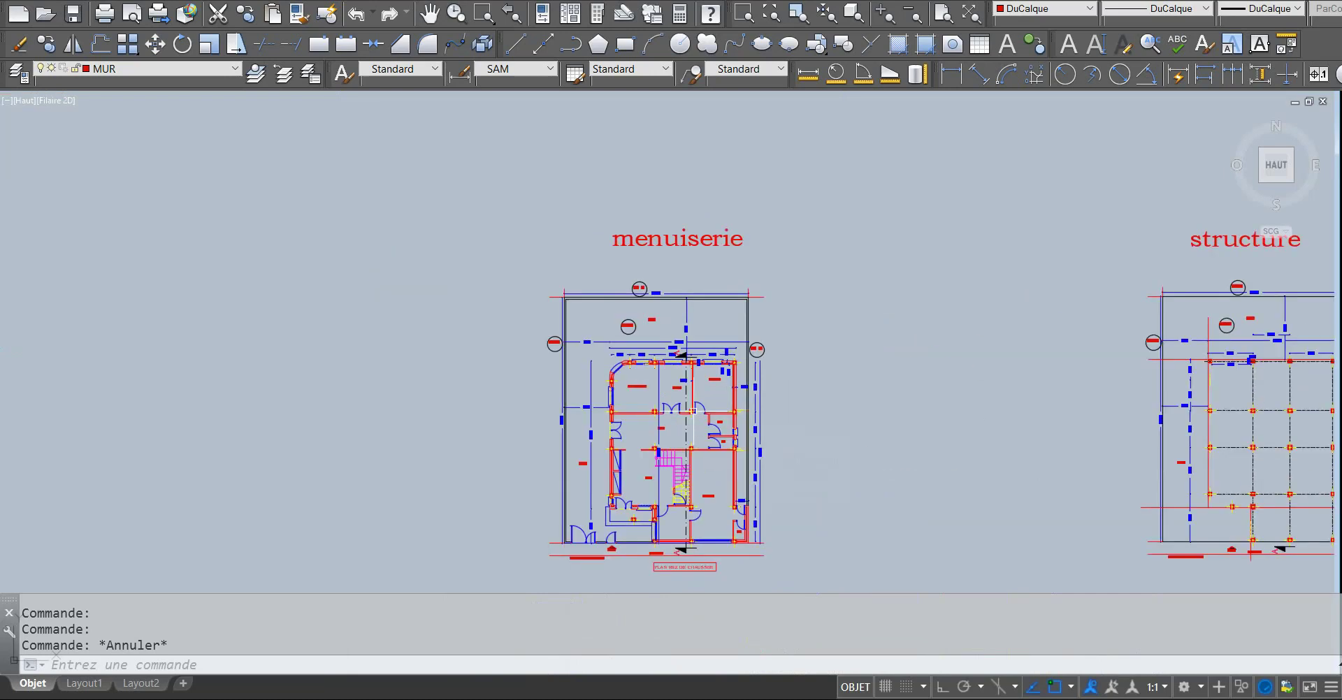
{"action": "scroll", "coordinate": [693, 489], "scroll_direction": "up", "scroll_amount": 2}
{"action": "scroll", "coordinate": [692, 511], "scroll_direction": "up", "scroll_amount": 2}
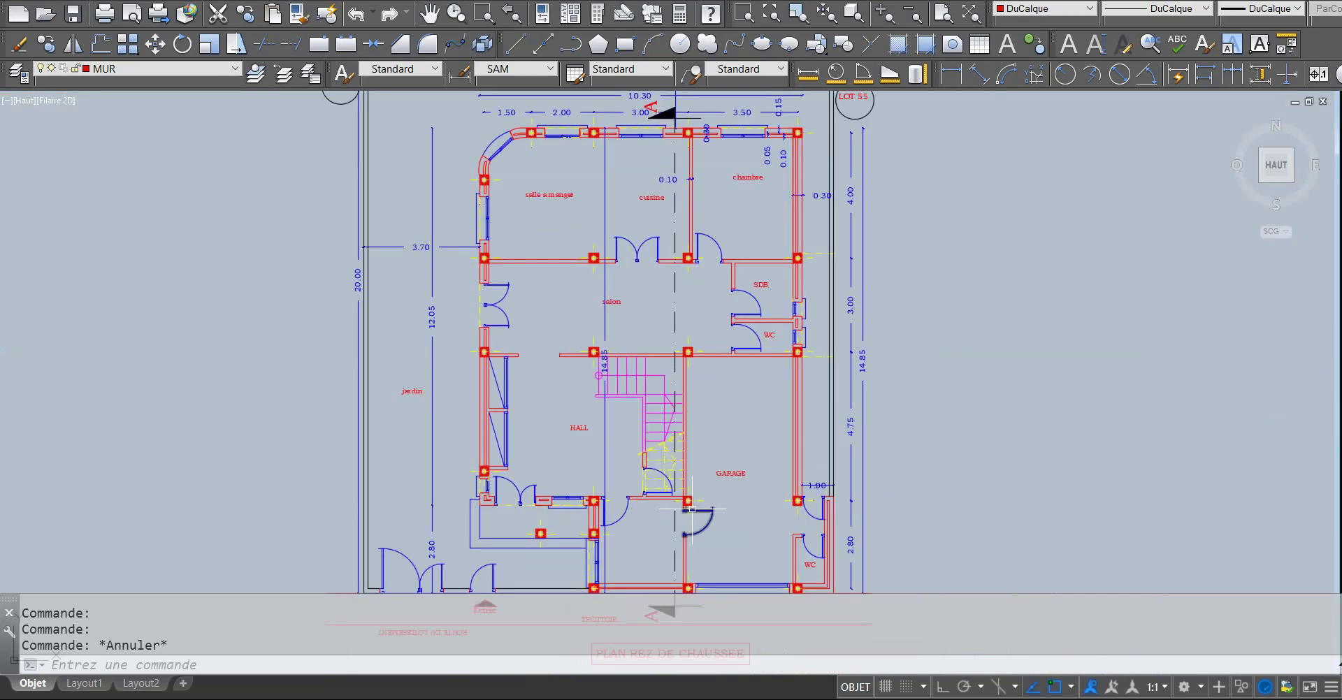
{"action": "scroll", "coordinate": [700, 509], "scroll_direction": "down", "scroll_amount": 2}
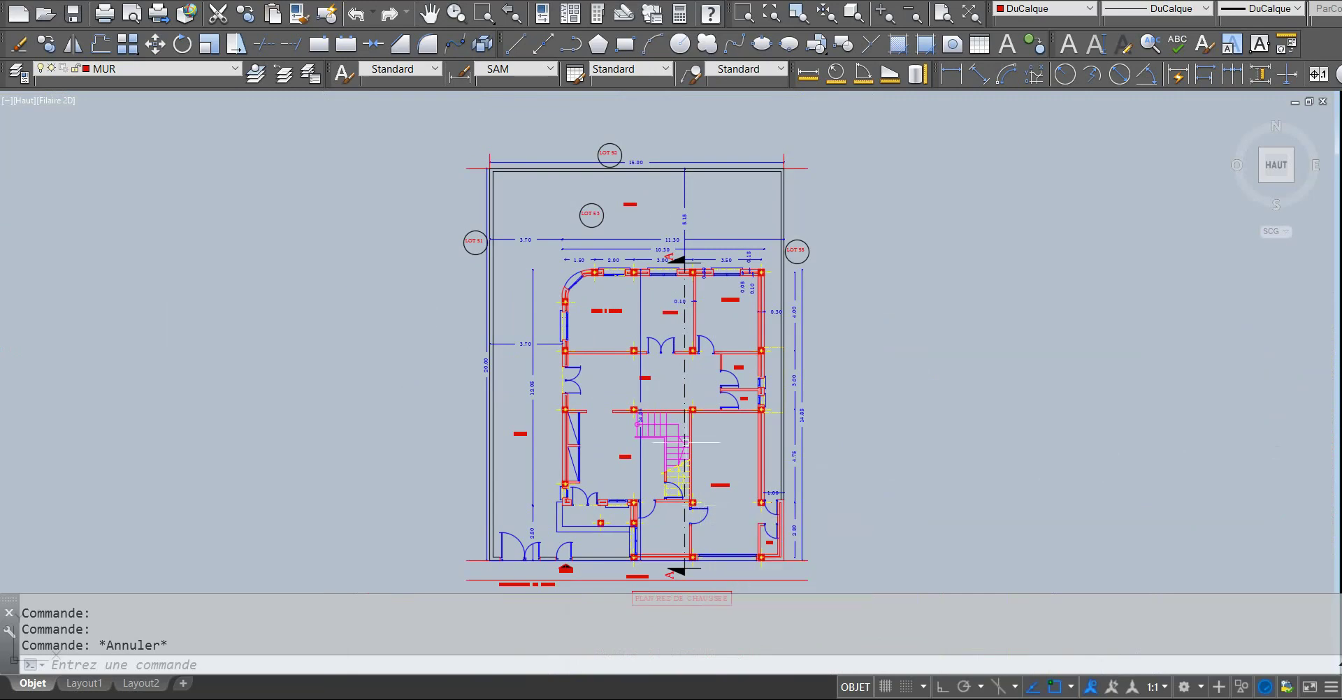
{"action": "scroll", "coordinate": [717, 238], "scroll_direction": "up", "scroll_amount": 4}
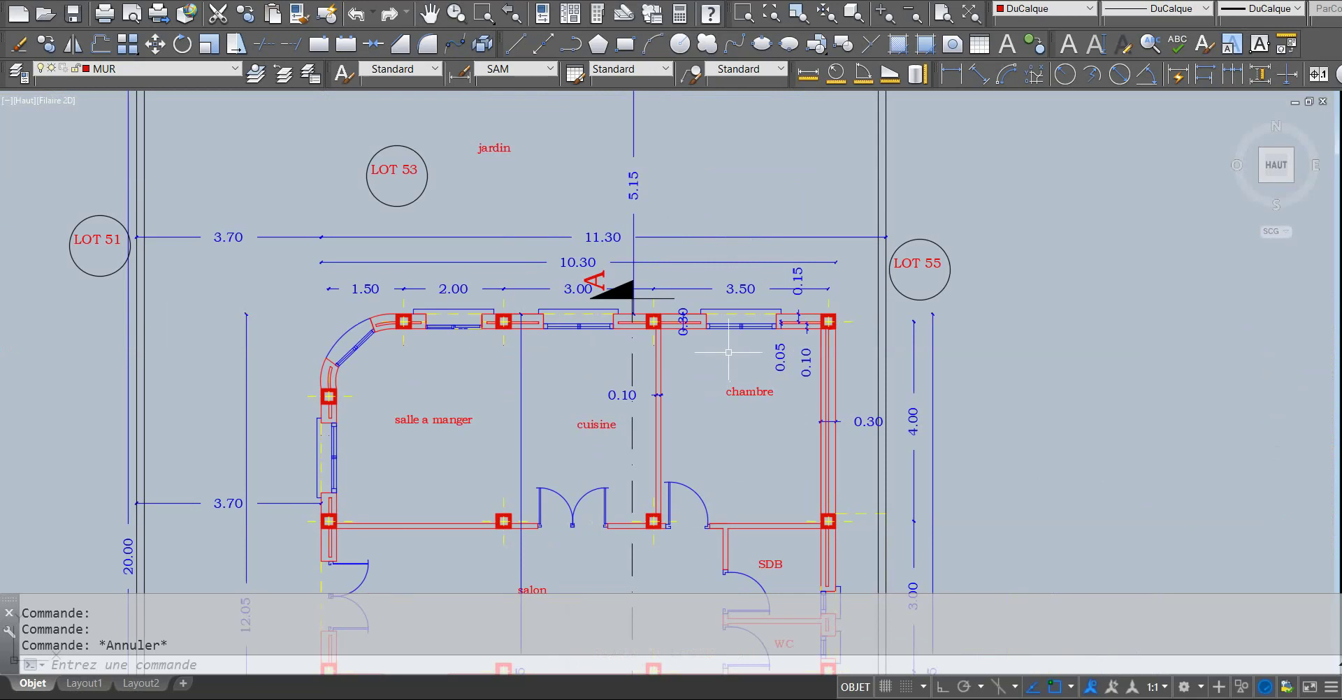
{"action": "scroll", "coordinate": [683, 340], "scroll_direction": "up", "scroll_amount": 4}
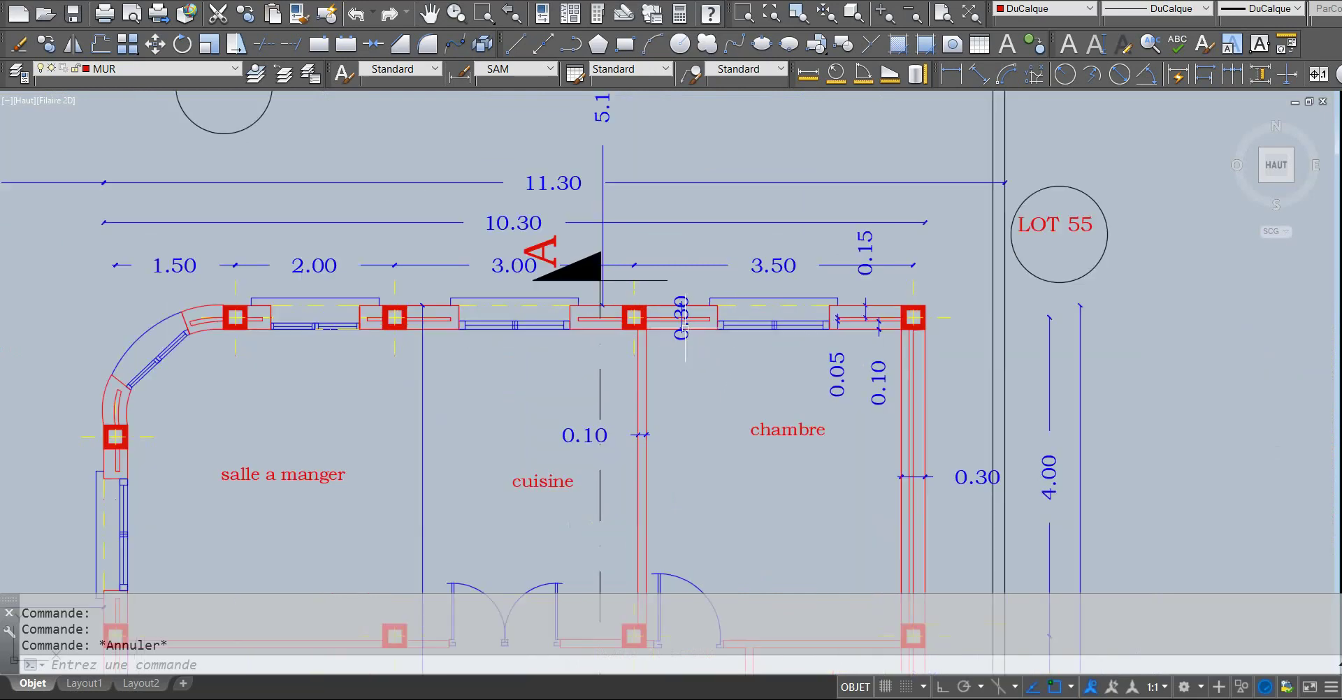
Delete the 0.30 dimension, then the 0.15, 0.05 and 0.10 dimensions on the chambre's top wall.
{"action": "left_click", "coordinate": [679, 311]}
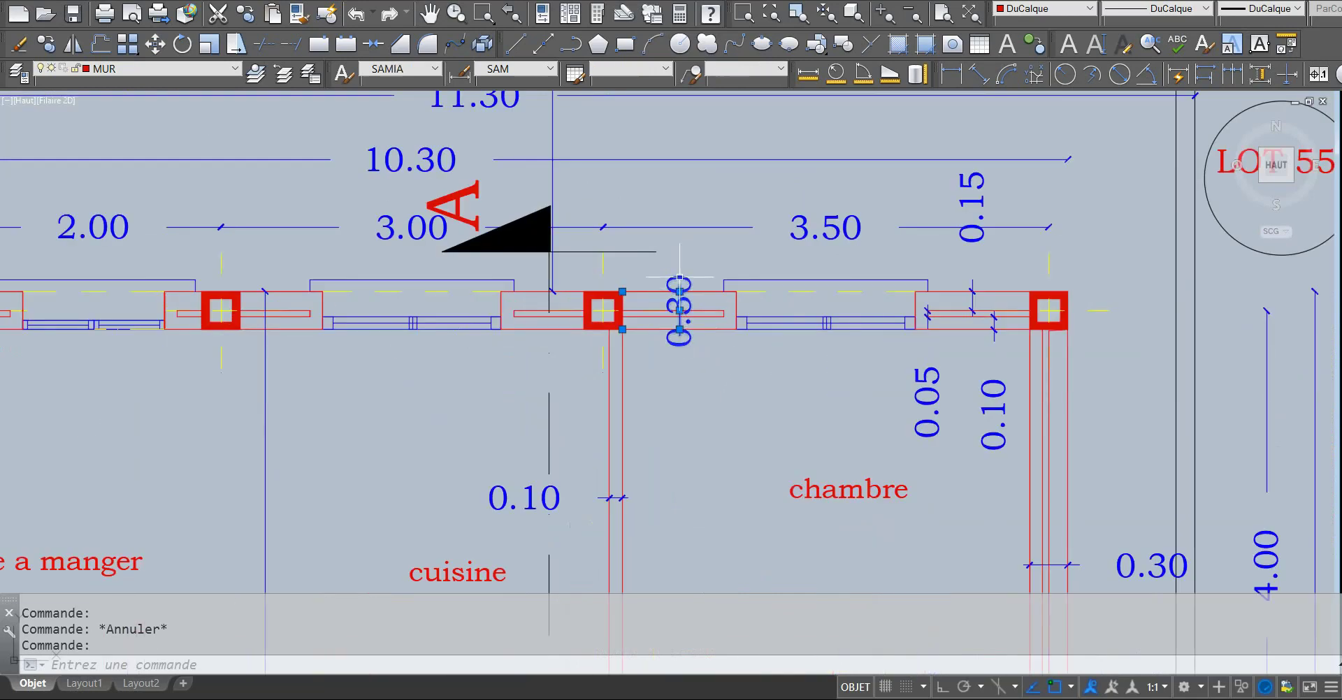
{"action": "left_click", "coordinate": [18, 46]}
{"action": "left_click", "coordinate": [999, 402]}
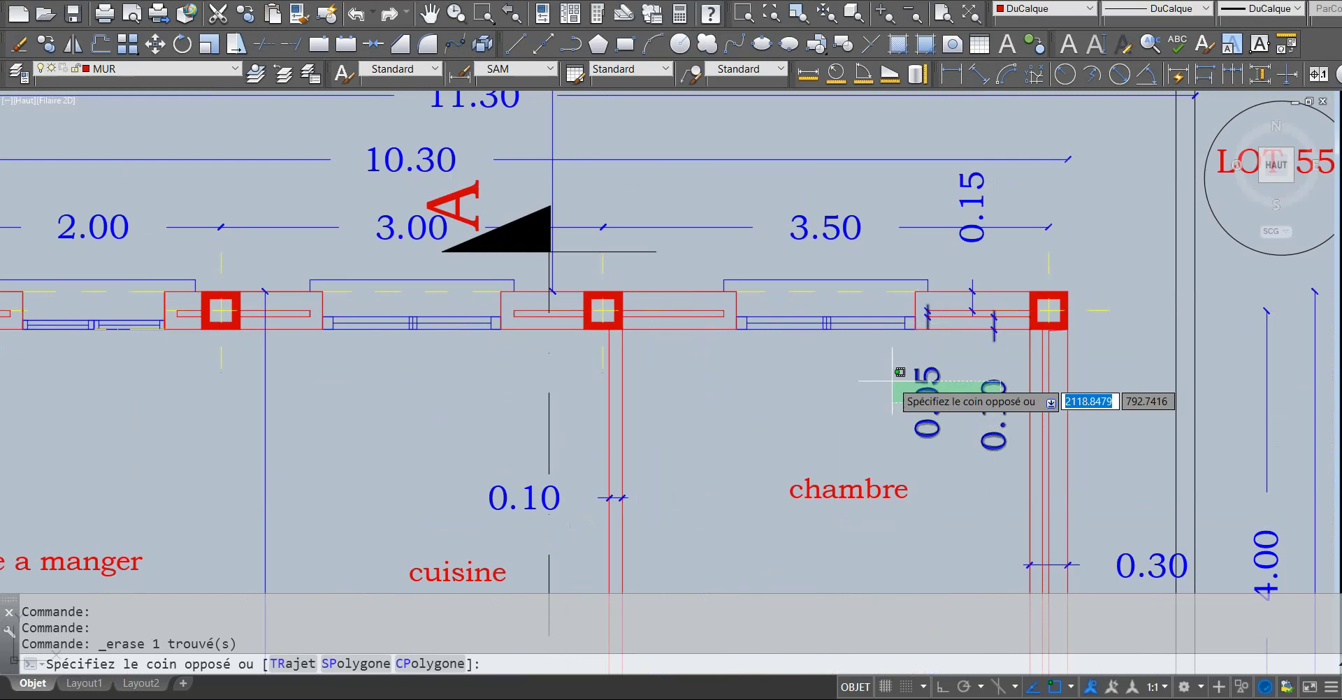
{"action": "left_click", "coordinate": [884, 360]}
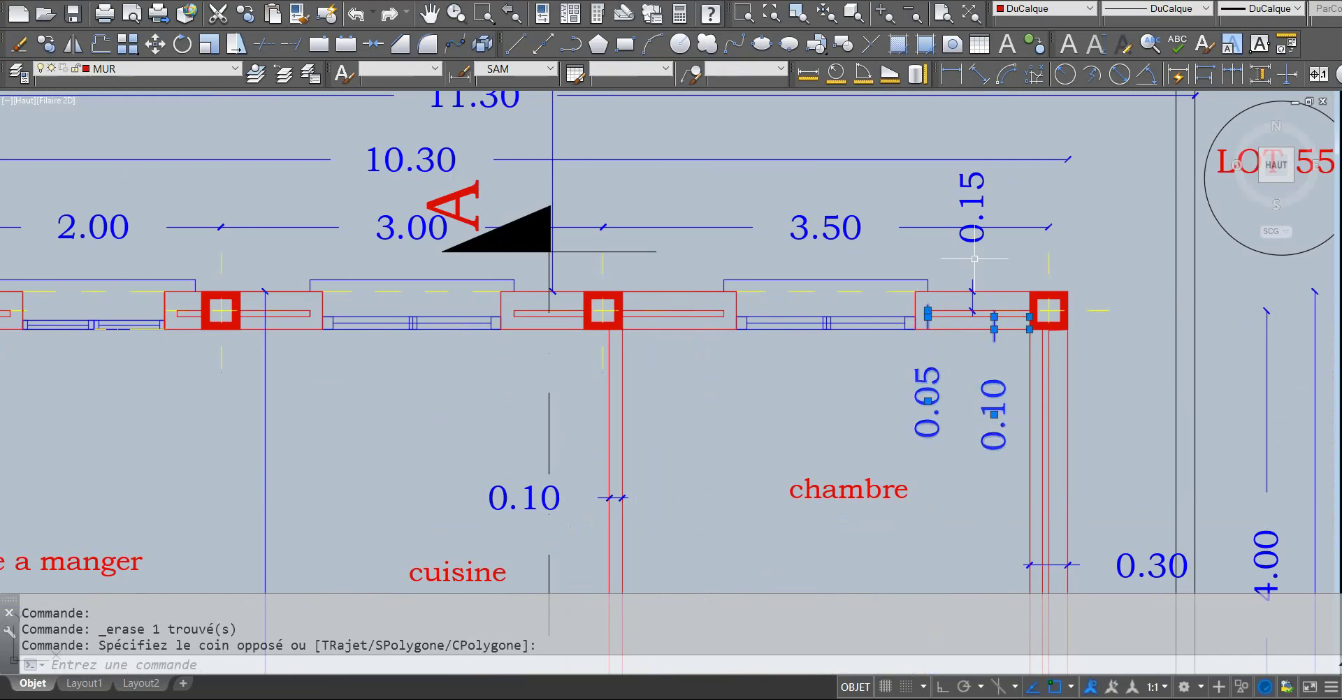
{"action": "left_click", "coordinate": [18, 46]}
{"action": "scroll", "coordinate": [739, 217], "scroll_direction": "down", "scroll_amount": 4}
{"action": "scroll", "coordinate": [844, 288], "scroll_direction": "up", "scroll_amount": 2}
{"action": "scroll", "coordinate": [843, 287], "scroll_direction": "up", "scroll_amount": 2}
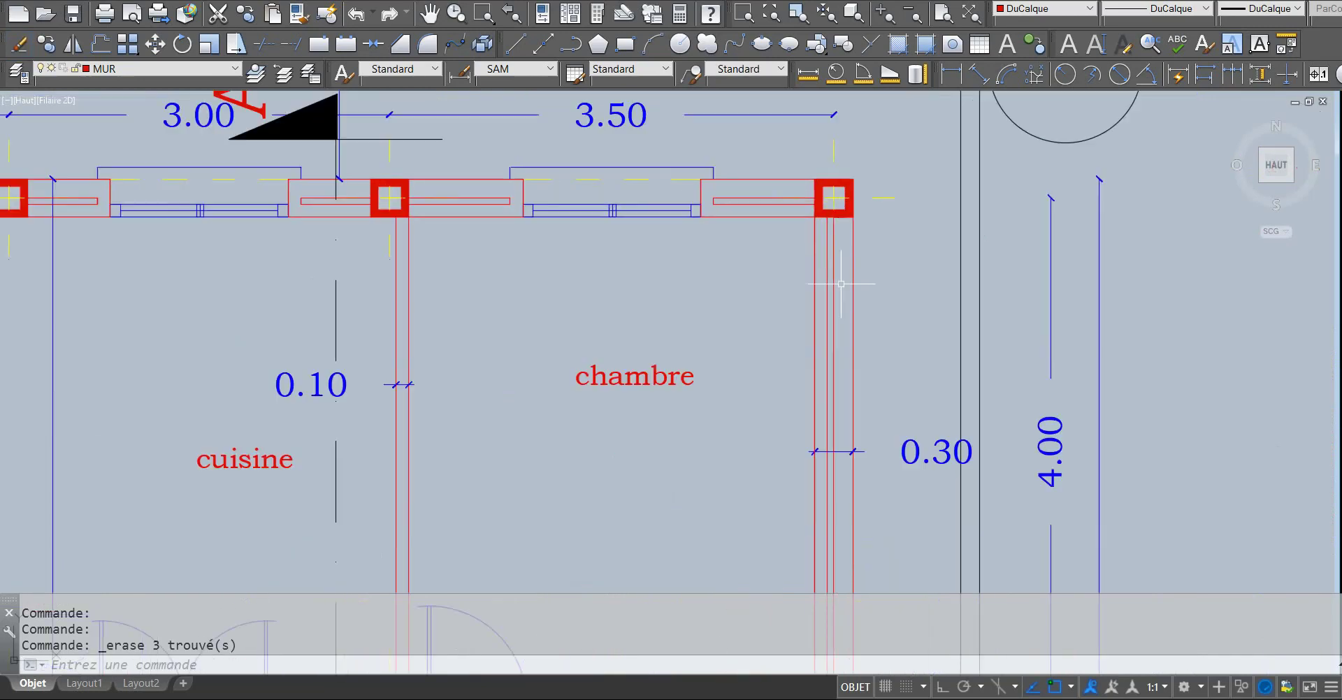
{"action": "scroll", "coordinate": [843, 287], "scroll_direction": "down", "scroll_amount": 2}
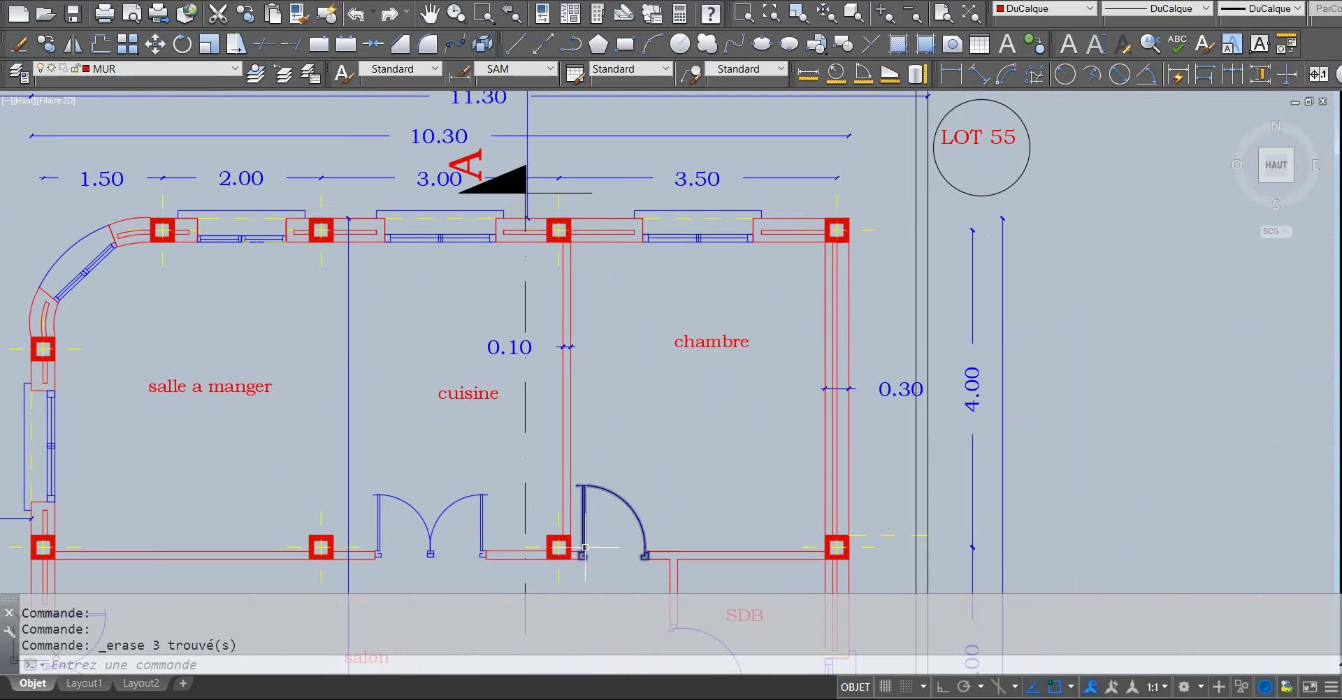
Delete the chambre window's frame line and remaining window parts from the top wall.
{"action": "left_click", "coordinate": [584, 548]}
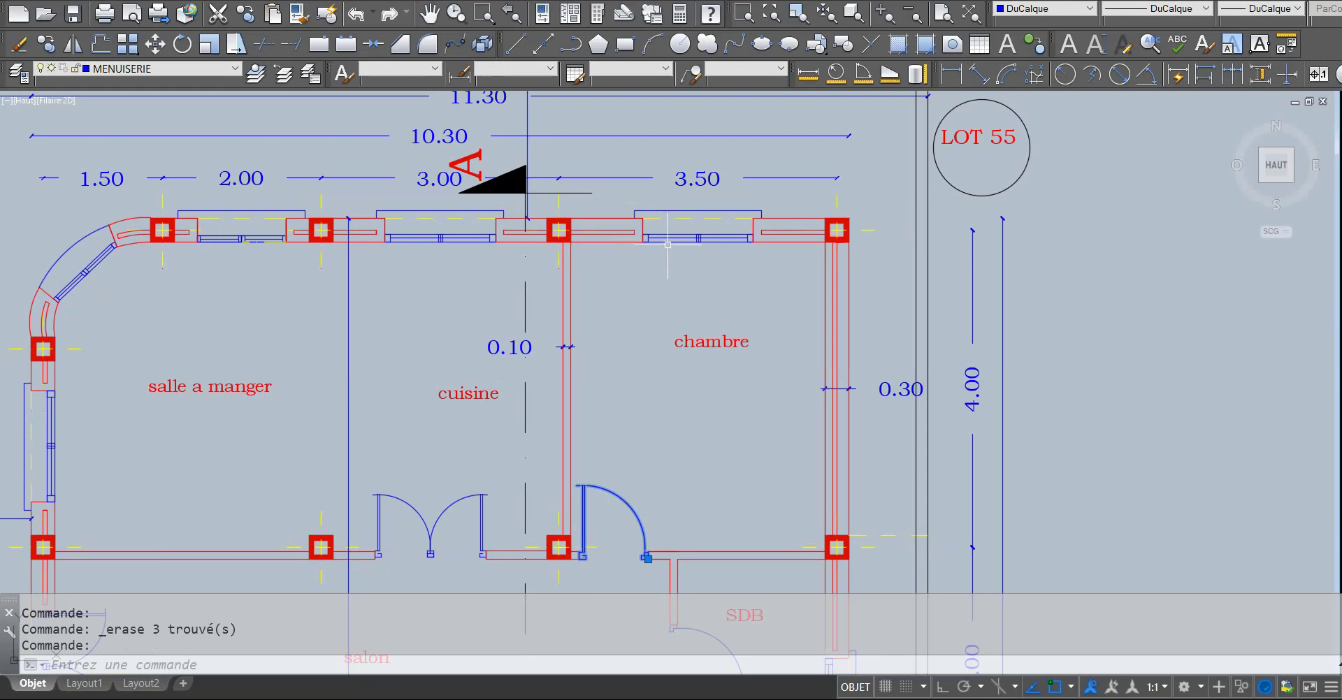
{"action": "key", "text": "Escape"}
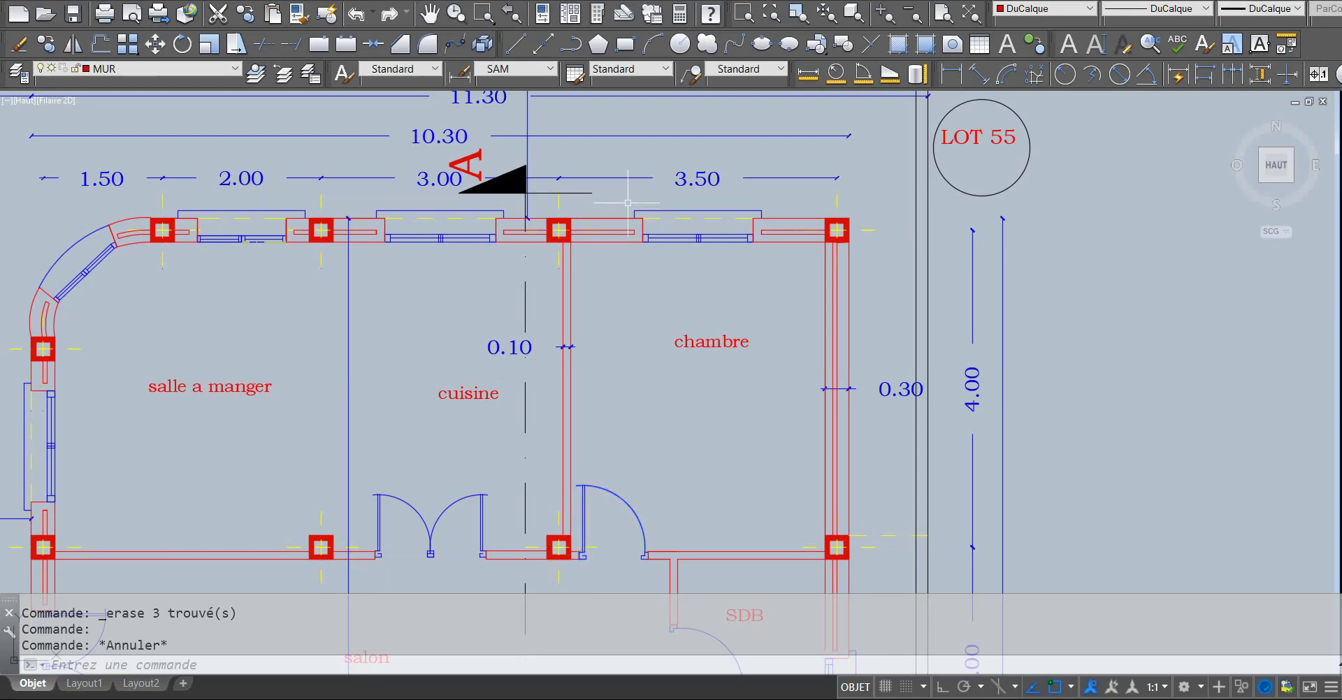
{"action": "left_click", "coordinate": [731, 204]}
{"action": "left_click", "coordinate": [627, 217]}
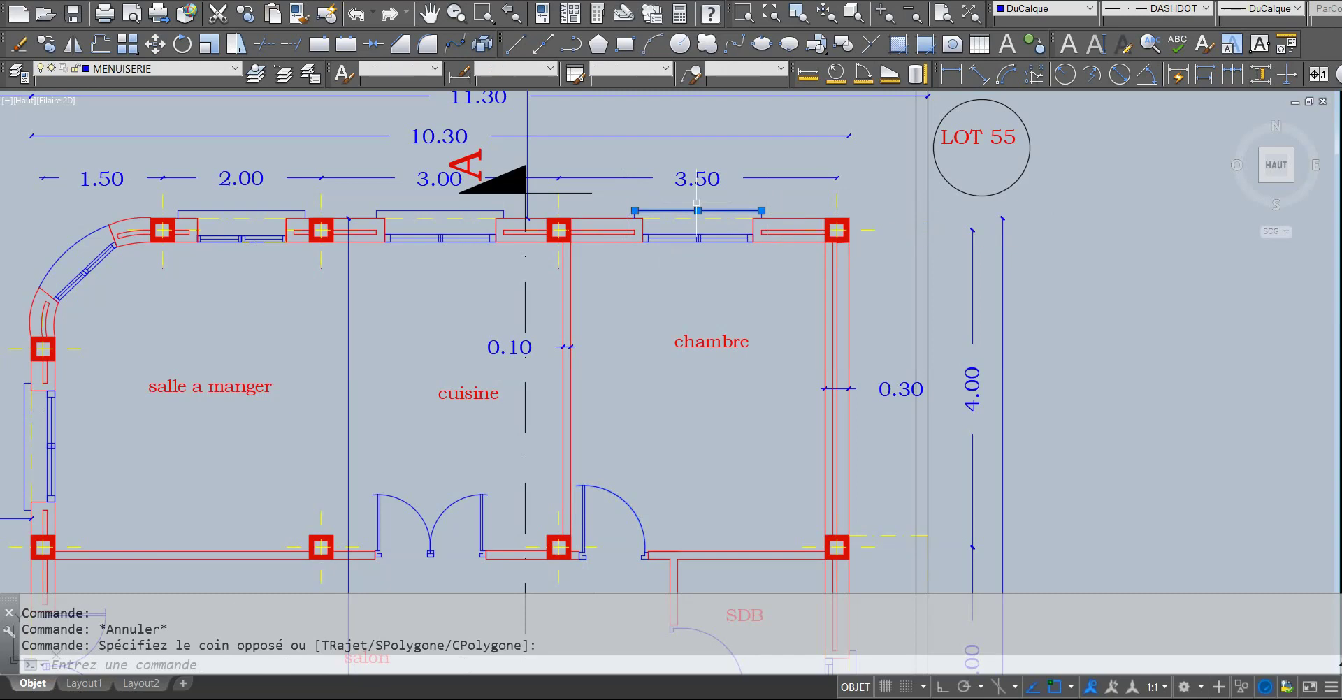
{"action": "left_click", "coordinate": [19, 44]}
{"action": "scroll", "coordinate": [643, 238], "scroll_direction": "up", "scroll_amount": 2}
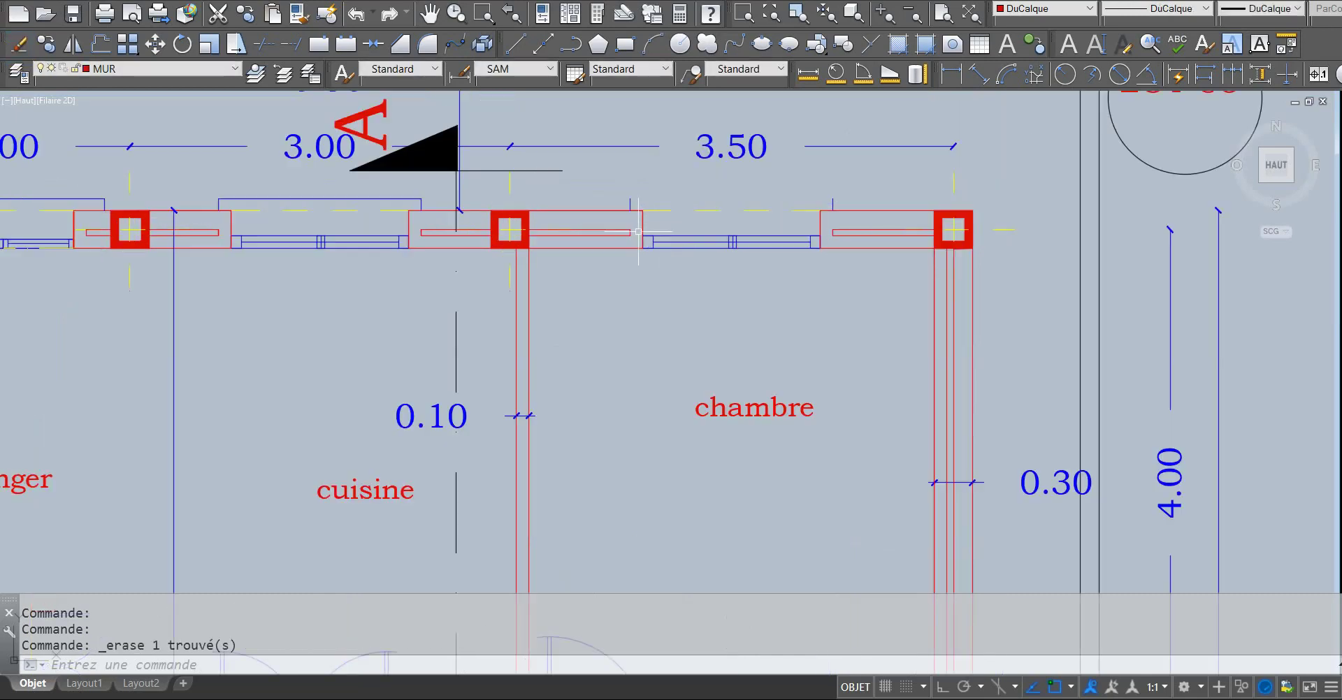
{"action": "left_click", "coordinate": [638, 231]}
{"action": "left_click", "coordinate": [823, 253]}
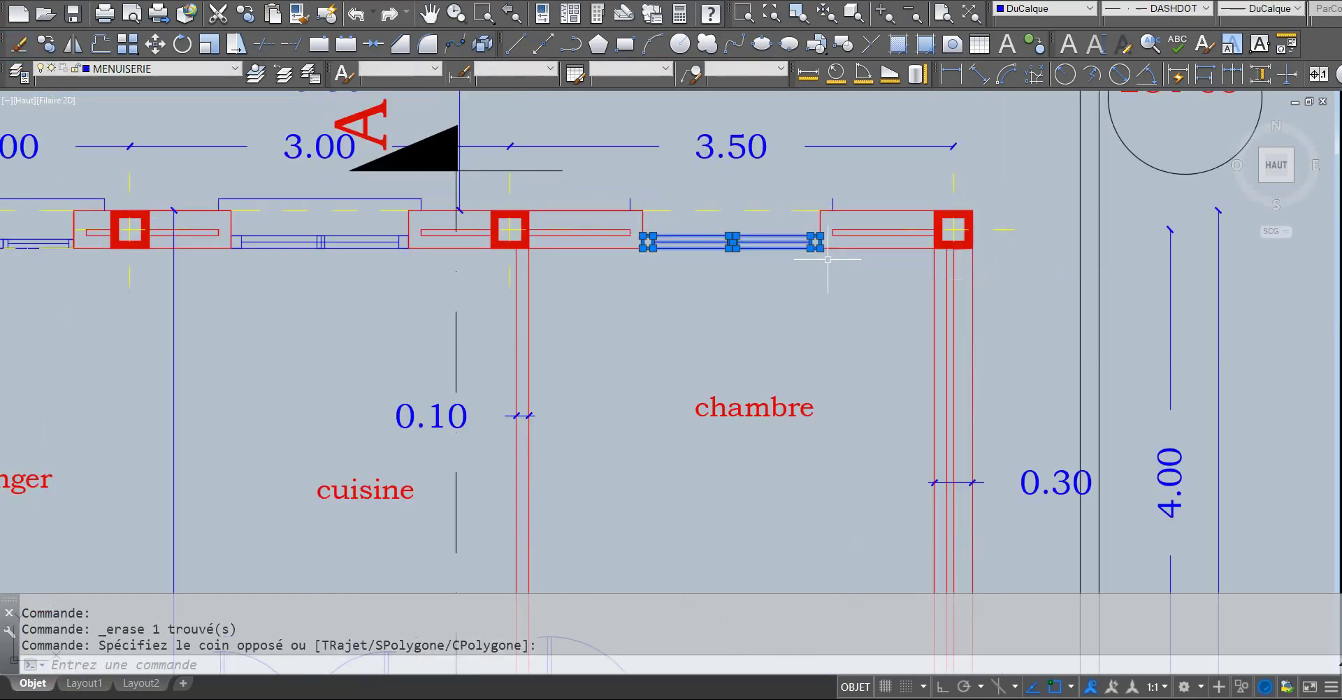
{"action": "left_click", "coordinate": [8, 39]}
{"action": "scroll", "coordinate": [708, 208], "scroll_direction": "down", "scroll_amount": 2}
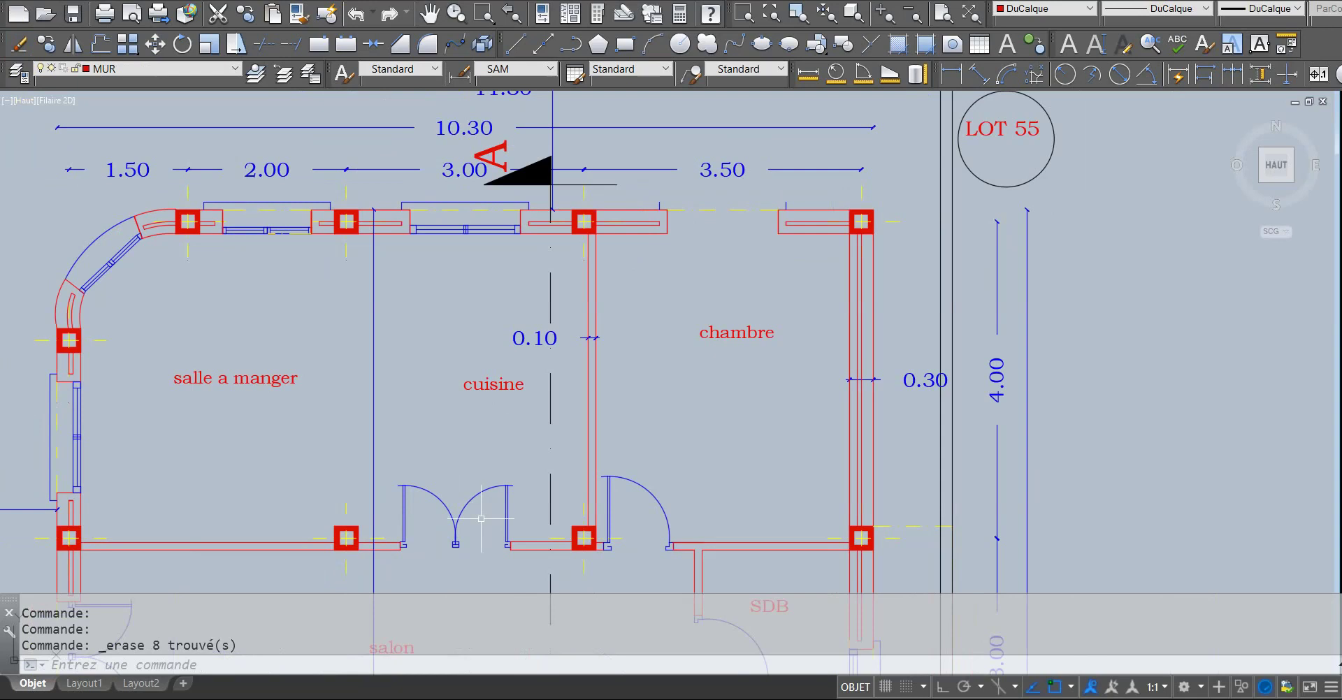
{"action": "left_click", "coordinate": [428, 487]}
Attempt a horizontal mirror of the cuisine double door, then cancel and restart MIRROR.
{"action": "left_click", "coordinate": [72, 44]}
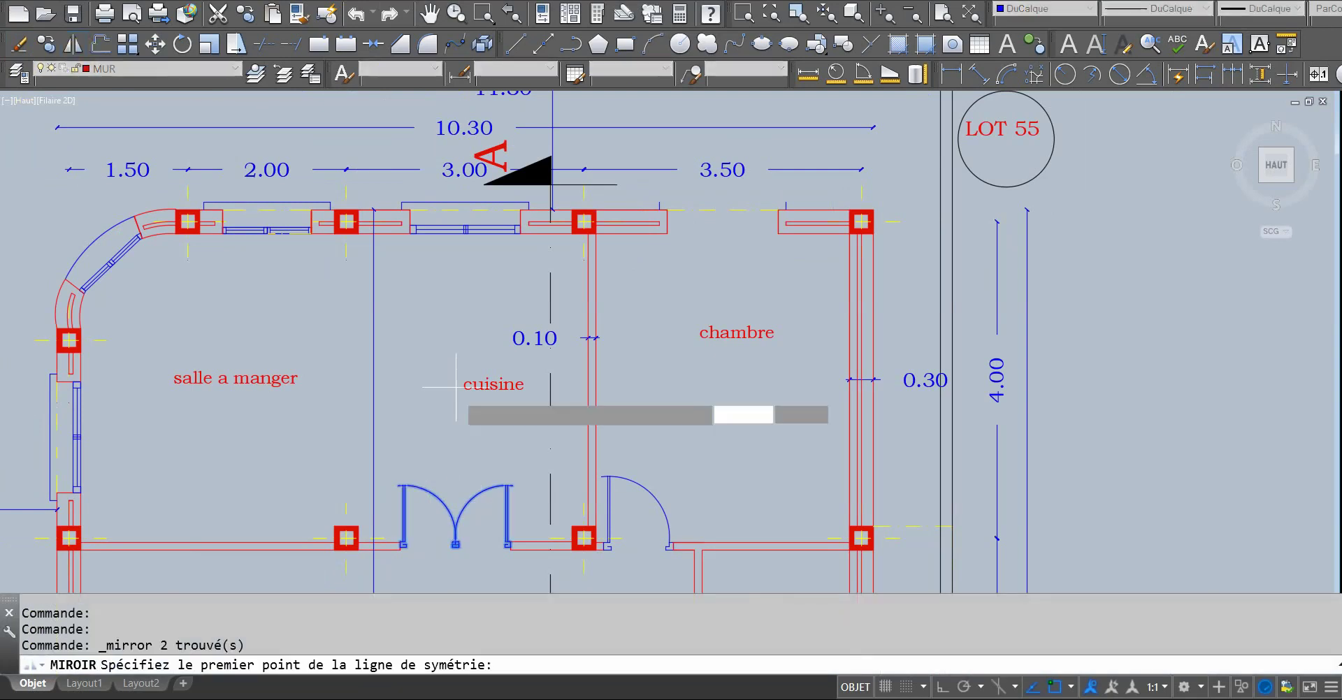
{"action": "left_click", "coordinate": [362, 460]}
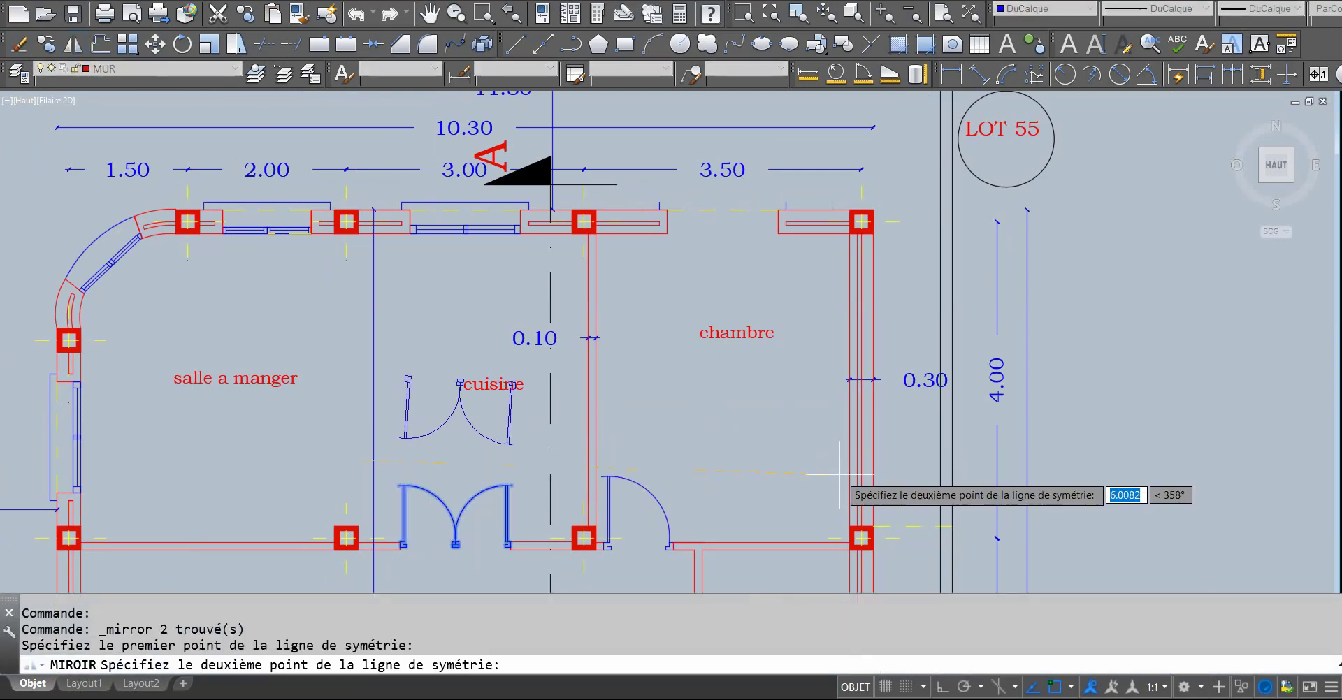
{"action": "left_click", "coordinate": [847, 464]}
{"action": "key", "text": "Escape"}
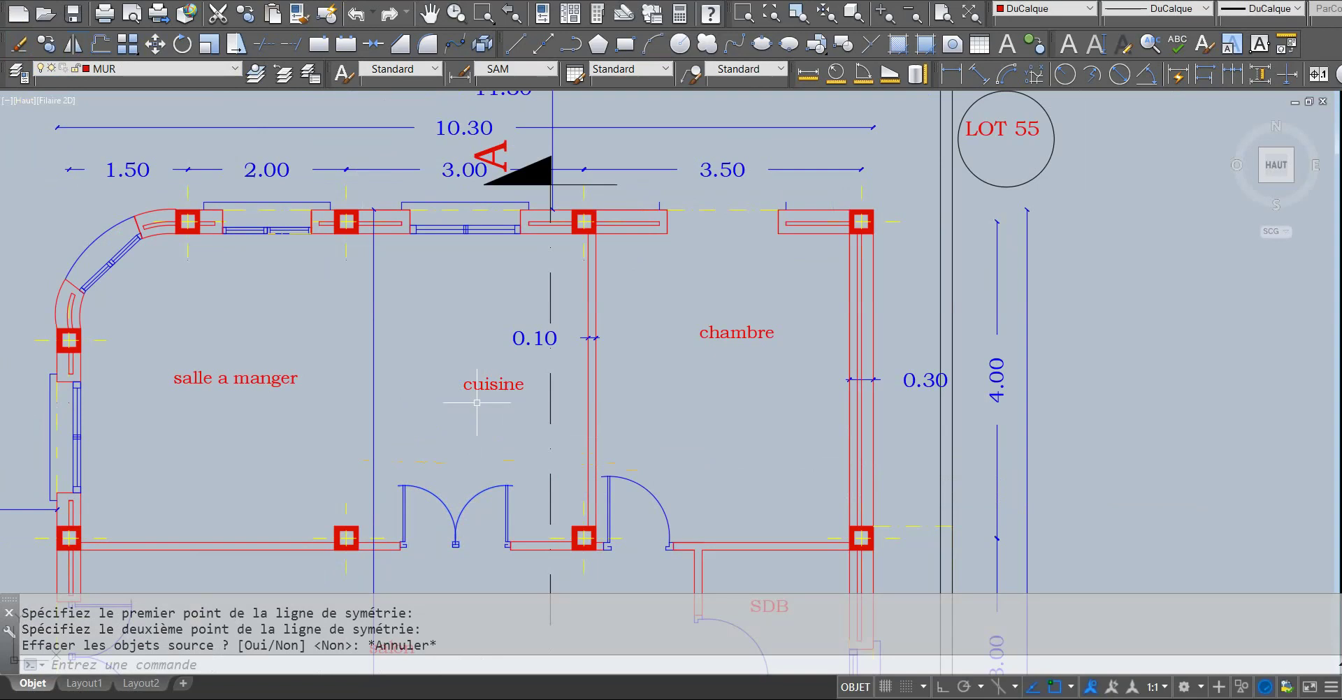
{"action": "key", "text": "Return"}
Mirror both door leaves about a horizontal line, answering N to keep the originals.
{"action": "left_click", "coordinate": [489, 520]}
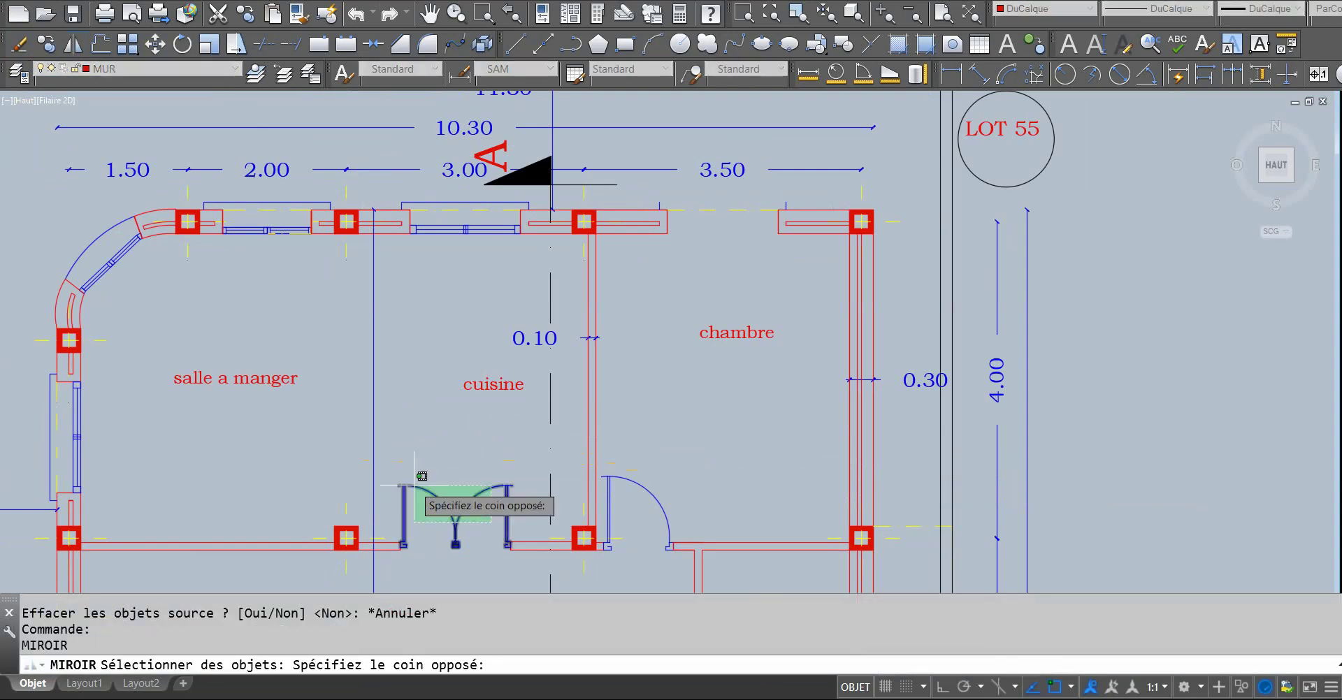
{"action": "left_click", "coordinate": [381, 453]}
{"action": "key", "text": "Return"}
{"action": "left_click", "coordinate": [406, 461]}
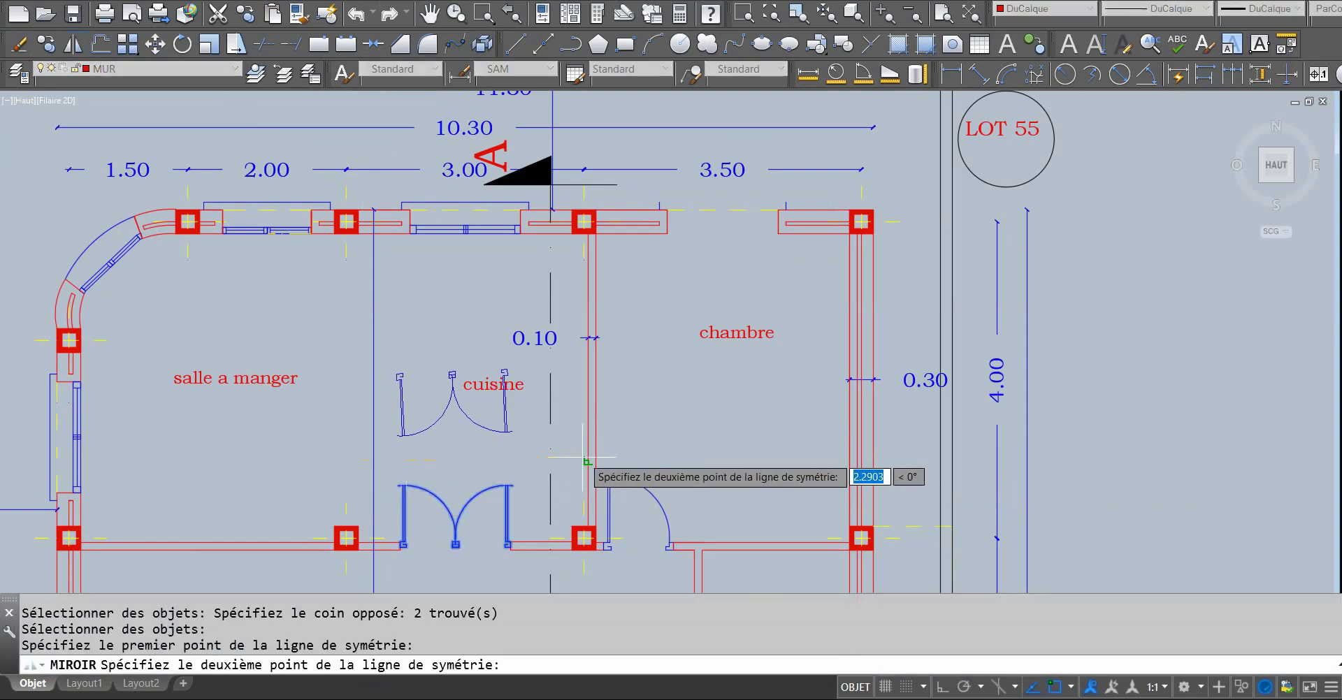
{"action": "left_click", "coordinate": [587, 462]}
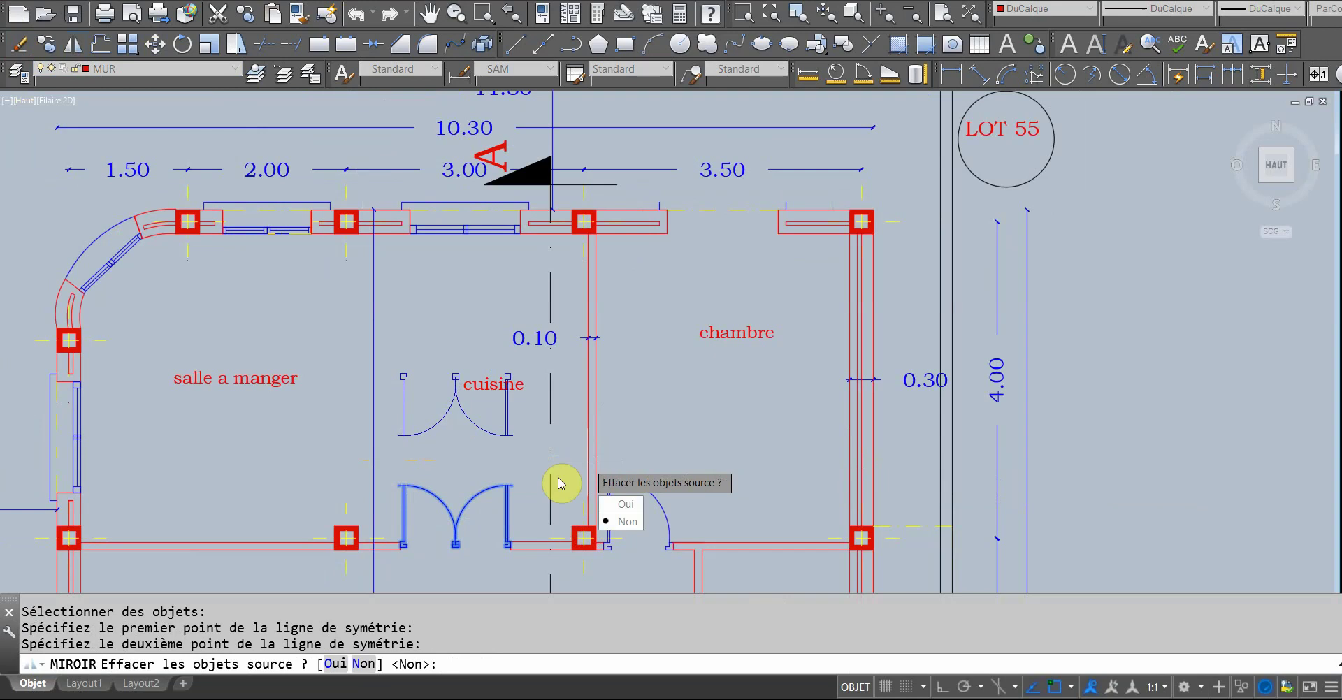
{"action": "left_click", "coordinate": [618, 521]}
{"action": "type", "text": "N"}
{"action": "key", "text": "Return"}
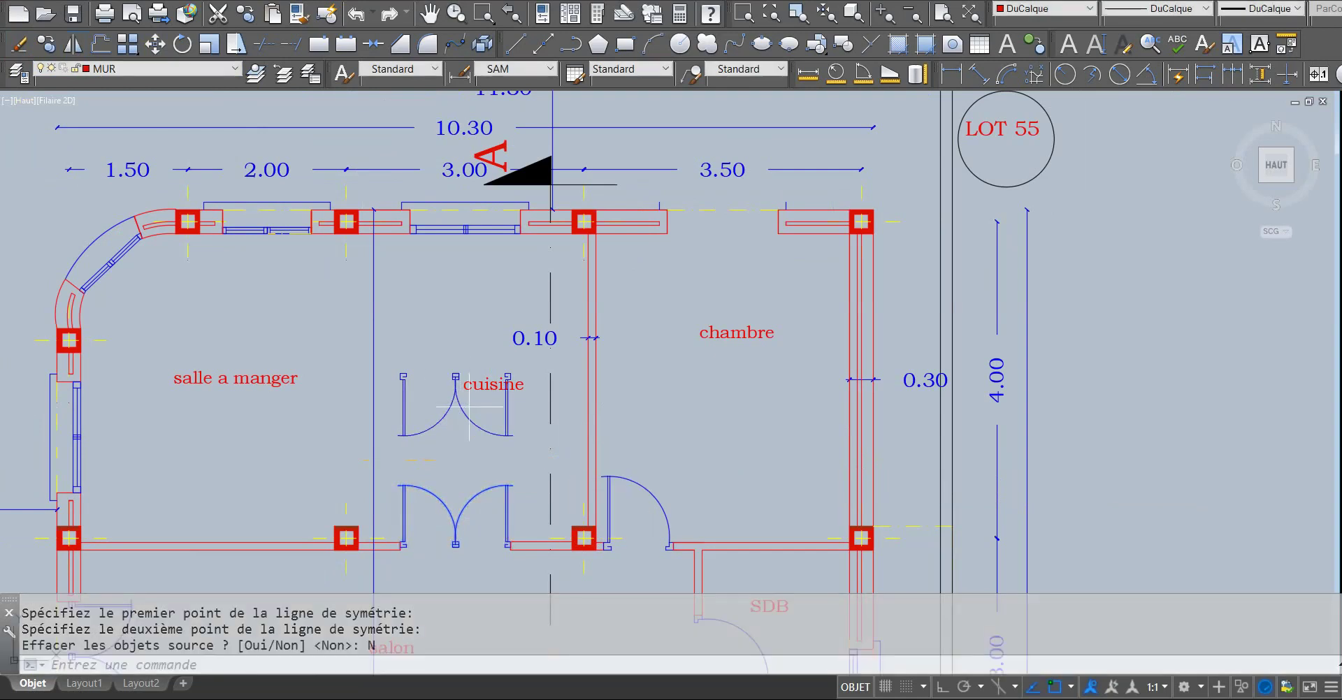
Move the copied double door from the cuisine into the chambre's top-wall opening.
{"action": "left_click_drag", "start_coordinate": [469, 407], "coordinate": [395, 367]}
{"action": "left_click", "coordinate": [154, 44]}
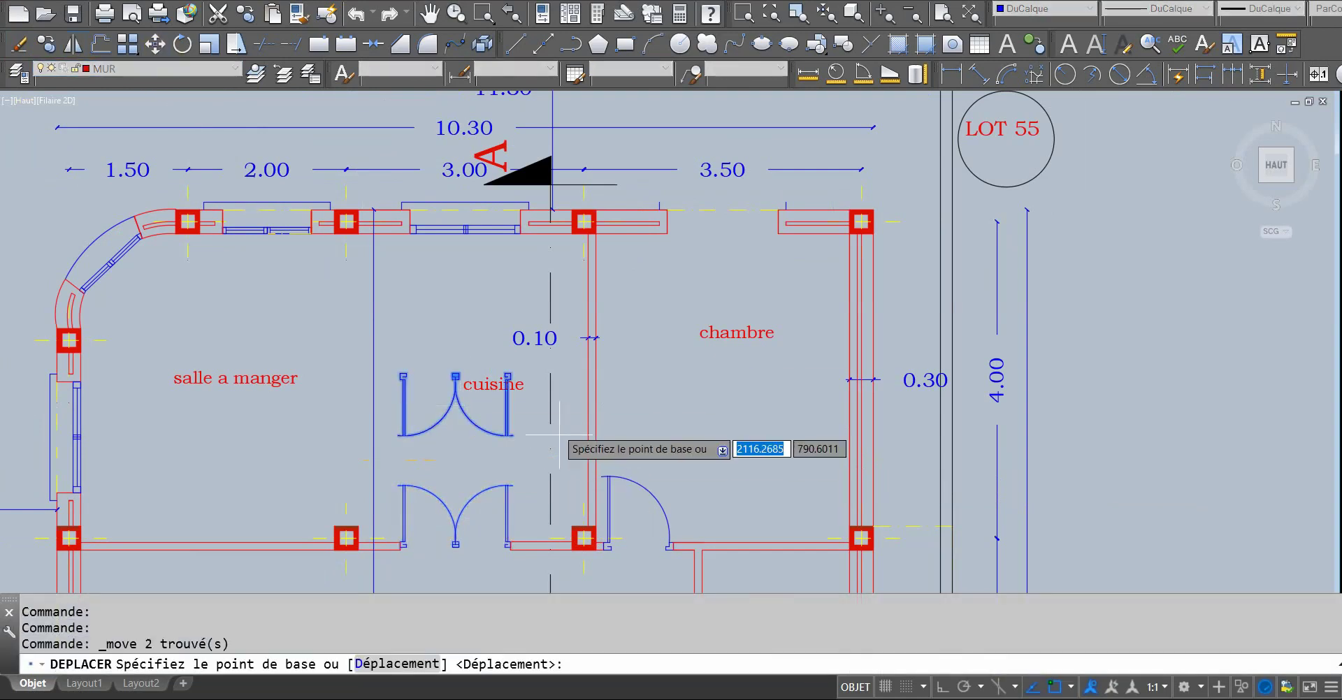
{"action": "left_click", "coordinate": [509, 375]}
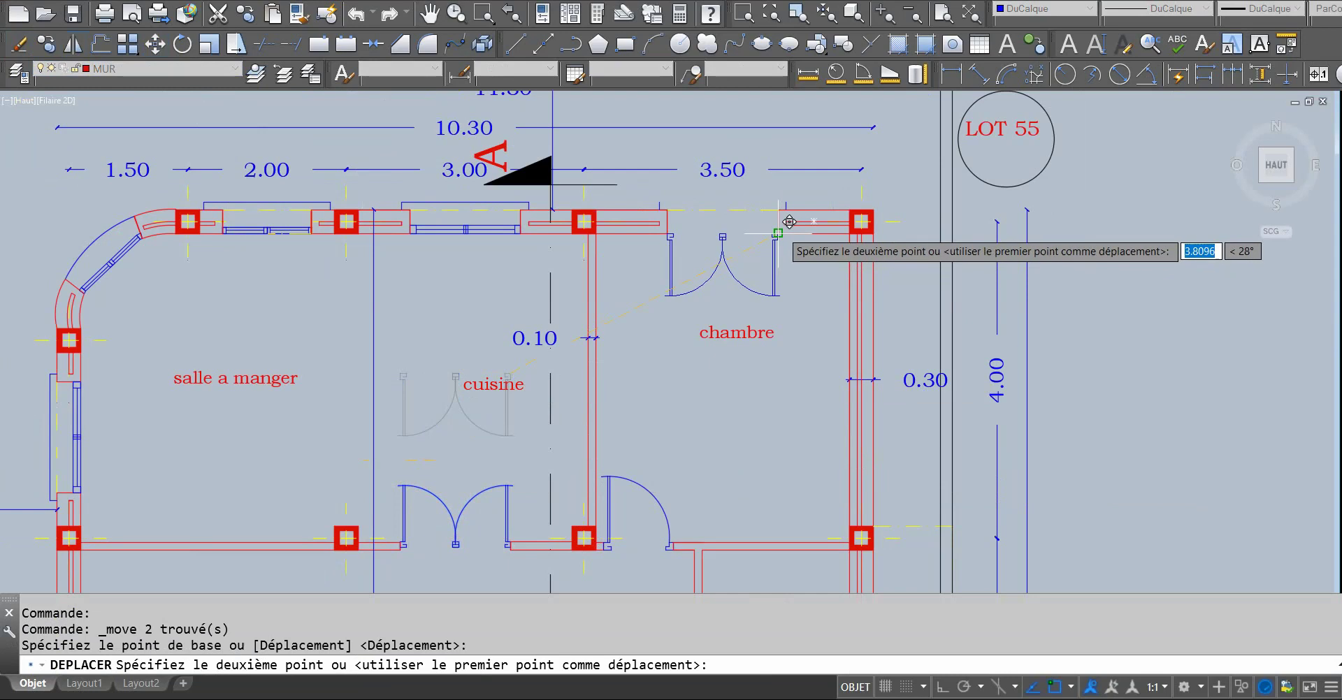
{"action": "left_click", "coordinate": [778, 233]}
Reselect the moved double door and shift it flush with the wall opening.
{"action": "left_click", "coordinate": [662, 210]}
{"action": "left_click", "coordinate": [978, 297]}
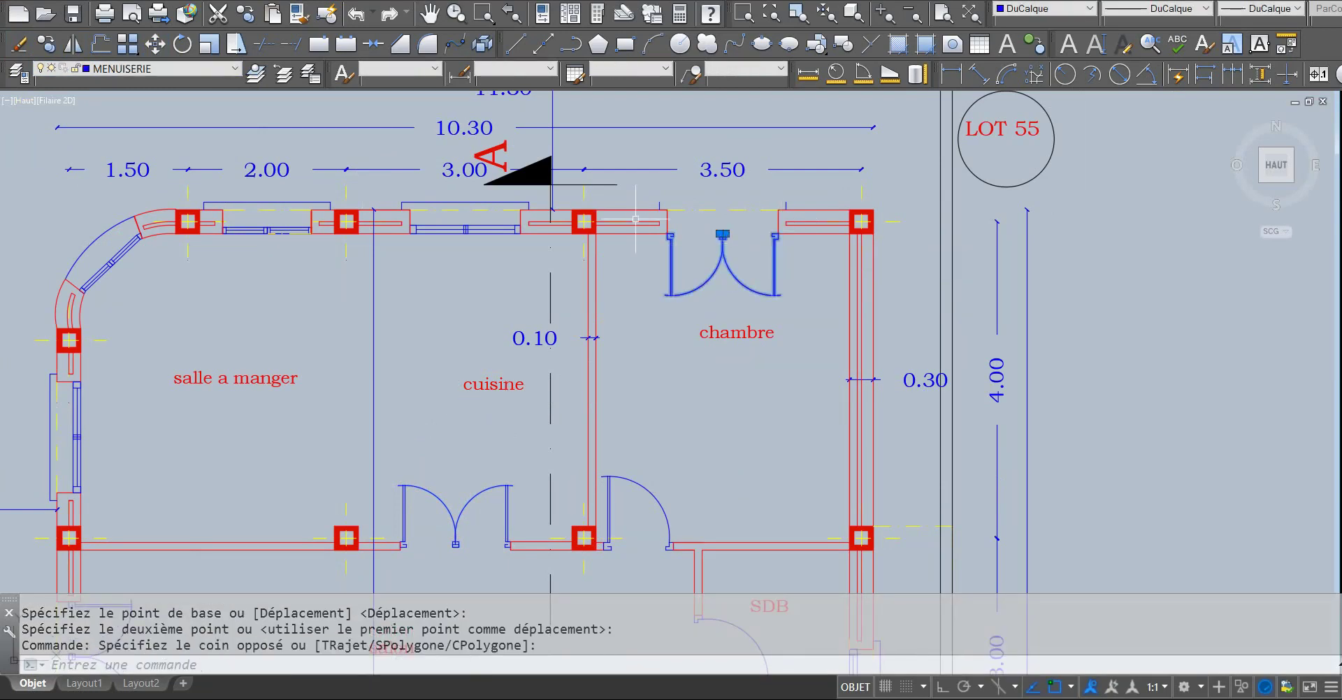
{"action": "left_click", "coordinate": [155, 44]}
{"action": "scroll", "coordinate": [784, 237], "scroll_direction": "up", "scroll_amount": 6}
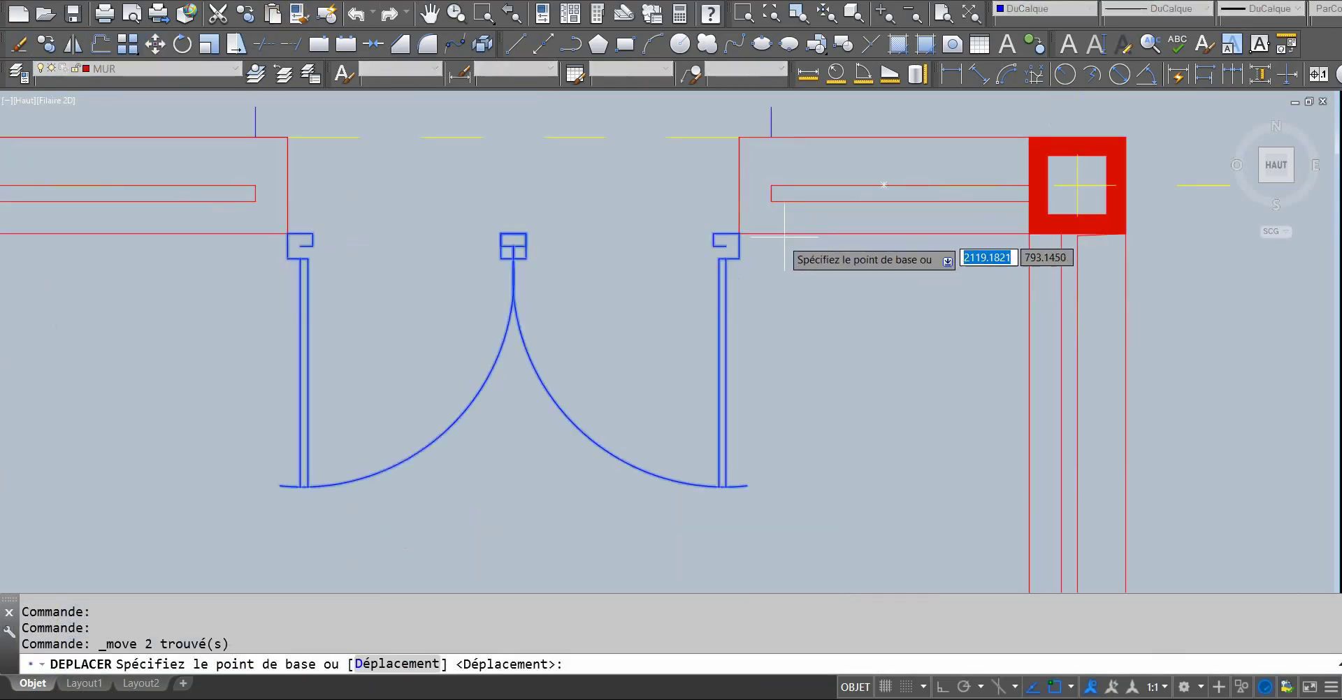
{"action": "scroll", "coordinate": [784, 237], "scroll_direction": "down", "scroll_amount": 2}
{"action": "left_click", "coordinate": [742, 242]}
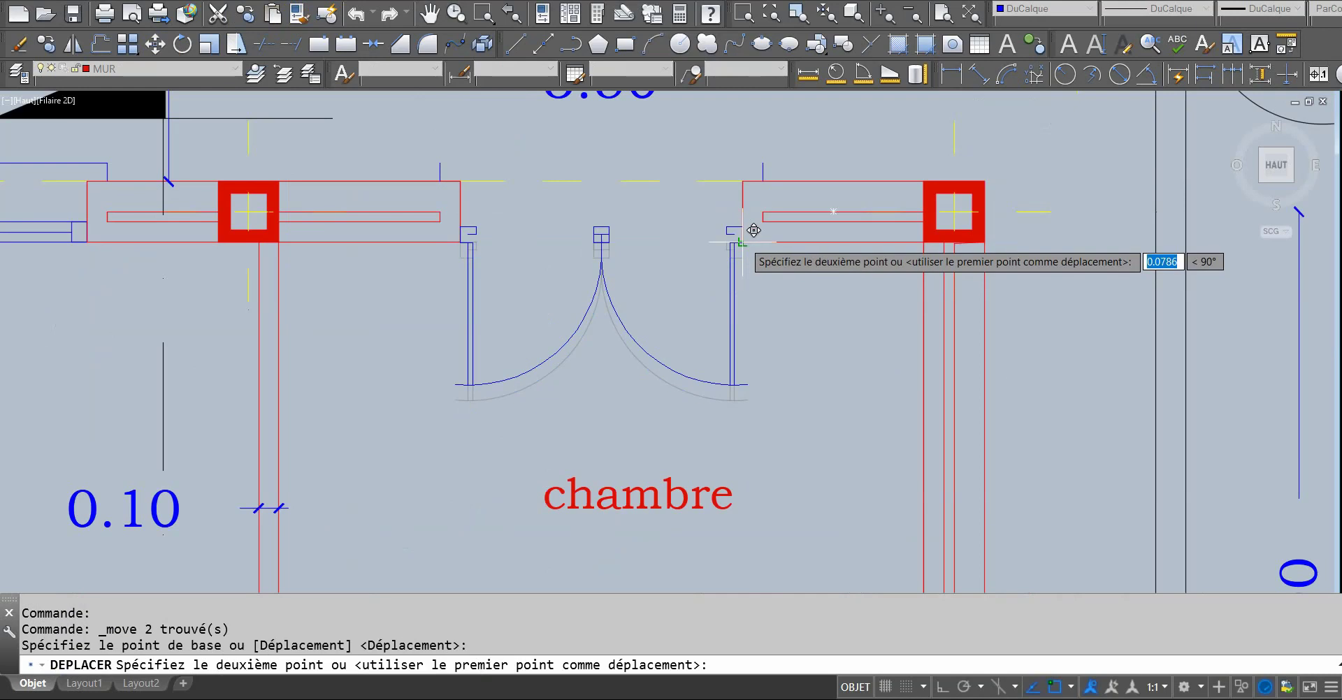
{"action": "left_click", "coordinate": [753, 230]}
{"action": "scroll", "coordinate": [753, 230], "scroll_direction": "down", "scroll_amount": 3}
{"action": "scroll", "coordinate": [754, 230], "scroll_direction": "down", "scroll_amount": 2}
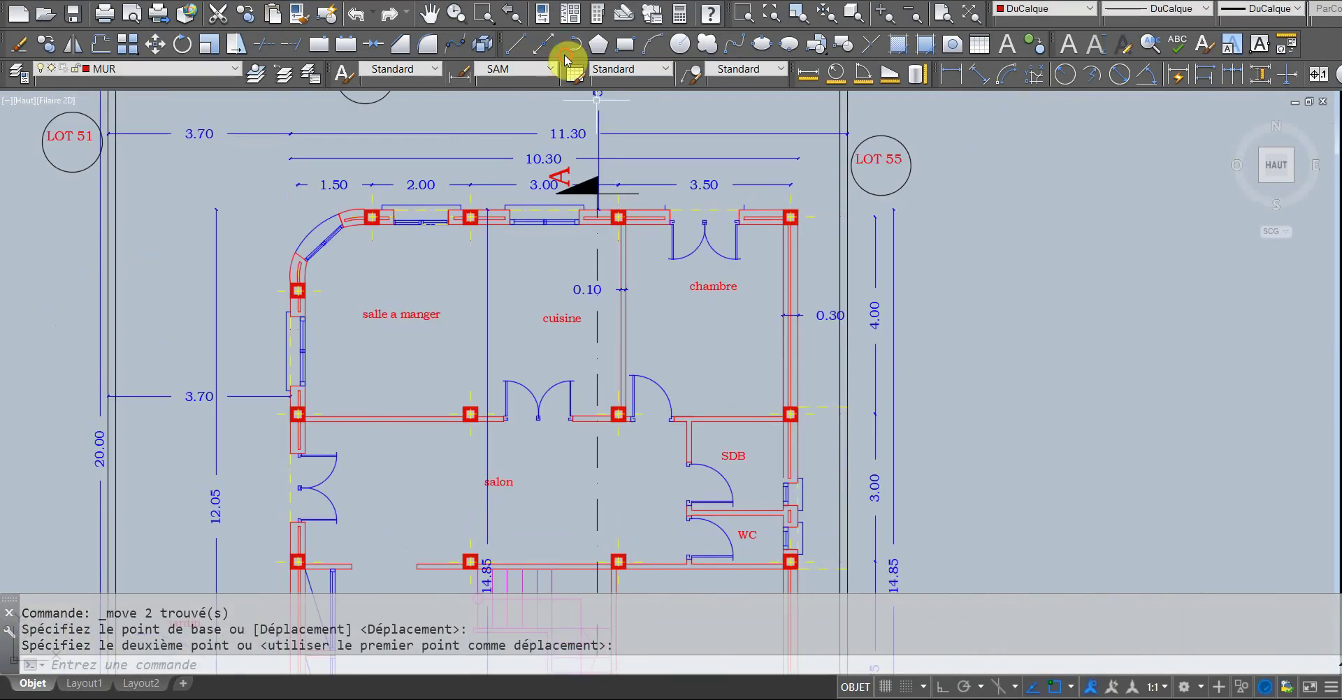
Draw a polyline segment from the chambre's lower door toward the new double door.
{"action": "left_click", "coordinate": [566, 55]}
{"action": "left_click", "coordinate": [641, 414]}
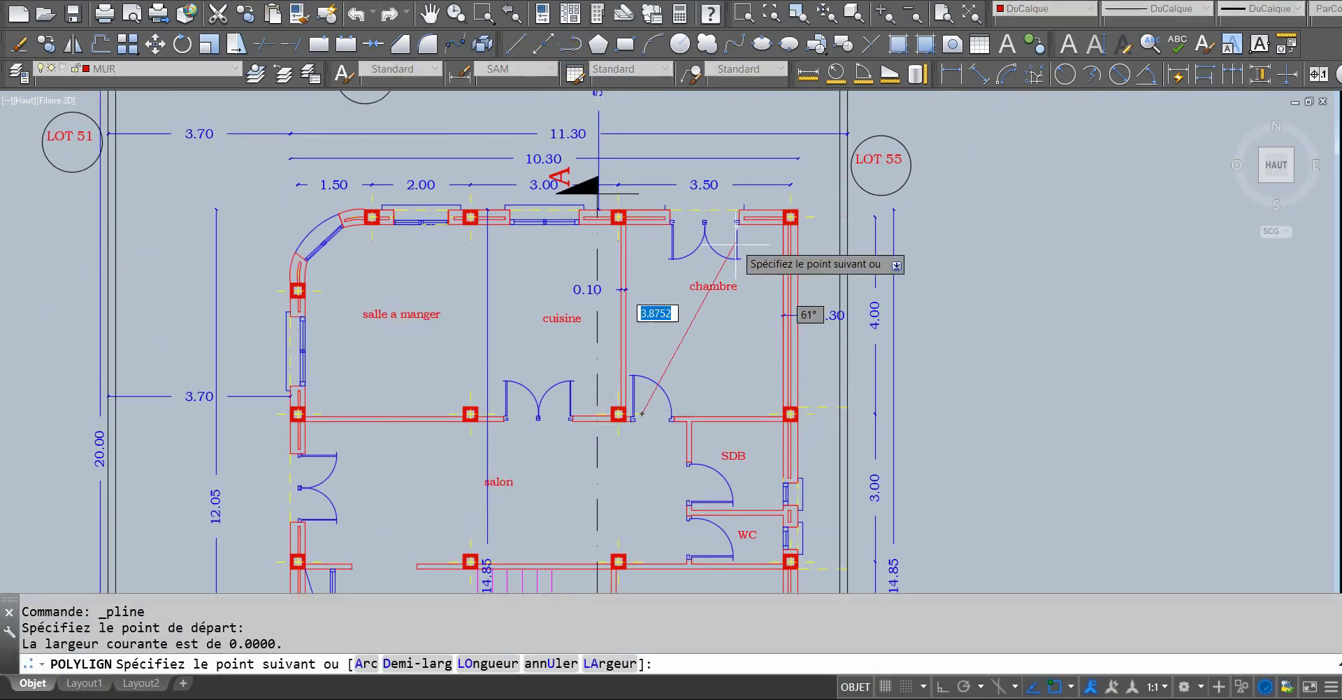
{"action": "left_click", "coordinate": [713, 221]}
{"action": "key", "text": "Escape"}
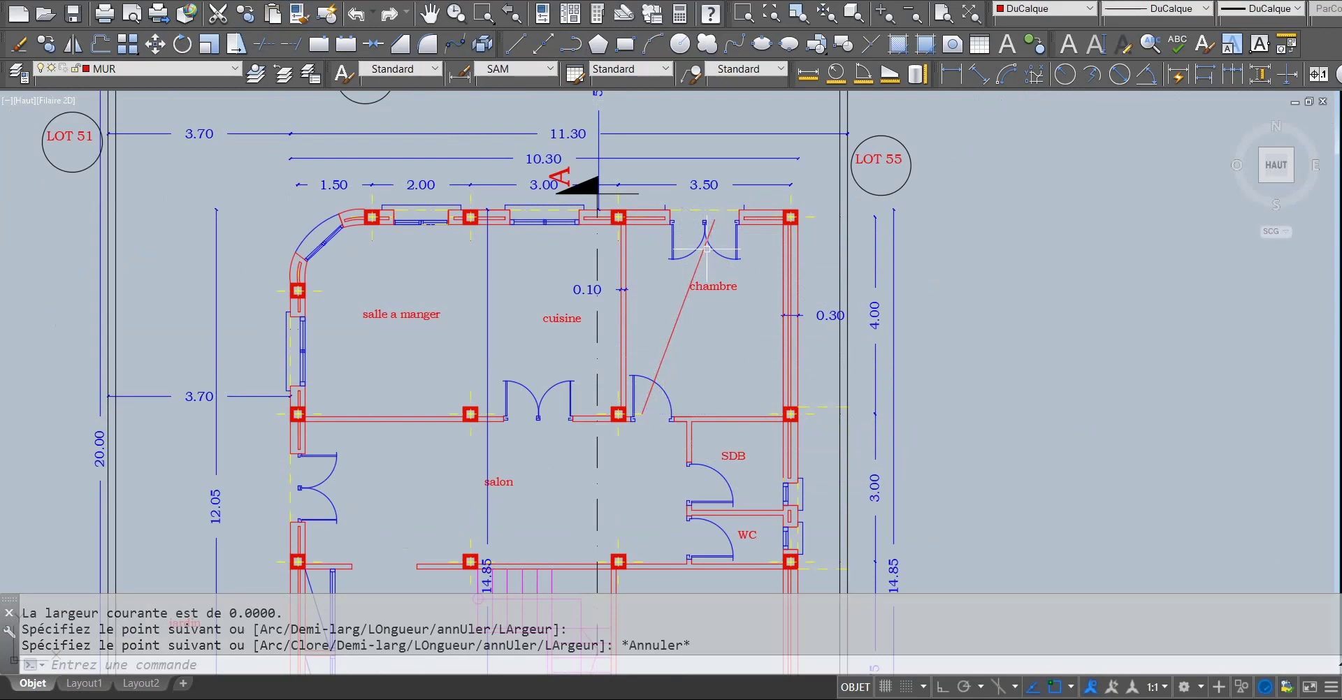
{"action": "scroll", "coordinate": [615, 238], "scroll_direction": "up", "scroll_amount": 4}
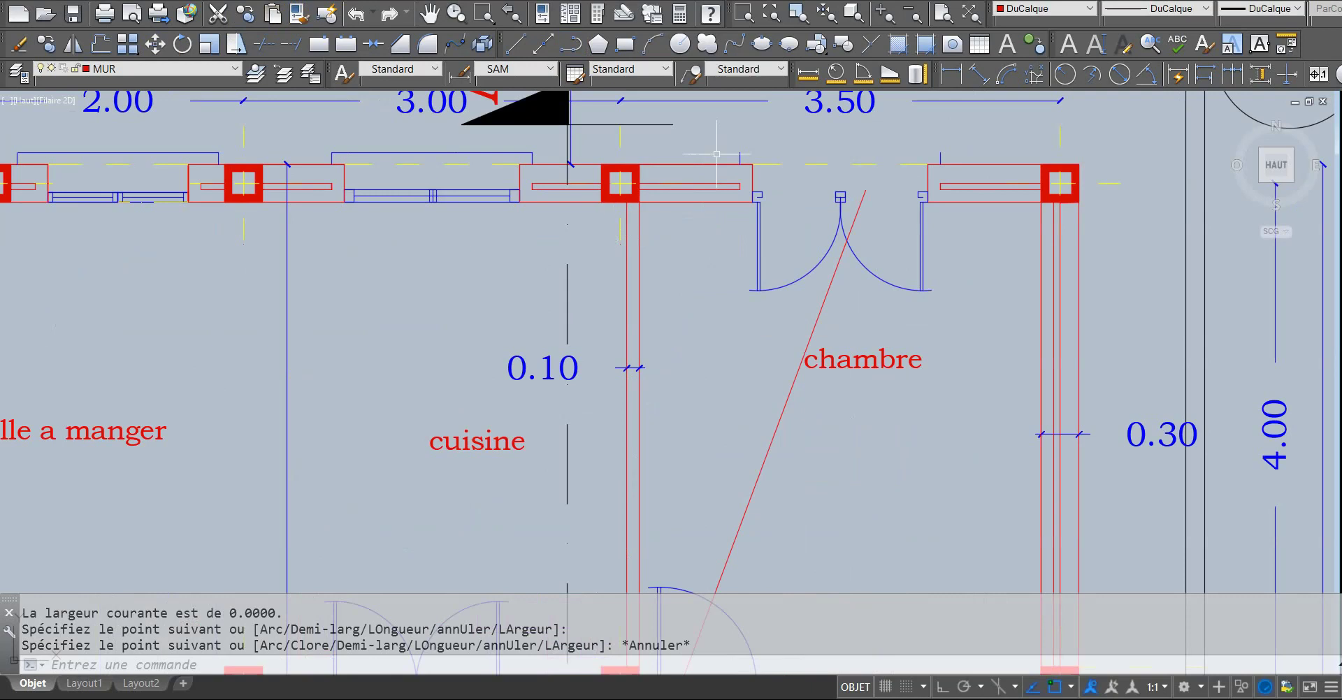
{"action": "scroll", "coordinate": [770, 311], "scroll_direction": "down", "scroll_amount": 2}
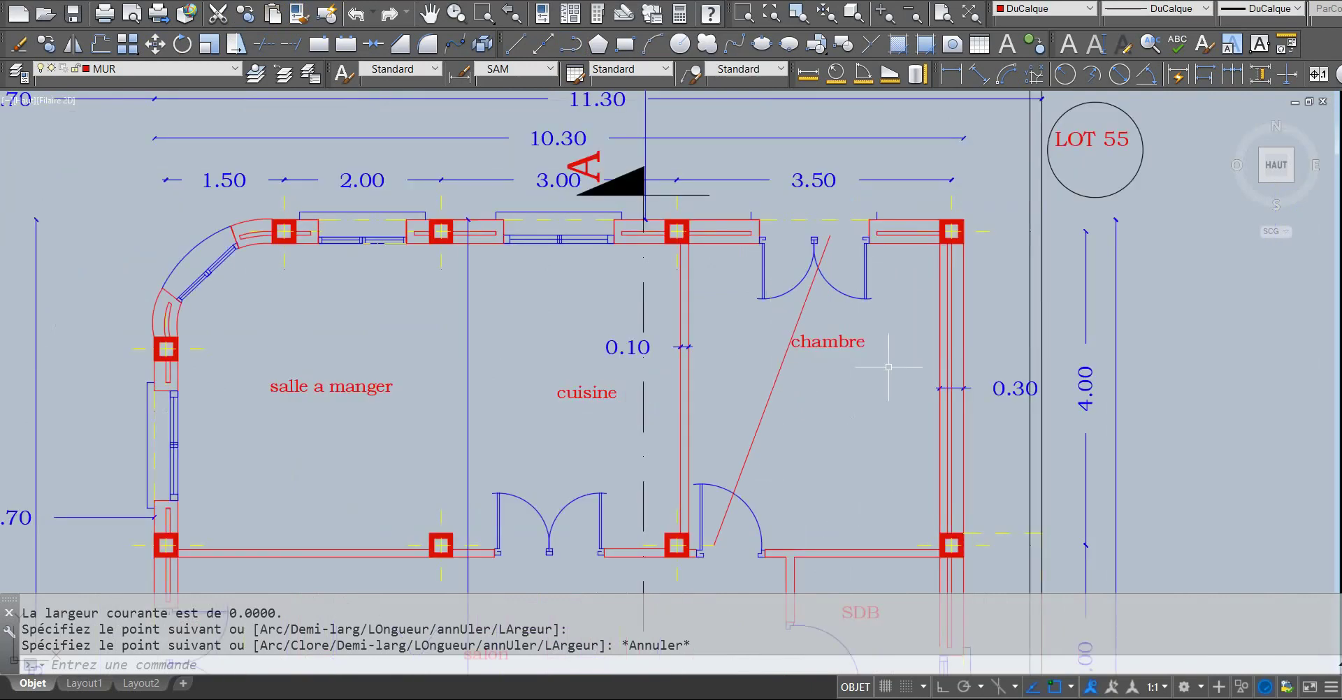
Draw a closed triangular polyline from the chambre's top right down to its bottom wall.
{"action": "left_click", "coordinate": [571, 44]}
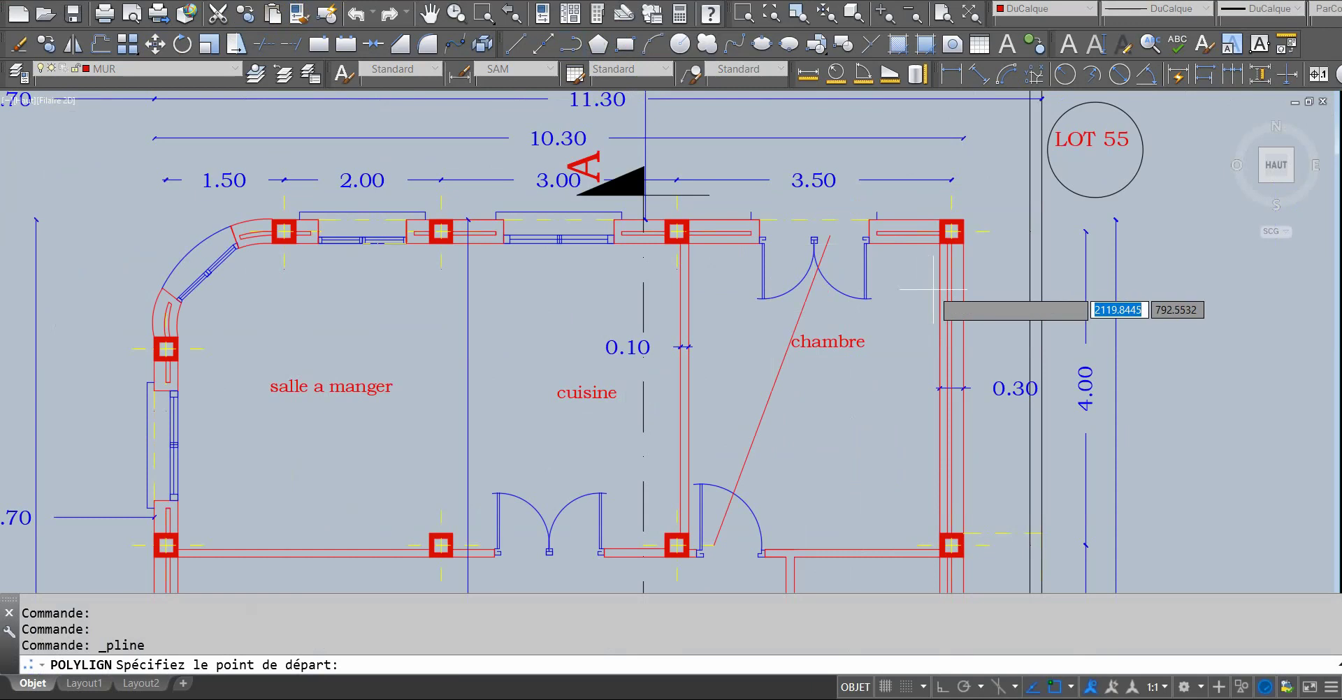
{"action": "left_click", "coordinate": [919, 274]}
{"action": "left_click", "coordinate": [759, 527]}
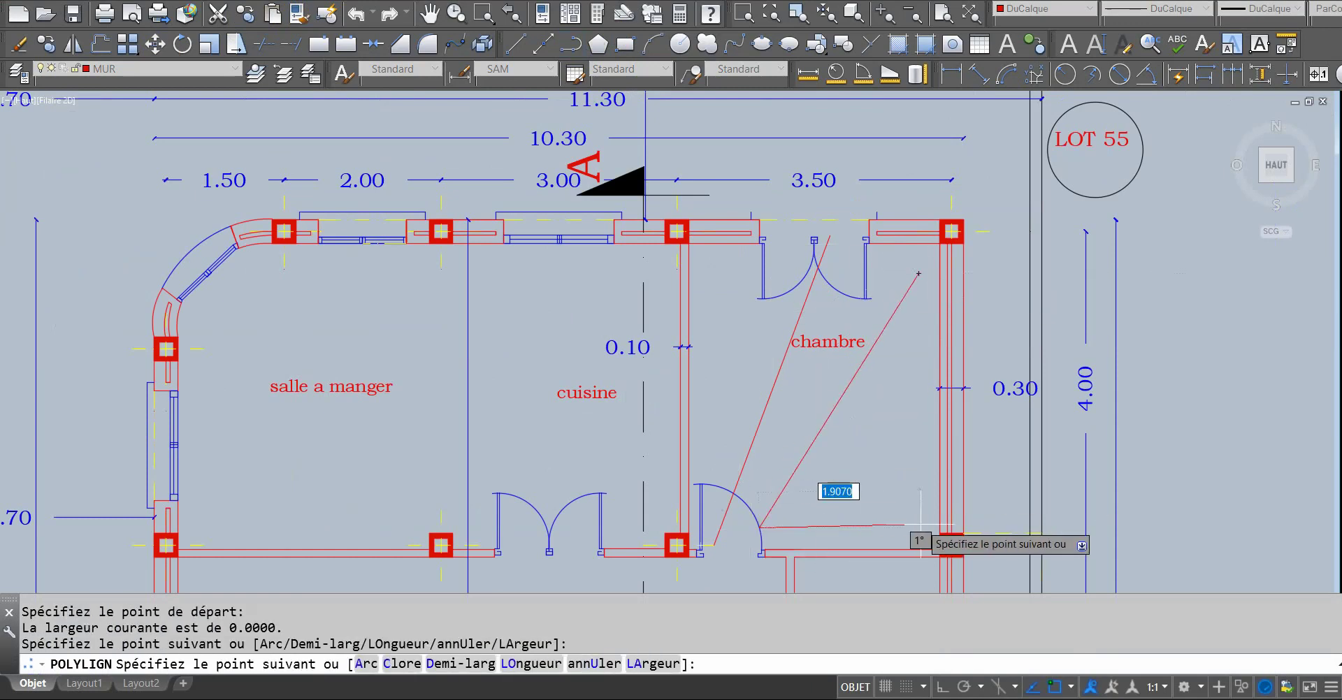
{"action": "left_click", "coordinate": [921, 523]}
{"action": "left_click", "coordinate": [918, 274]}
{"action": "key", "text": "Escape"}
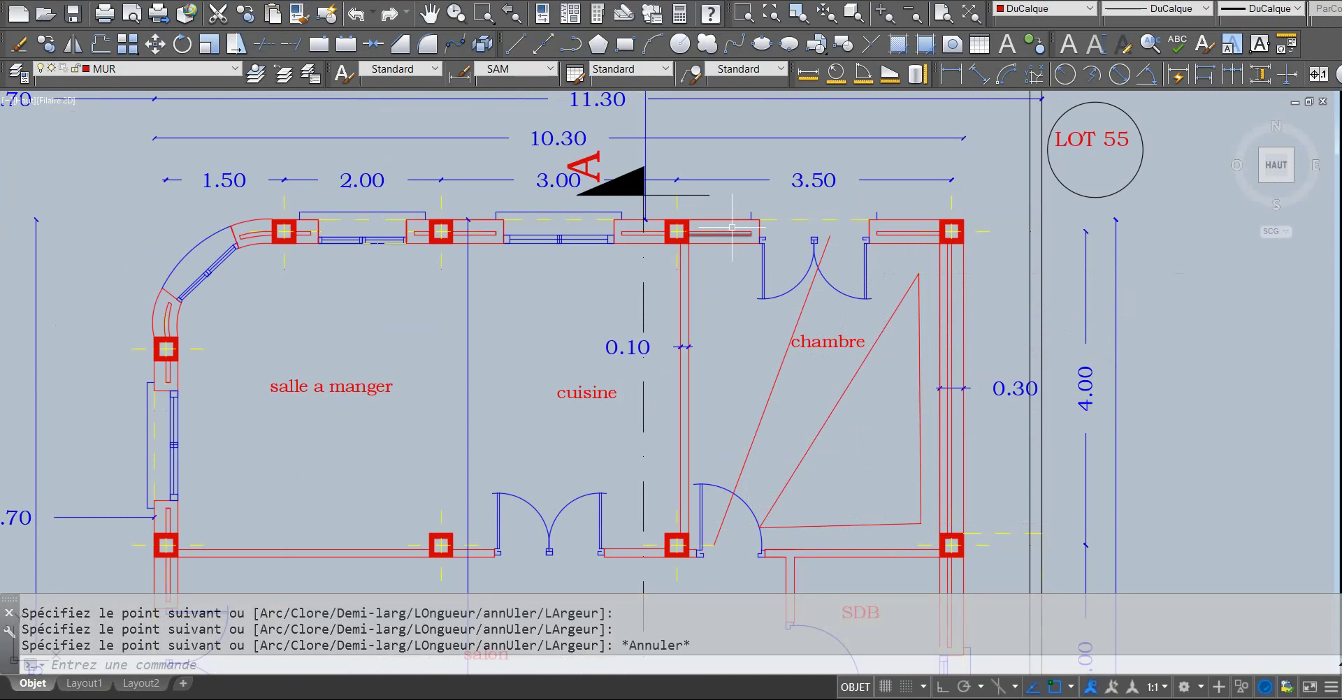
{"action": "left_click", "coordinate": [729, 195]}
Move the chambre double door straight left with Ortho beside the cuisine wall.
{"action": "left_click", "coordinate": [902, 336]}
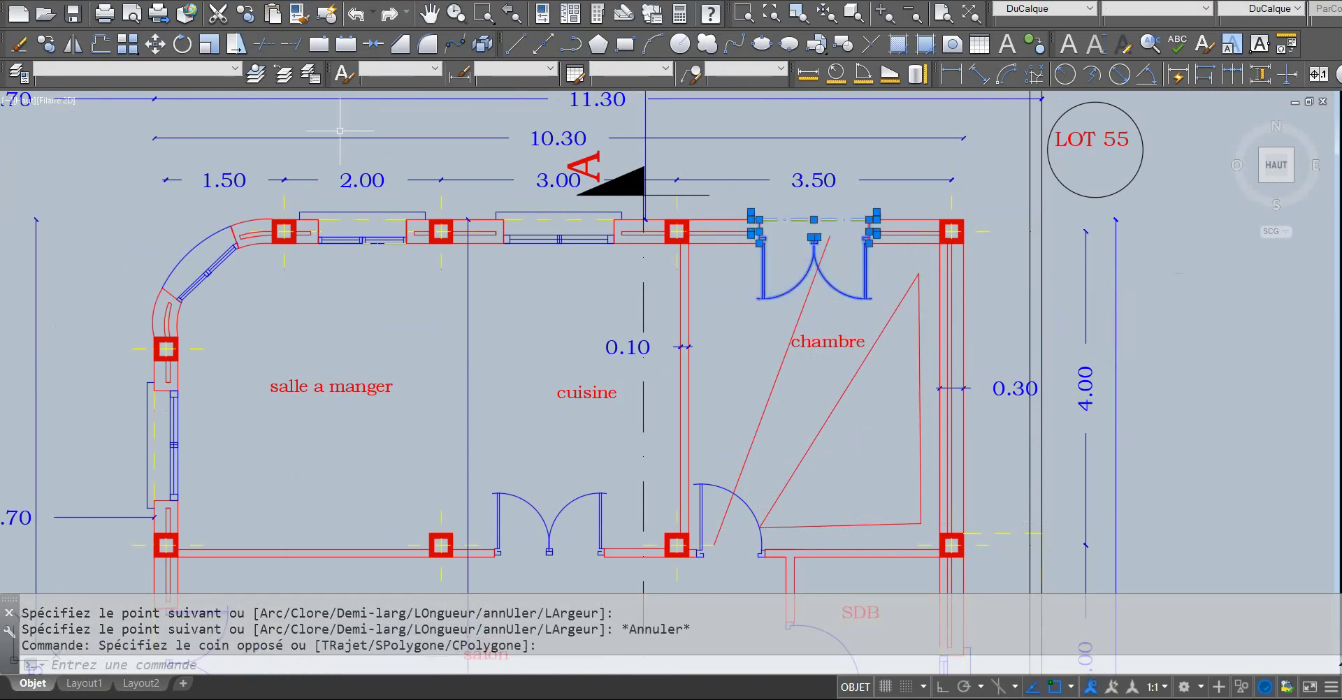
{"action": "left_click", "coordinate": [154, 44]}
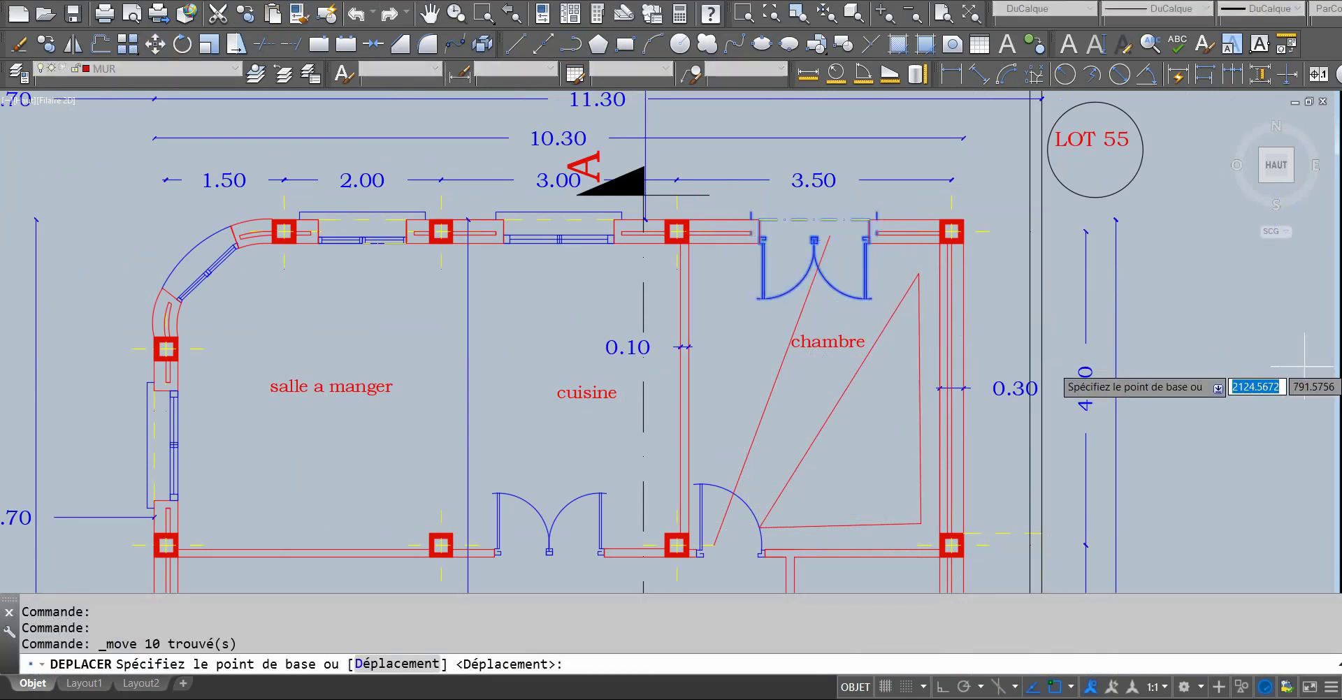
{"action": "left_click", "coordinate": [1273, 329]}
{"action": "left_click", "coordinate": [942, 687]}
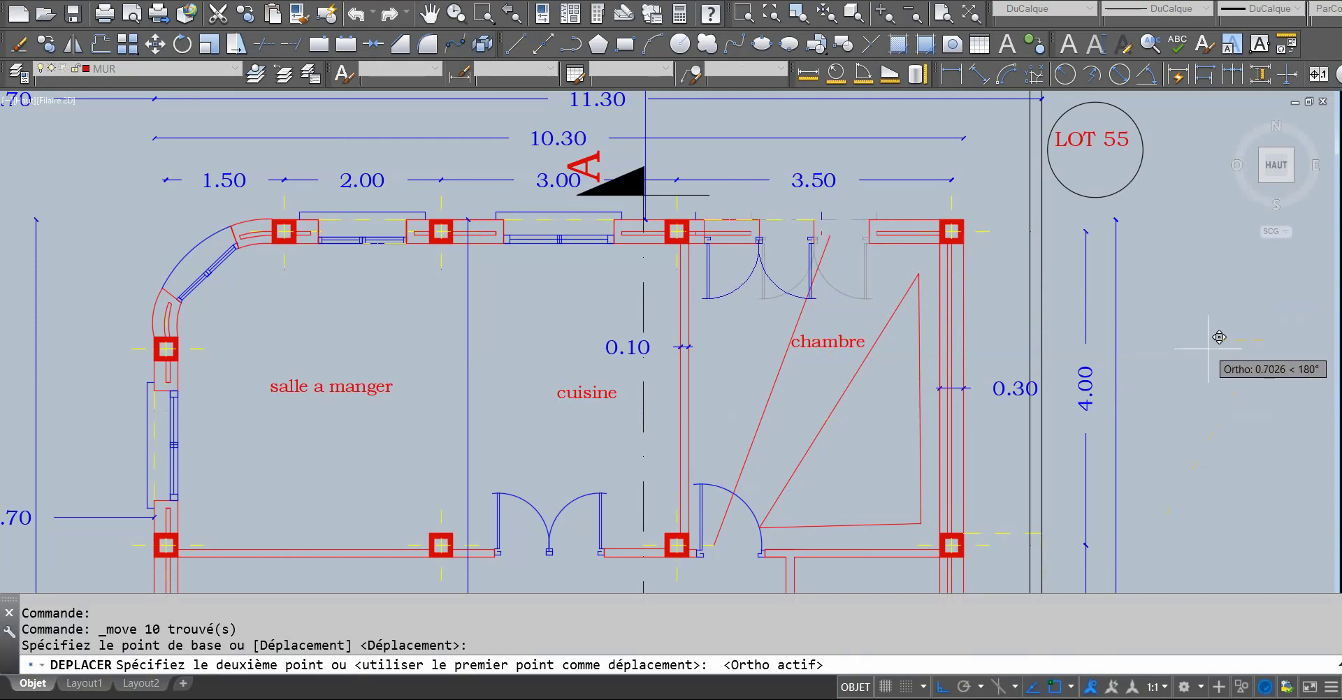
{"action": "key", "text": "Escape"}
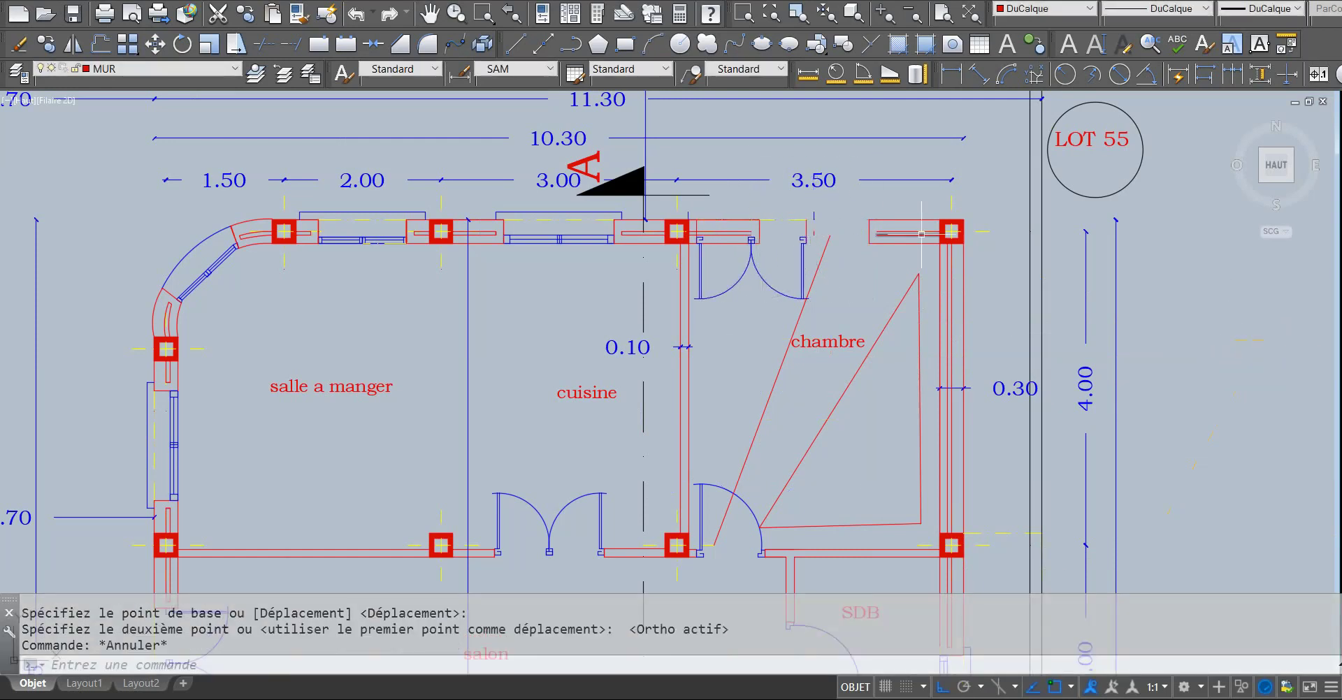
Erase the leftover wall pieces above the door's new opening in the top wall.
{"action": "left_click", "coordinate": [901, 231]}
{"action": "left_click", "coordinate": [868, 231]}
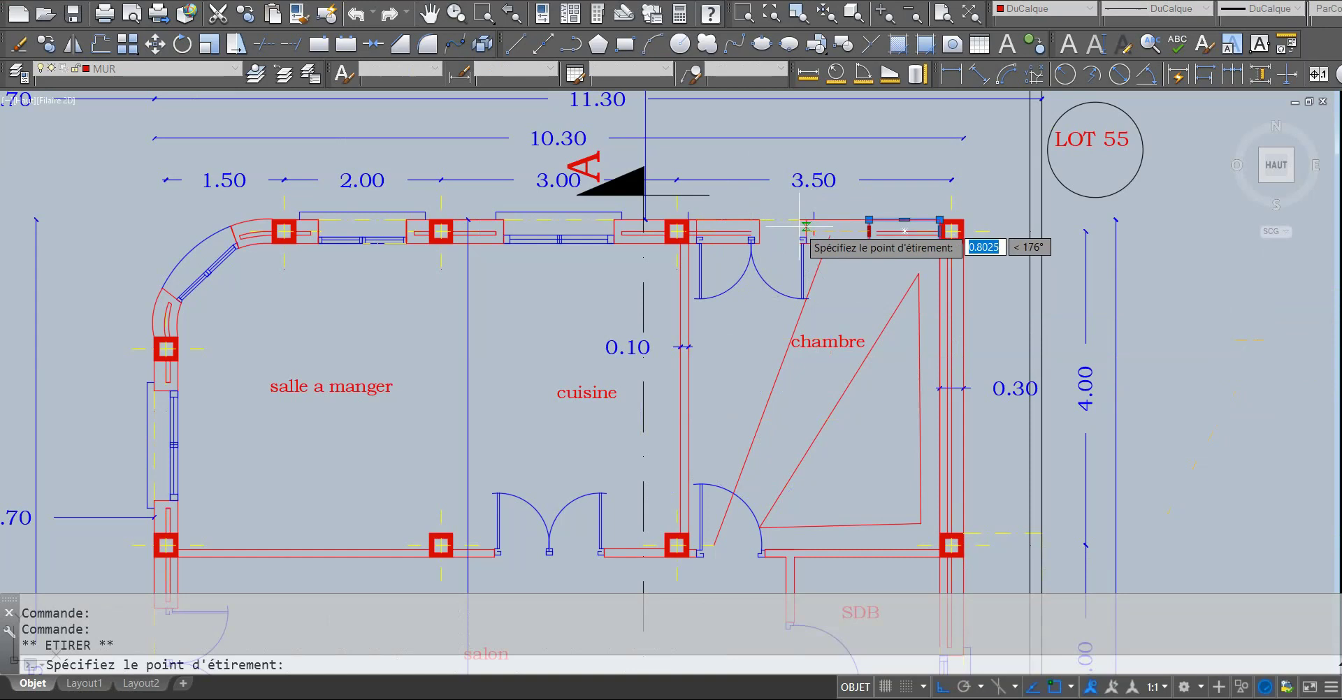
{"action": "key", "text": "Escape"}
{"action": "left_click", "coordinate": [777, 231]}
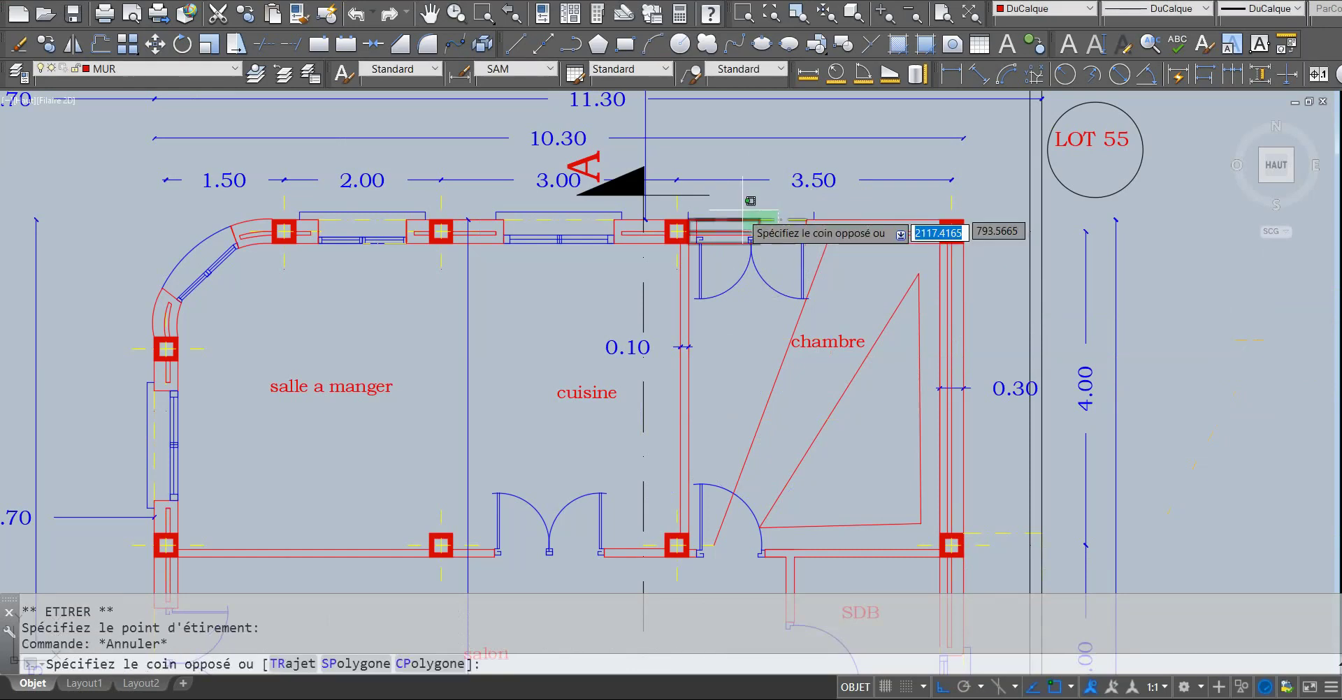
{"action": "left_click", "coordinate": [688, 227]}
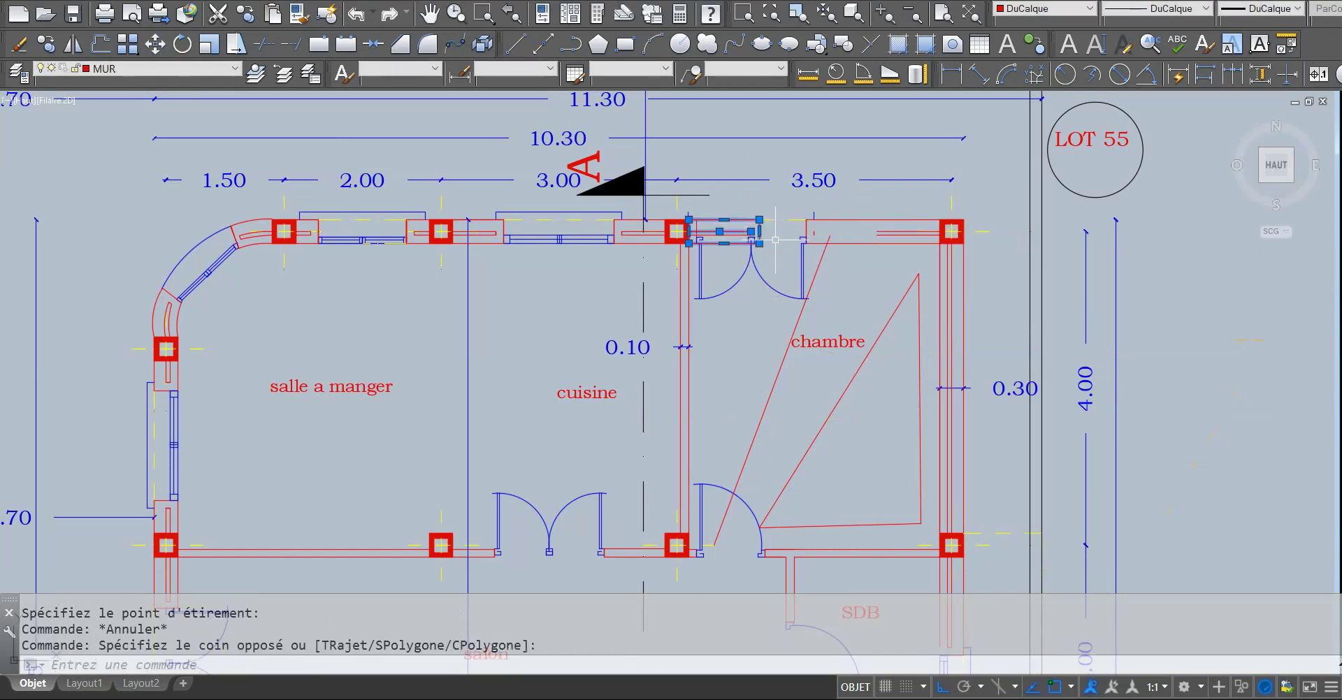
{"action": "left_click", "coordinate": [20, 44]}
{"action": "left_click", "coordinate": [728, 236]}
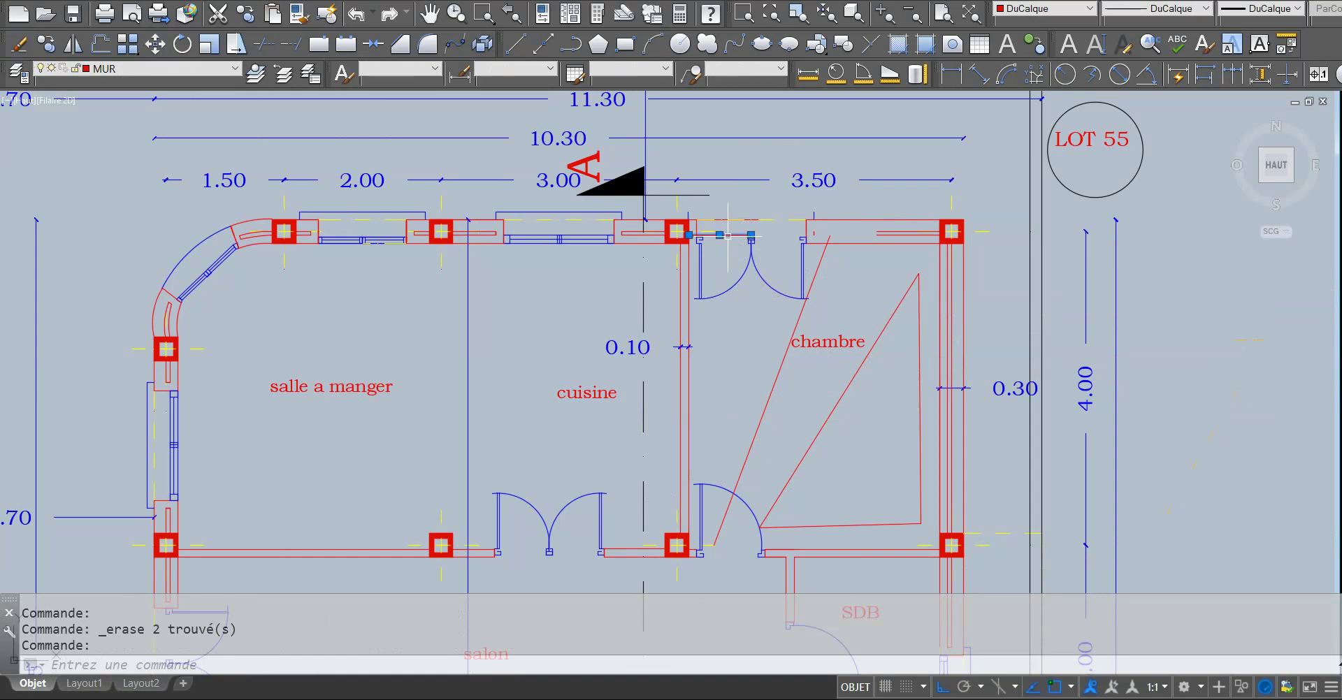
Delete the short leftover line and stretch the diagonal line's top end to the door jamb.
{"action": "left_click", "coordinate": [20, 45]}
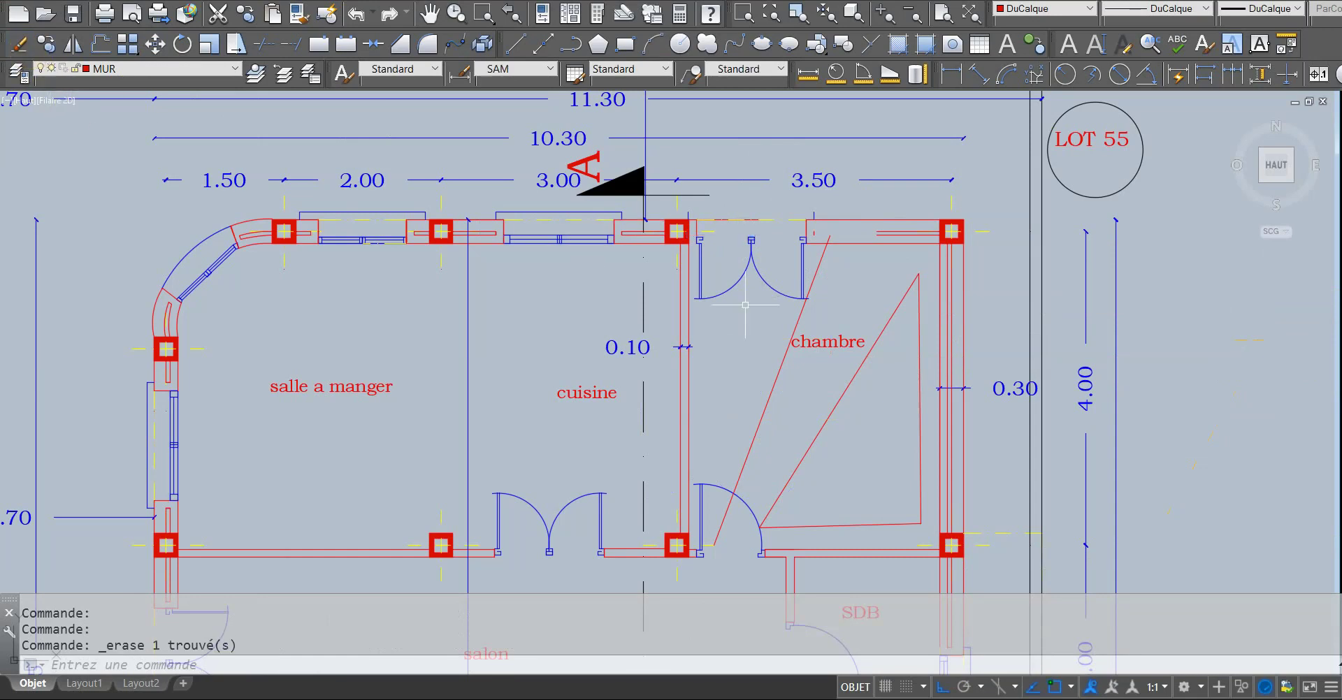
{"action": "left_click", "coordinate": [772, 380]}
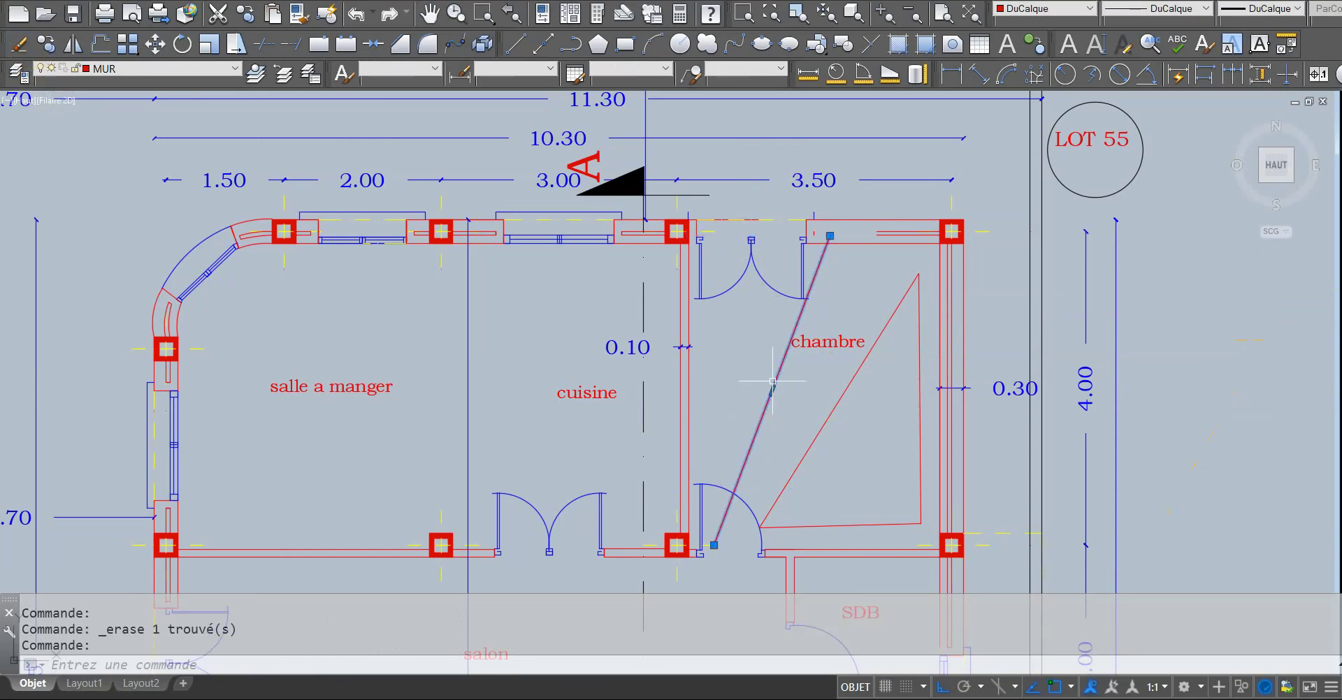
{"action": "left_click", "coordinate": [830, 235]}
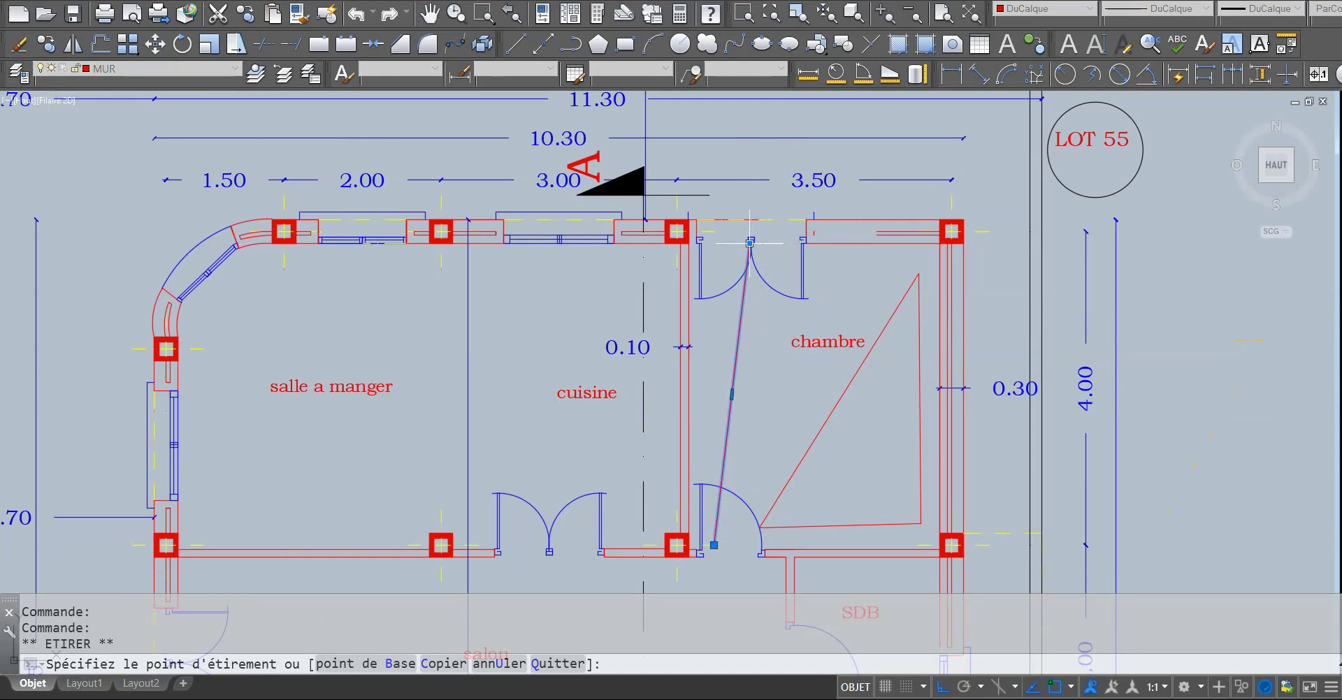
{"action": "left_click", "coordinate": [750, 242]}
{"action": "key", "text": "Escape"}
Draw a polyline with Ortho off around the chambre triangle, forming a closed five-sided shape against the right wall.
{"action": "left_click", "coordinate": [839, 399]}
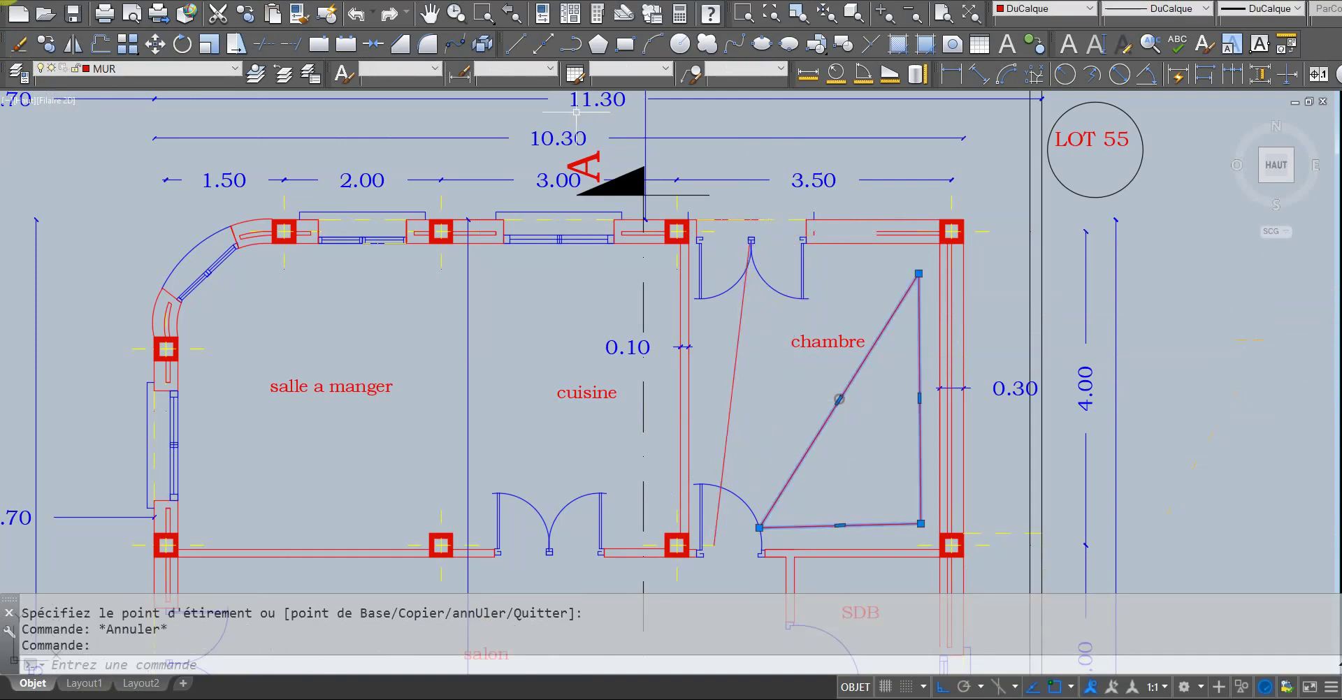
{"action": "left_click", "coordinate": [563, 49]}
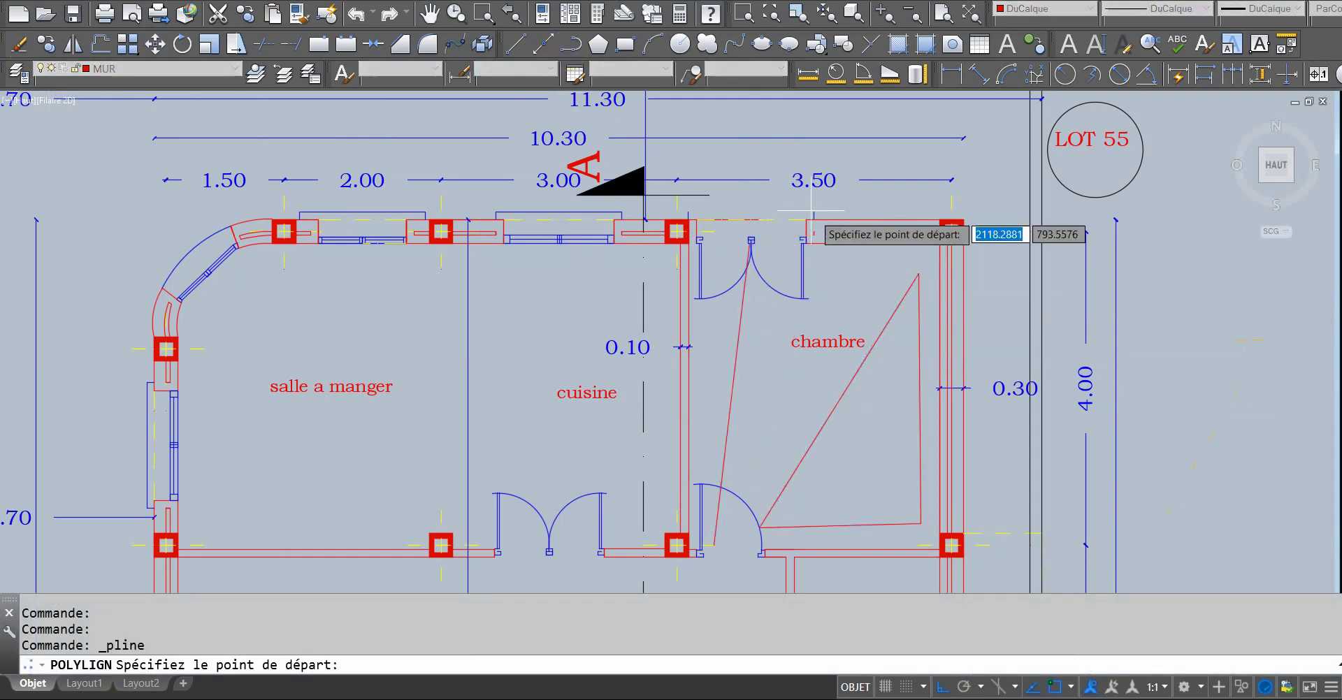
{"action": "left_click", "coordinate": [918, 273]}
{"action": "left_click", "coordinate": [820, 274]}
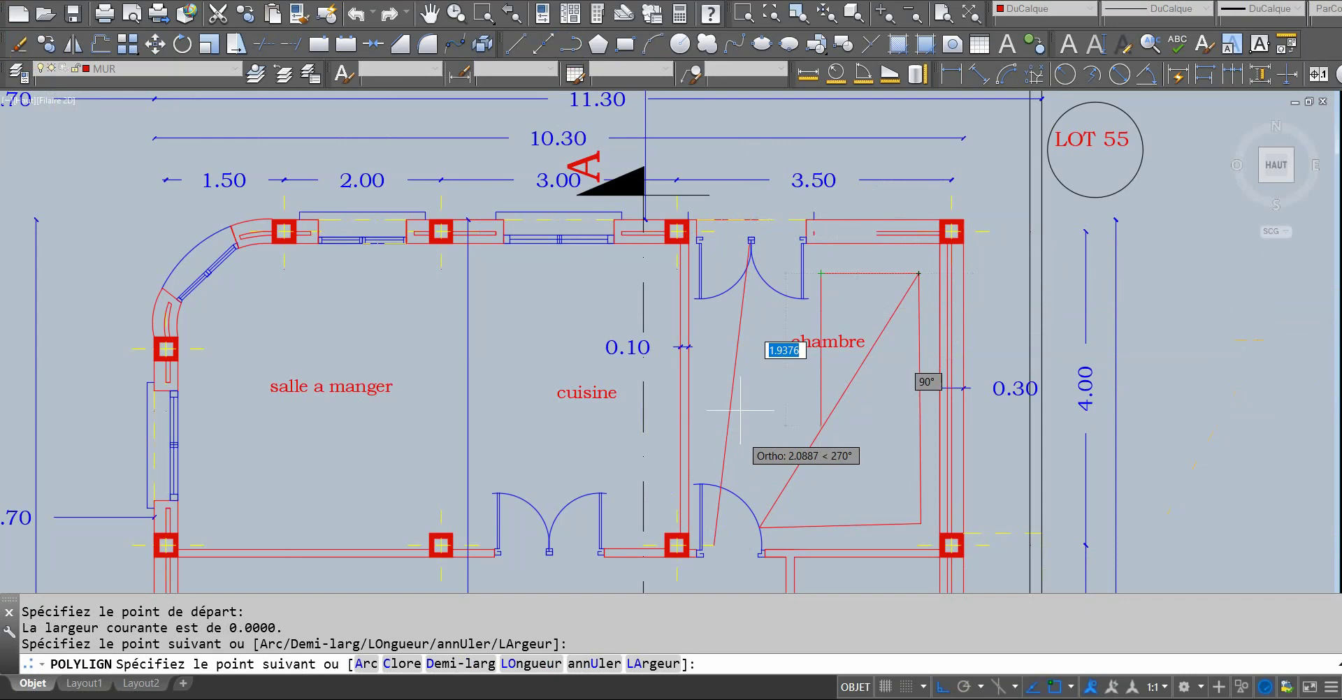
{"action": "left_click", "coordinate": [941, 687]}
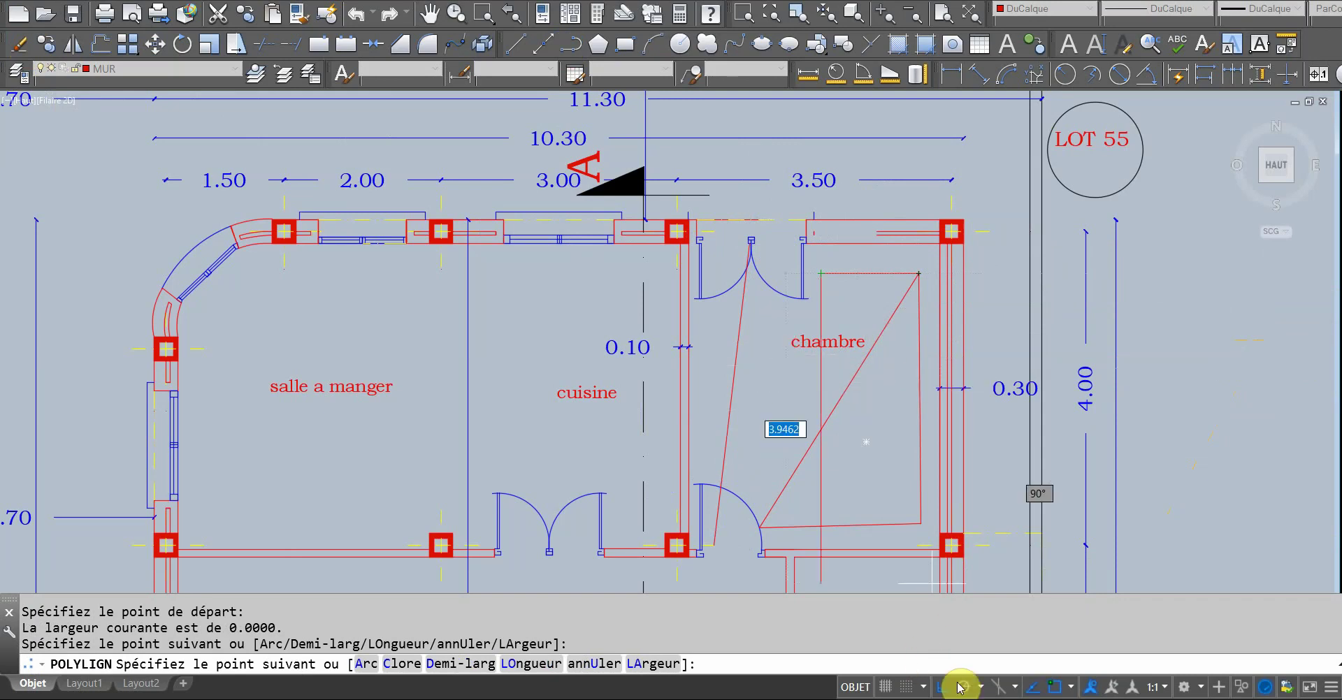
{"action": "left_click", "coordinate": [740, 443]}
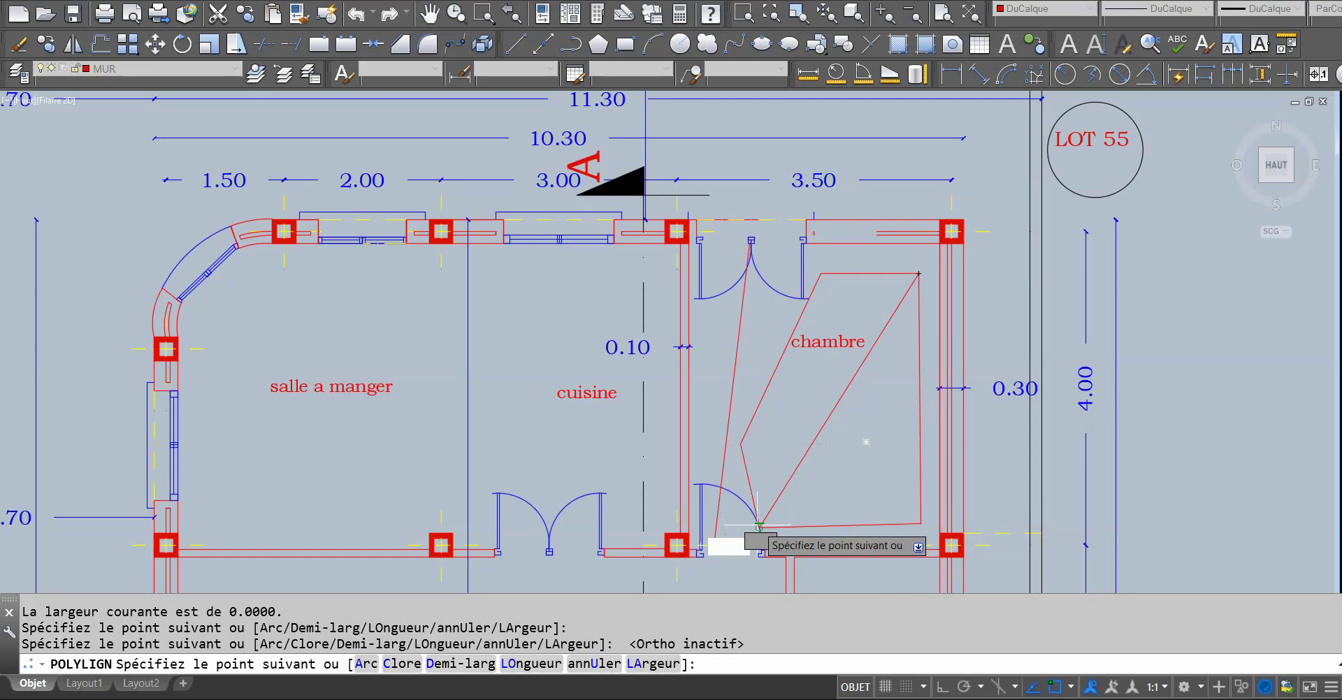
{"action": "left_click", "coordinate": [759, 527]}
{"action": "key", "text": "Escape"}
{"action": "left_click", "coordinate": [879, 353]}
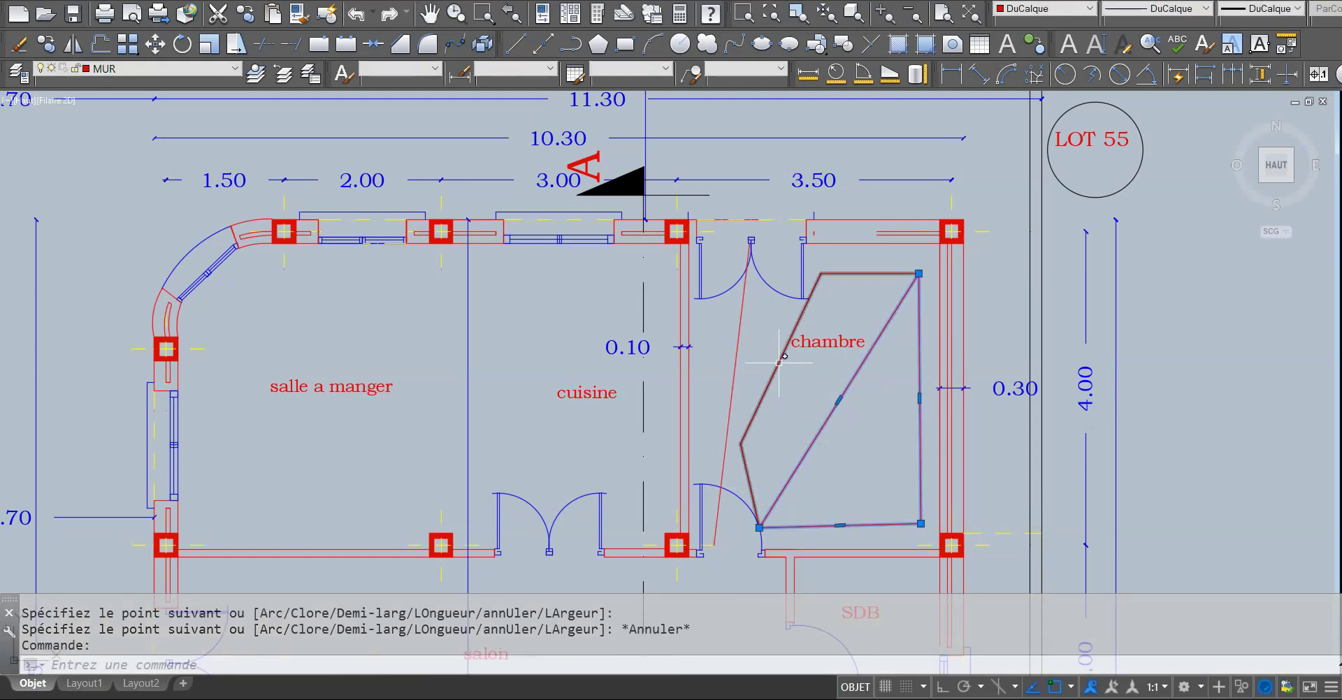
{"action": "left_click", "coordinate": [813, 415]}
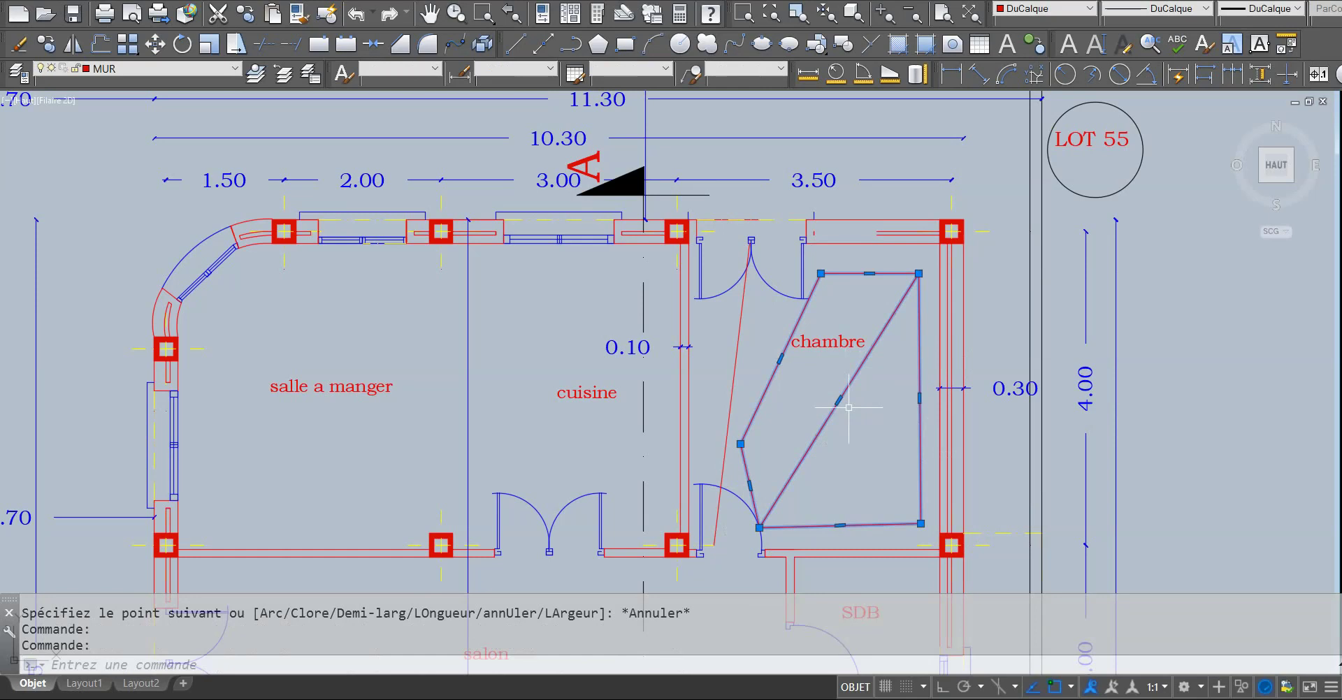
{"action": "scroll", "coordinate": [848, 406], "scroll_direction": "down", "scroll_amount": 2}
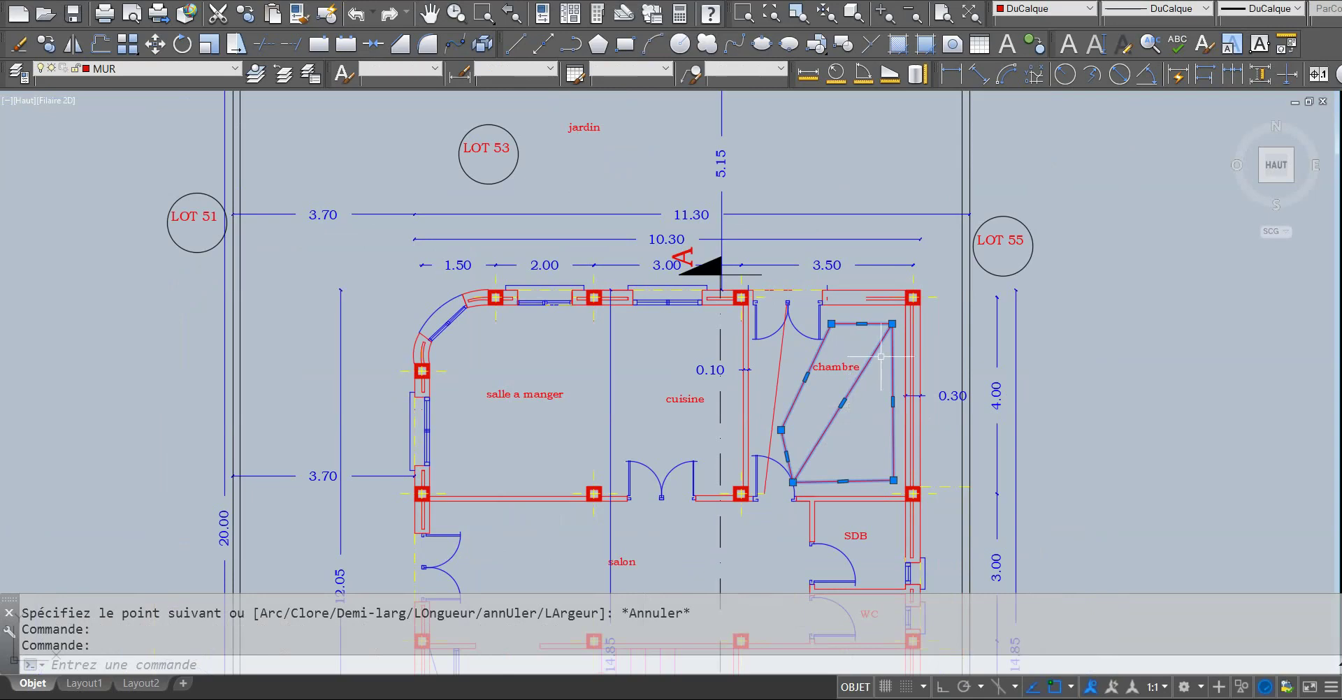
{"action": "scroll", "coordinate": [881, 357], "scroll_direction": "down", "scroll_amount": 2}
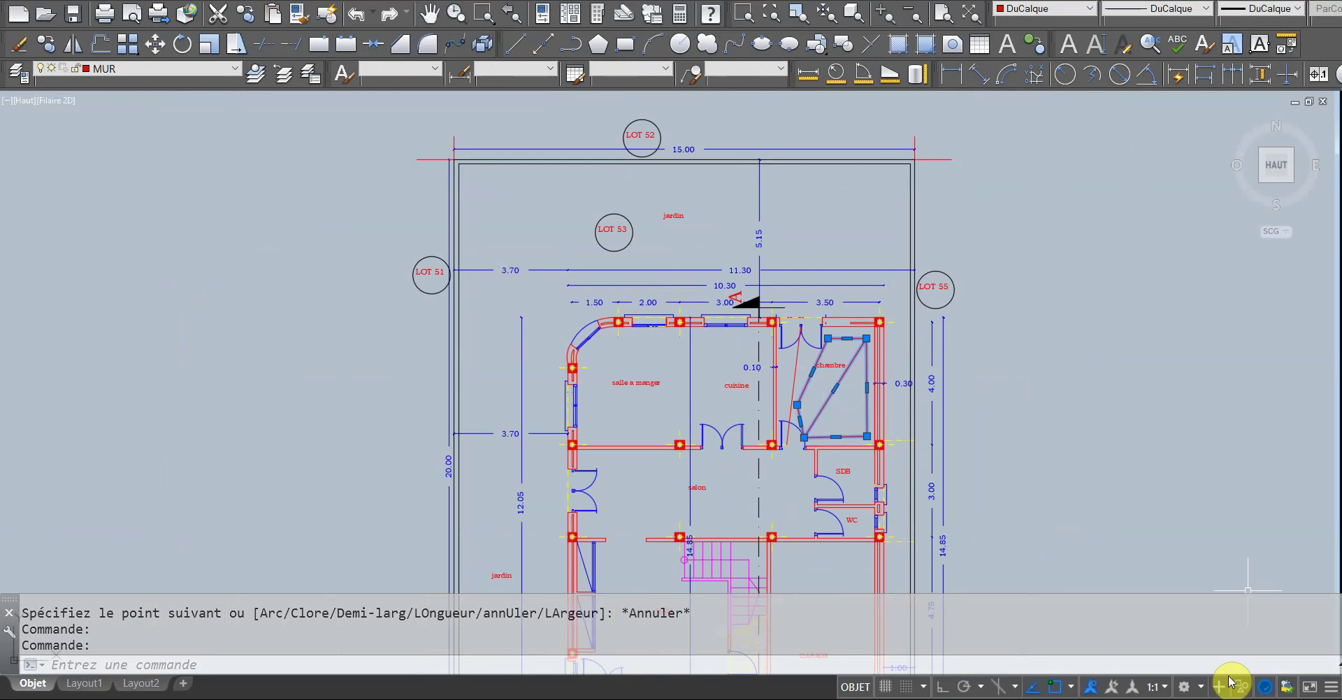
Open the FlashBack Express icon's context menu from the hidden system-tray icons.
{"action": "left_click", "coordinate": [1163, 695]}
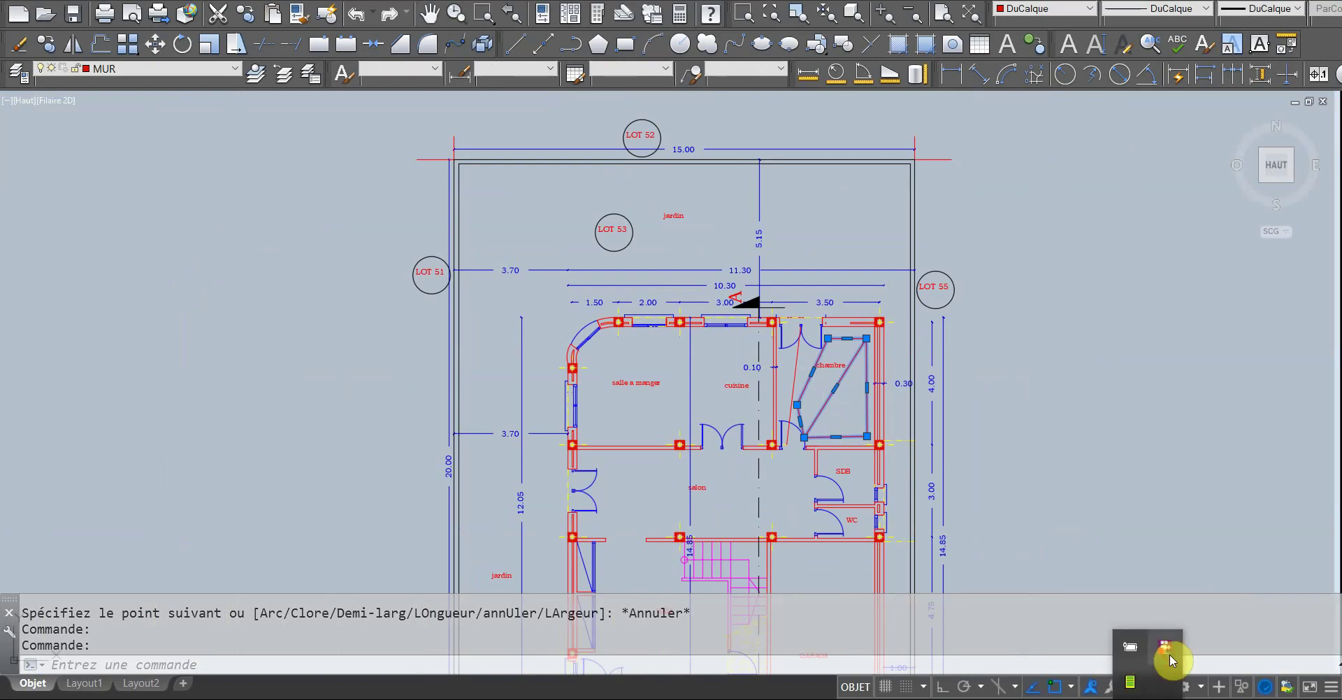
{"action": "right_click", "coordinate": [1169, 653]}
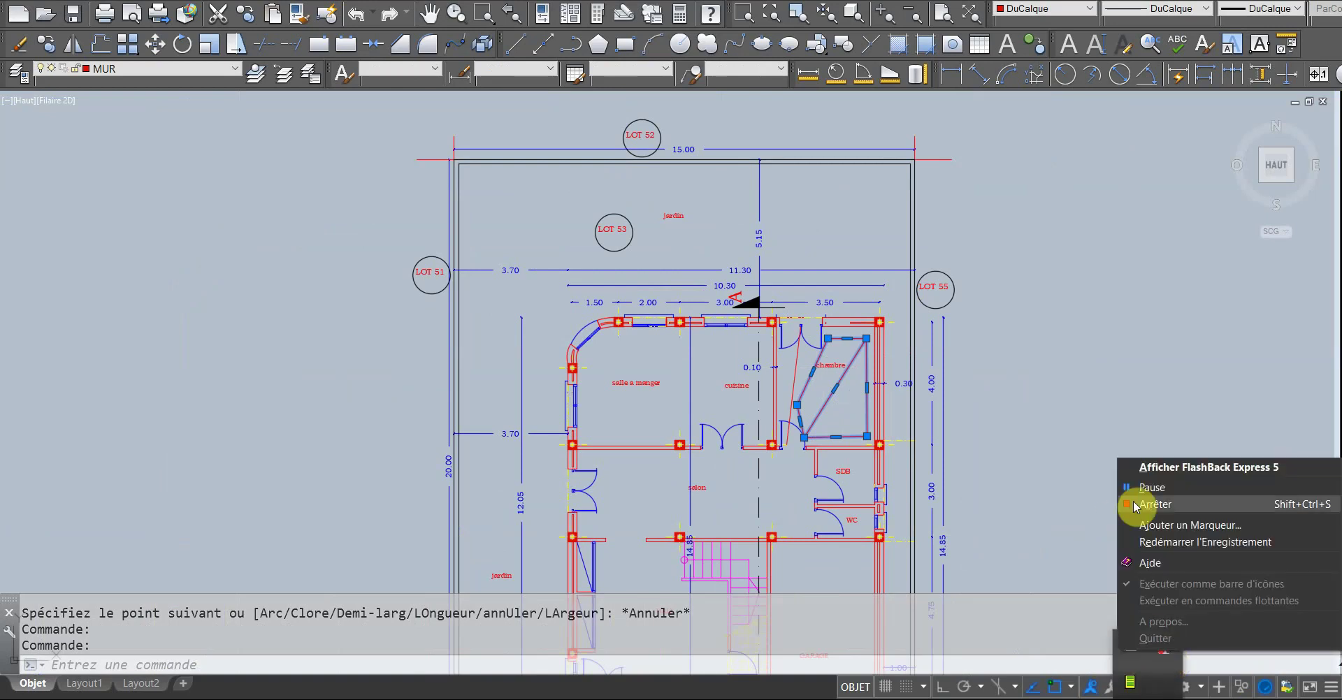